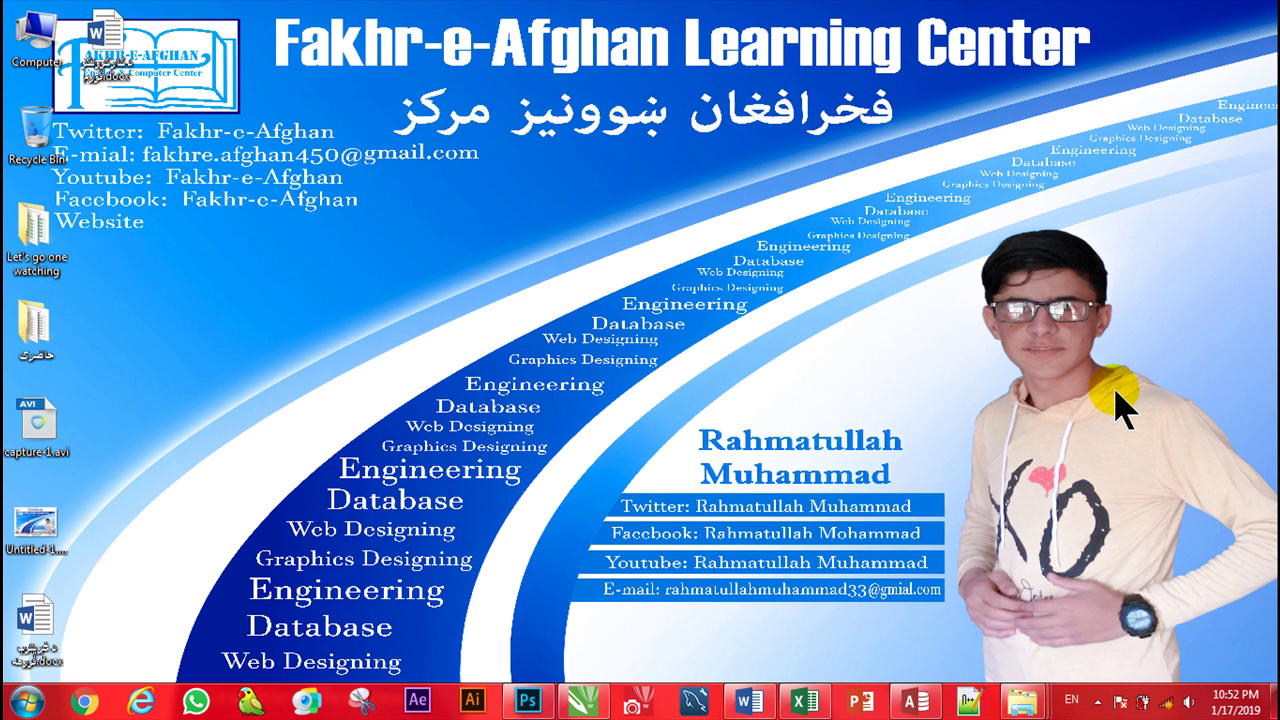
Refresh the desktop and open the Personalization settings from it.
right_click(918, 266)
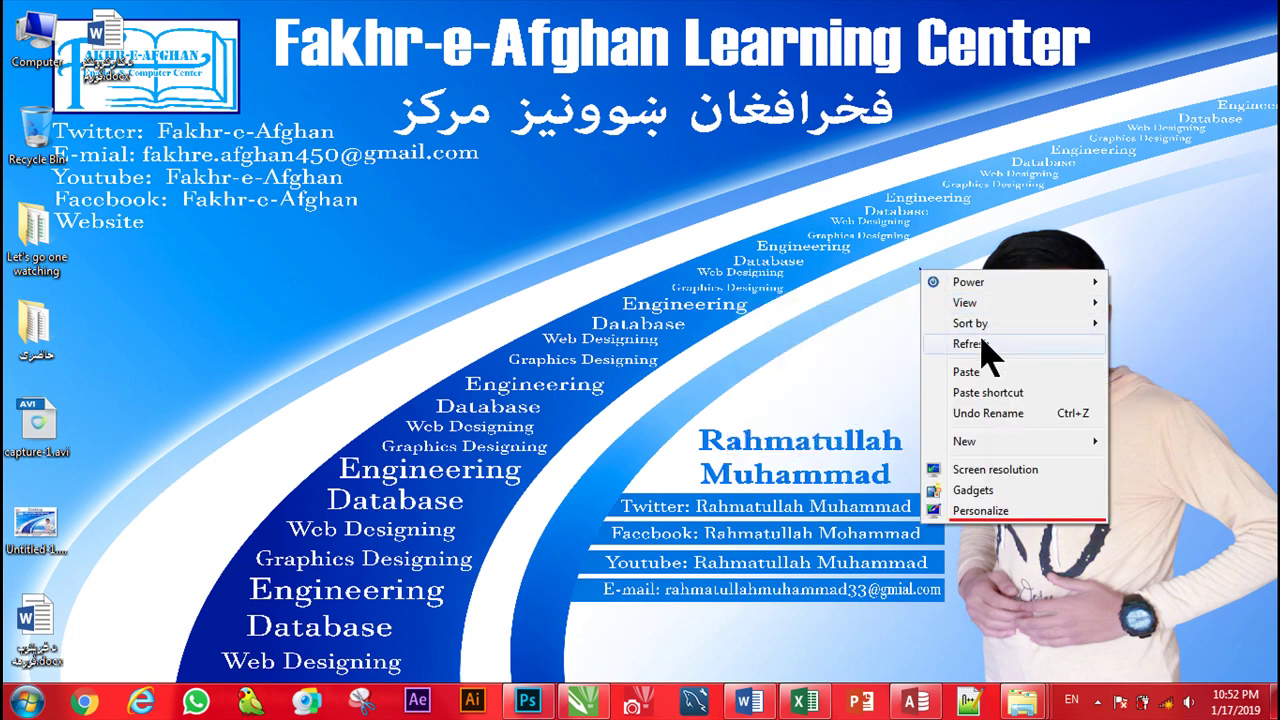
left_click(980, 338)
right_click(768, 185)
left_click(782, 421)
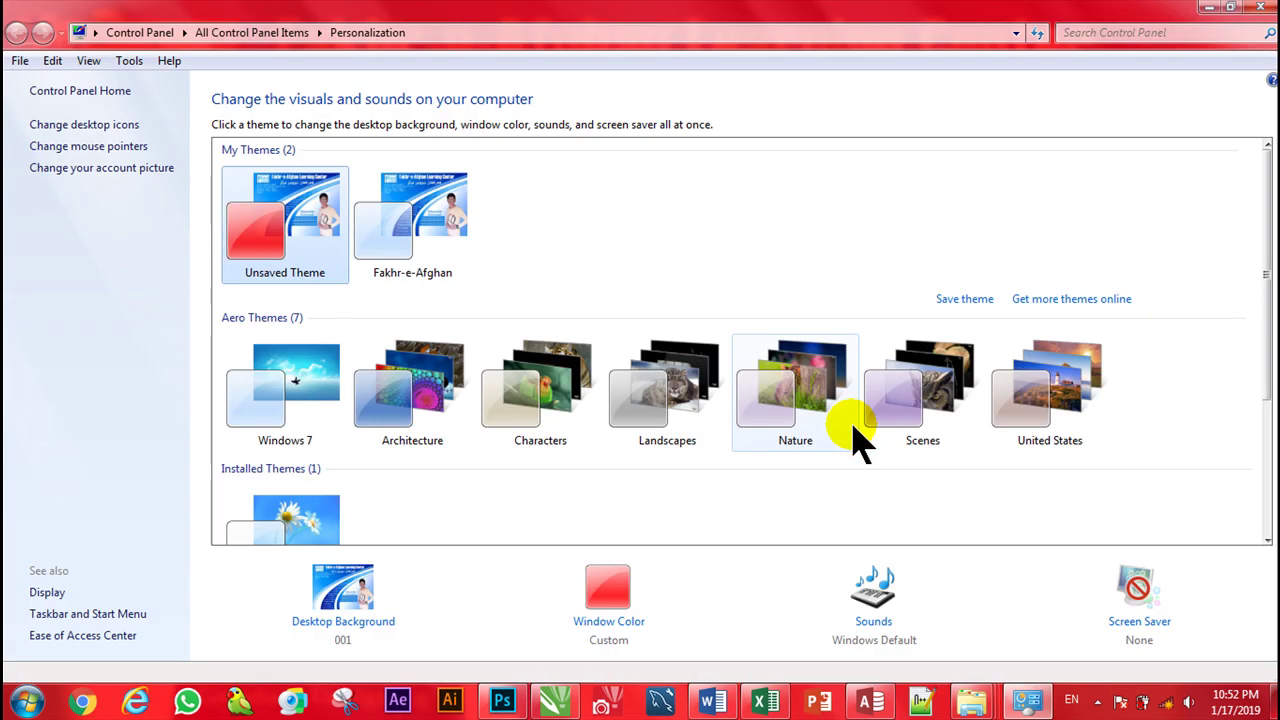
Open the Sound settings through the Control Panel, view the playback devices, and close both the dialog and the Control Panel.
left_click(25, 702)
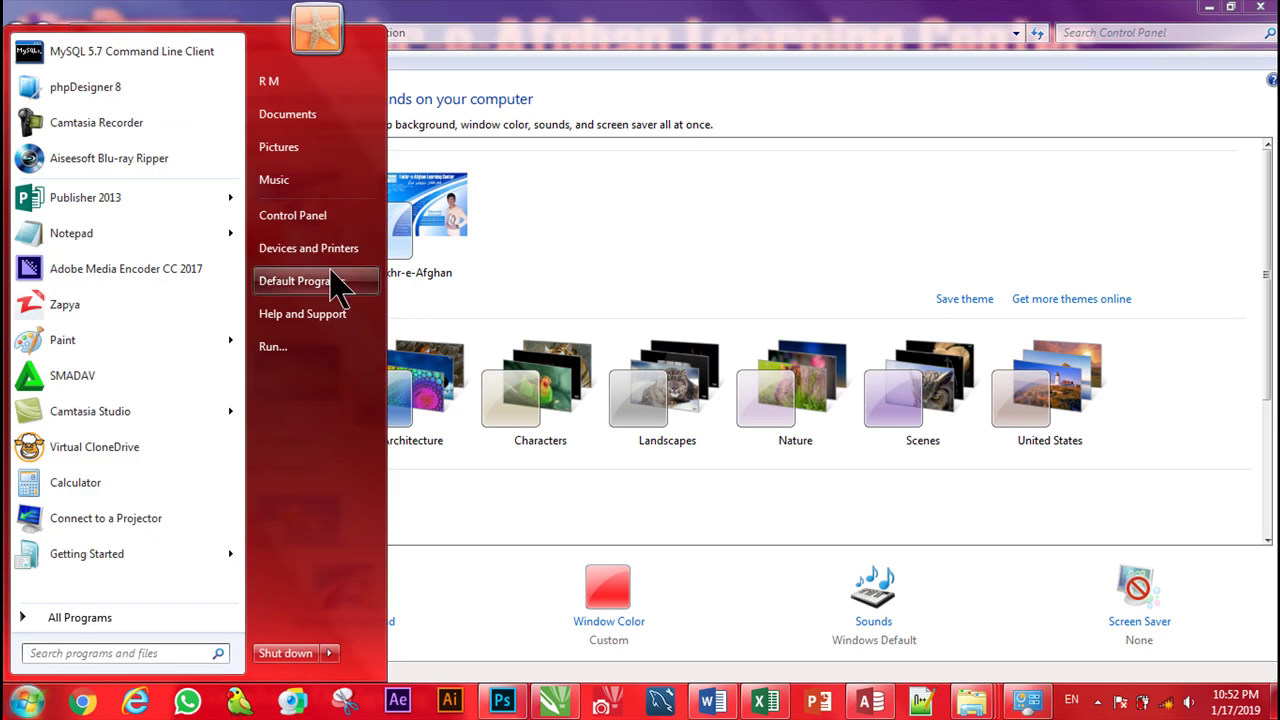
left_click(322, 218)
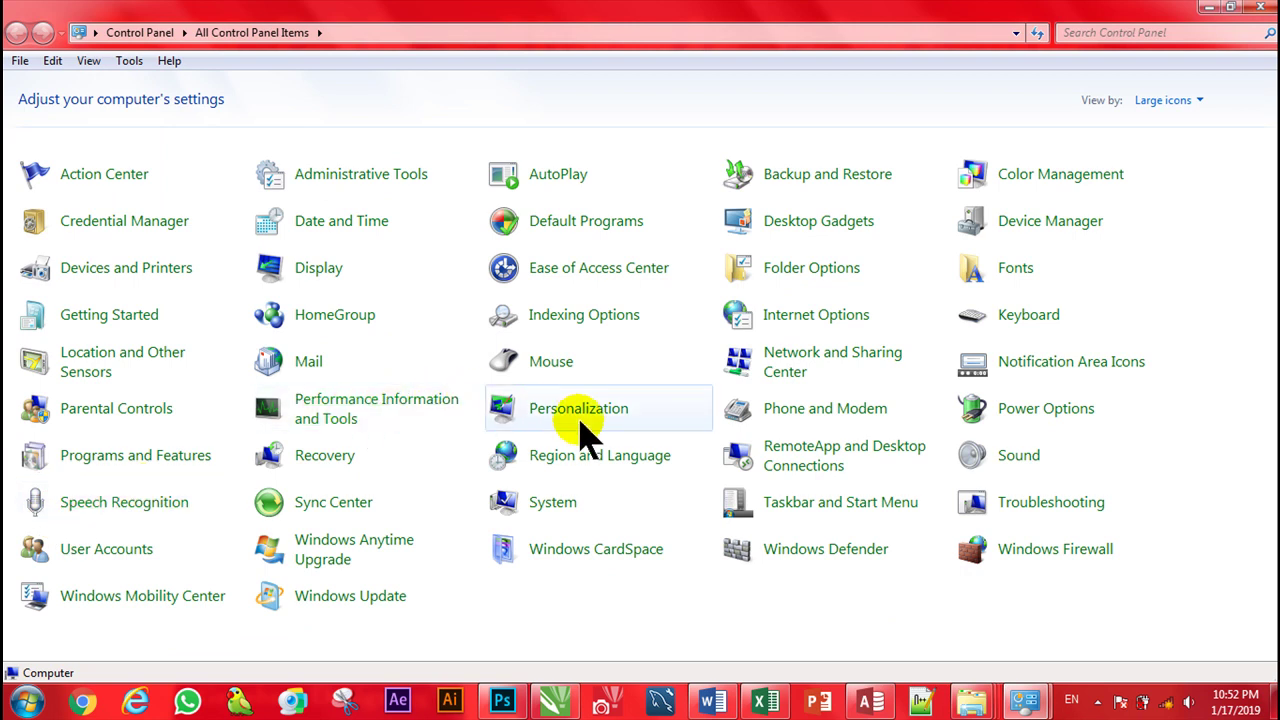
key("d")
key("d")
key("d")
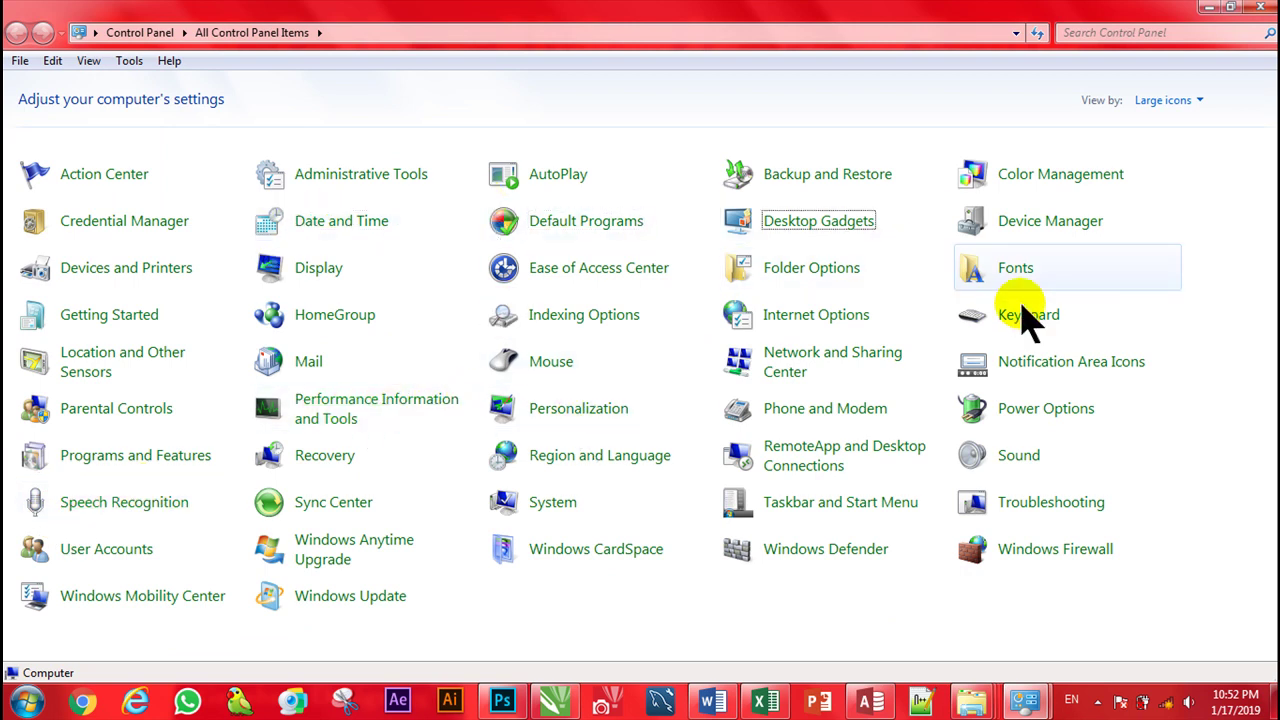
left_click(1012, 463)
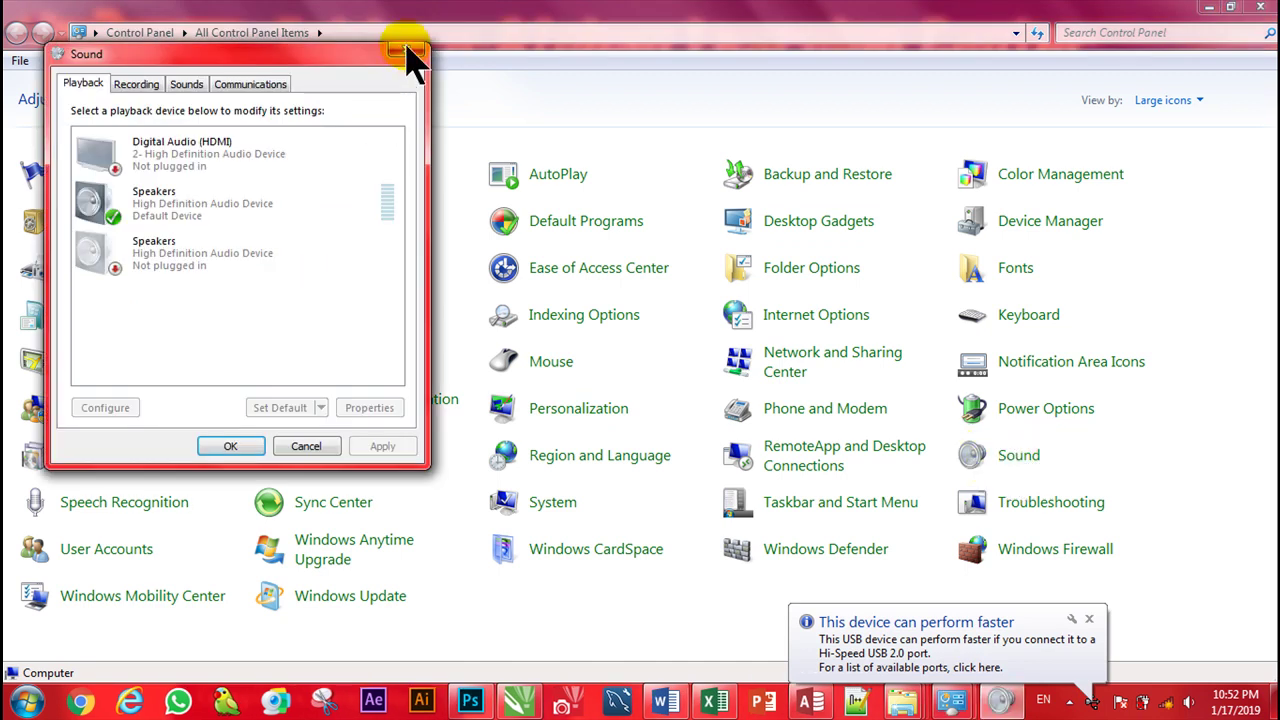
left_click(410, 52)
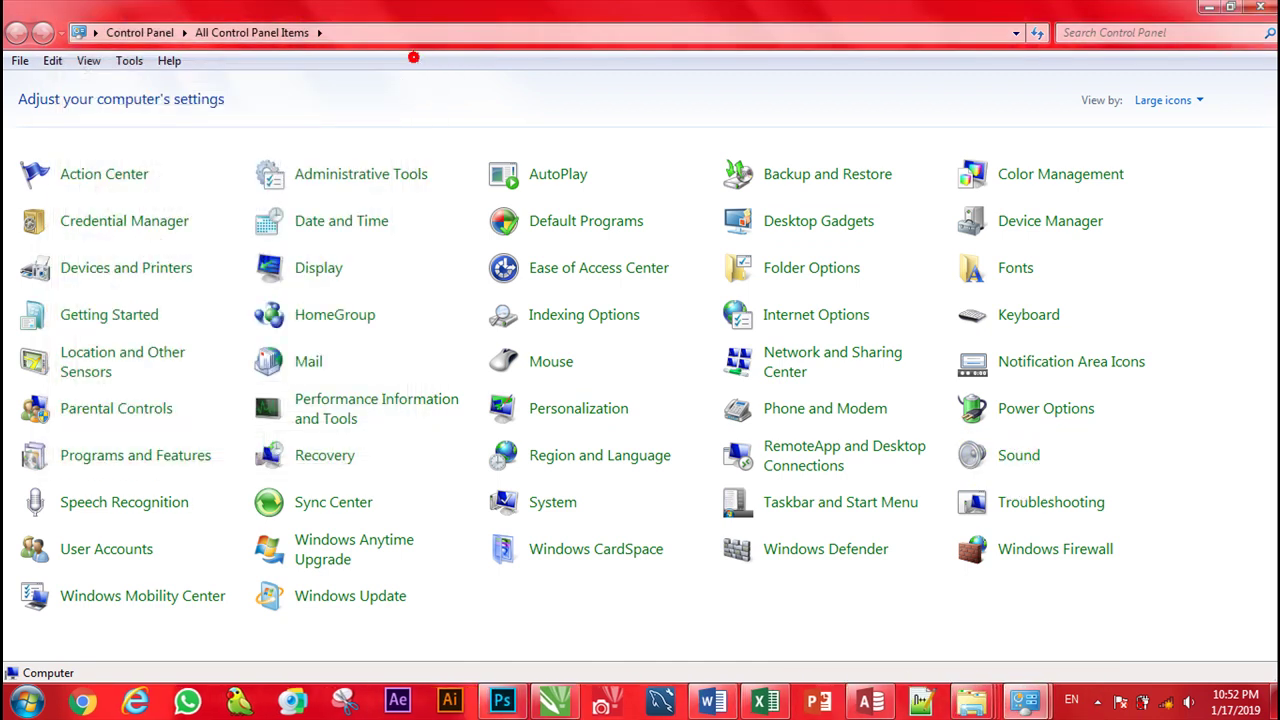
left_click(1260, 7)
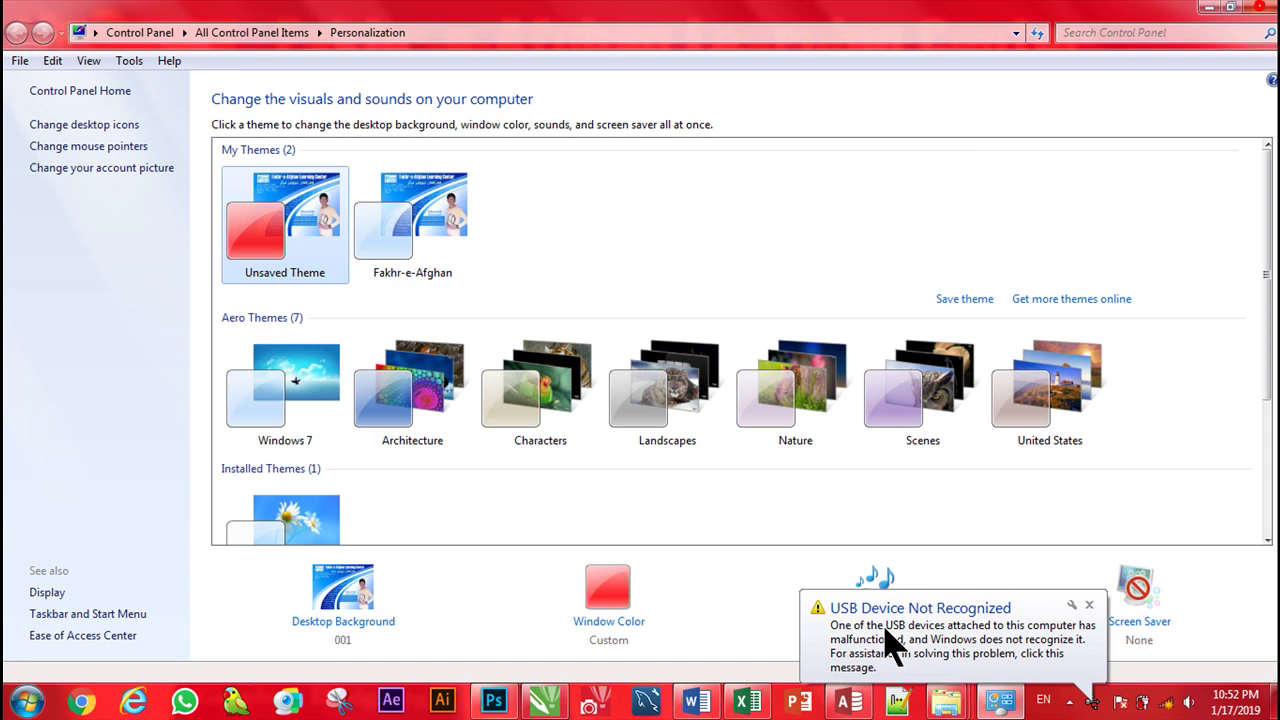
Open the Sounds settings from Personalization, minimize the Personalization window, and move the Sound dialog to the middle of the desktop.
left_click(1089, 605)
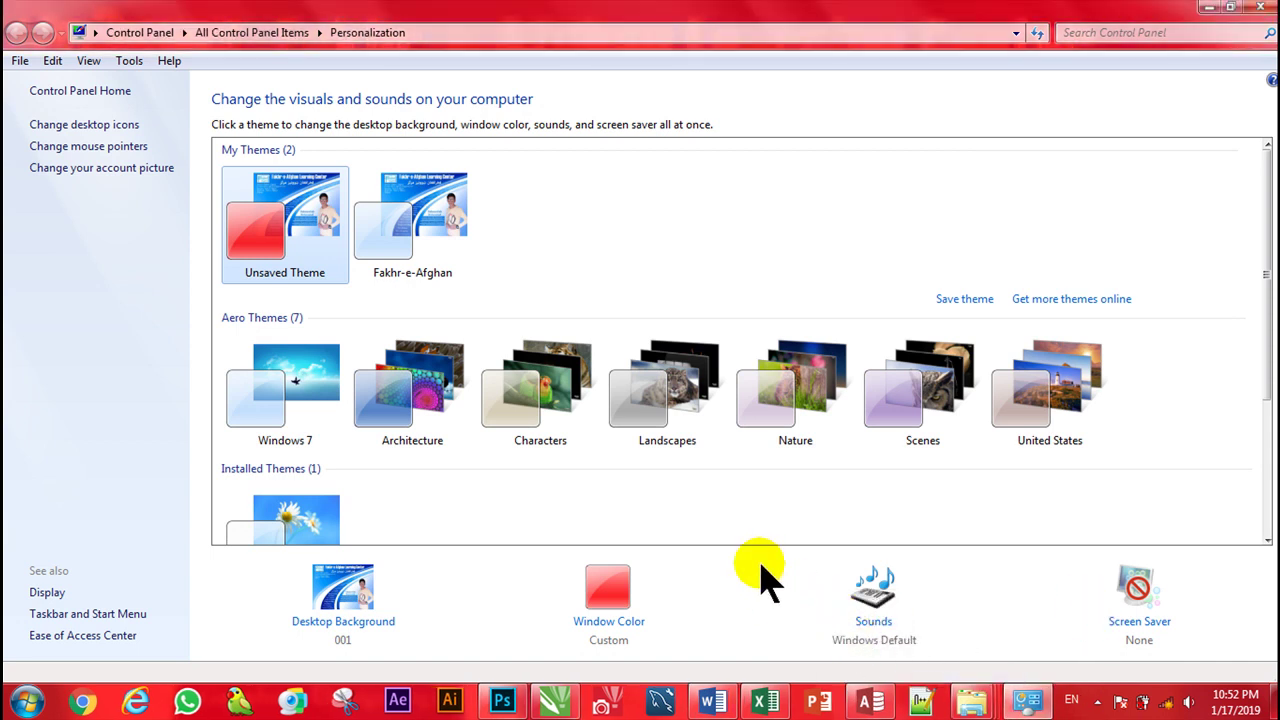
left_click(1206, 7)
left_click_drag(177, 73, 519, 149)
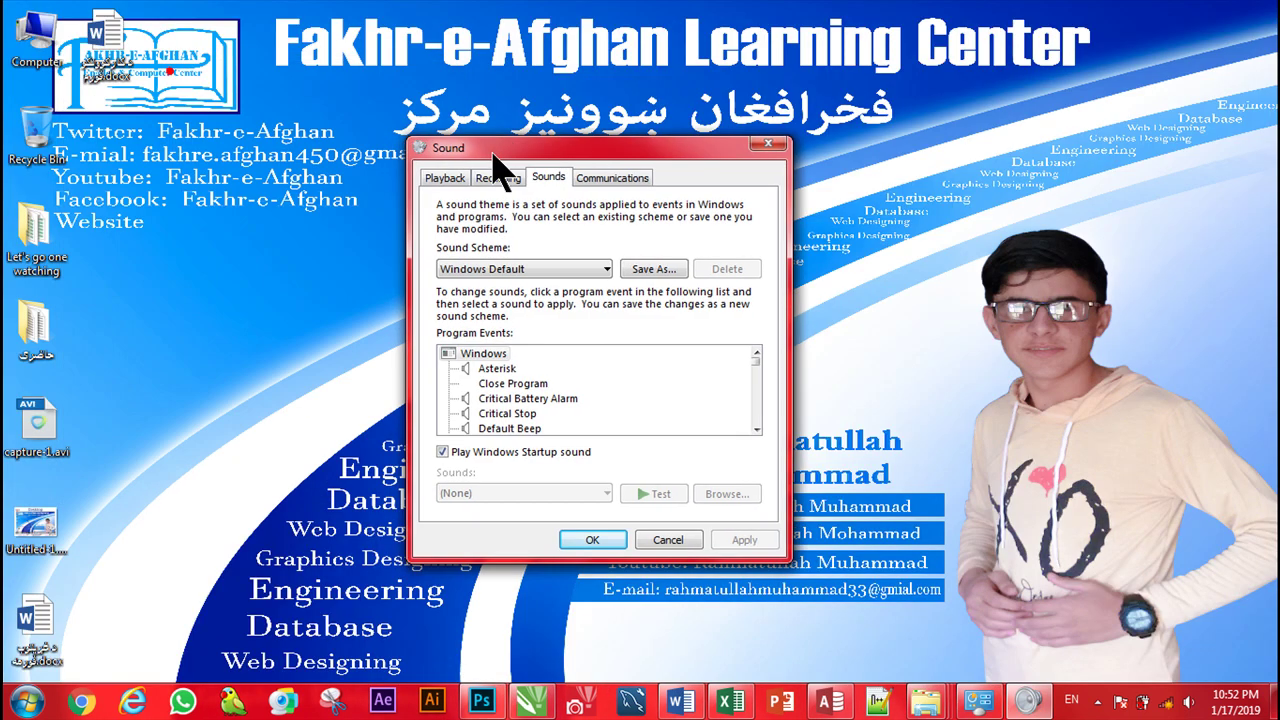
Look through the playback devices, selecting Digital Audio (HDMI) and each of the two Speakers entries.
left_click(456, 178)
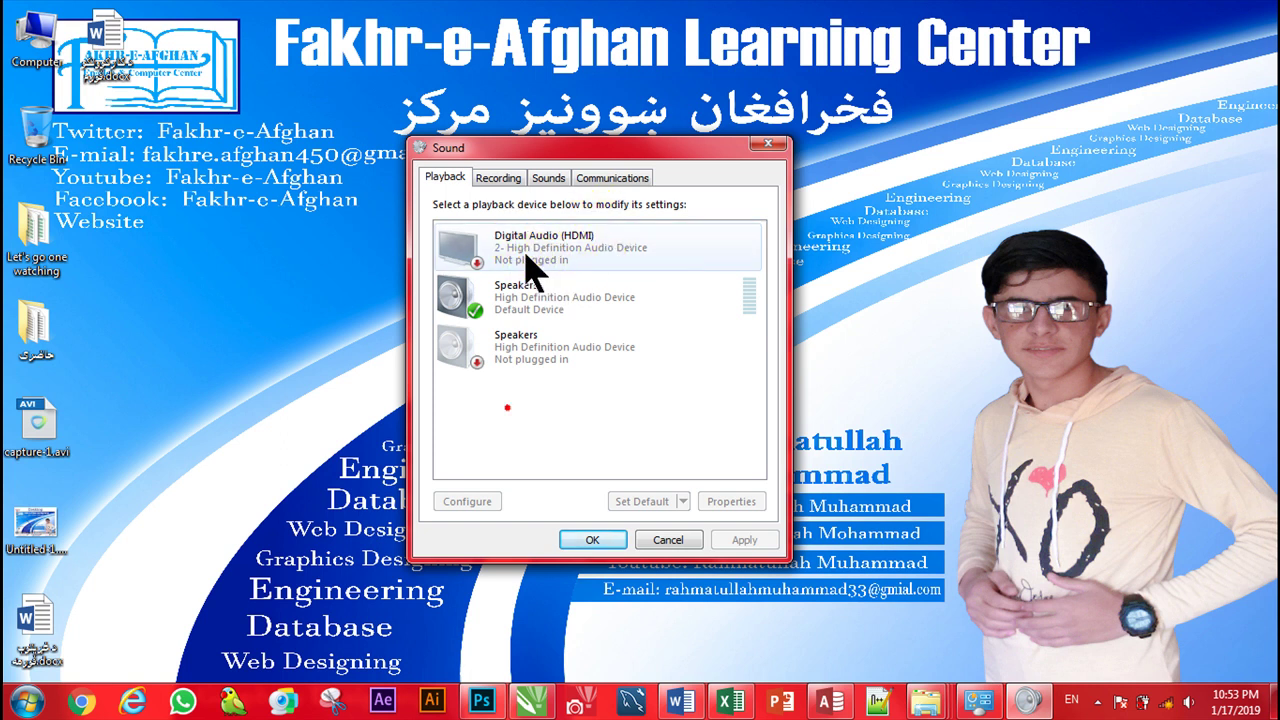
left_click(475, 298)
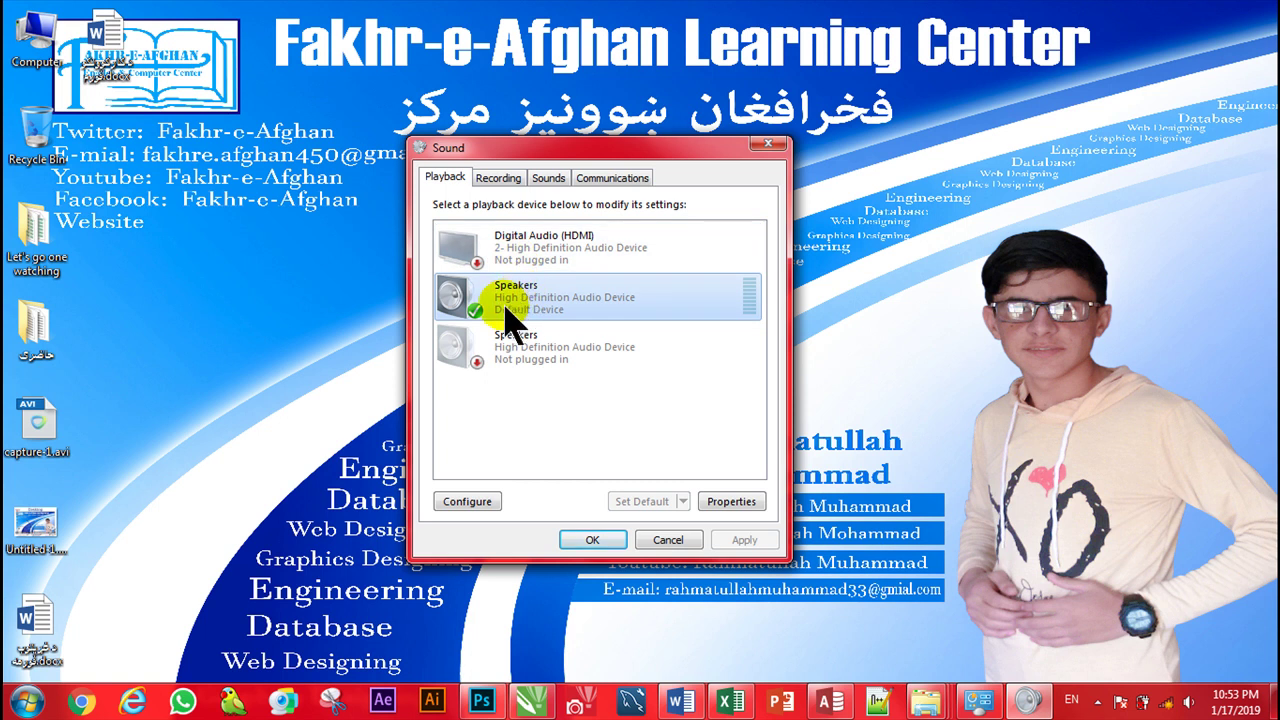
left_click(478, 262)
left_click(531, 287)
left_click(520, 250)
left_click(517, 359)
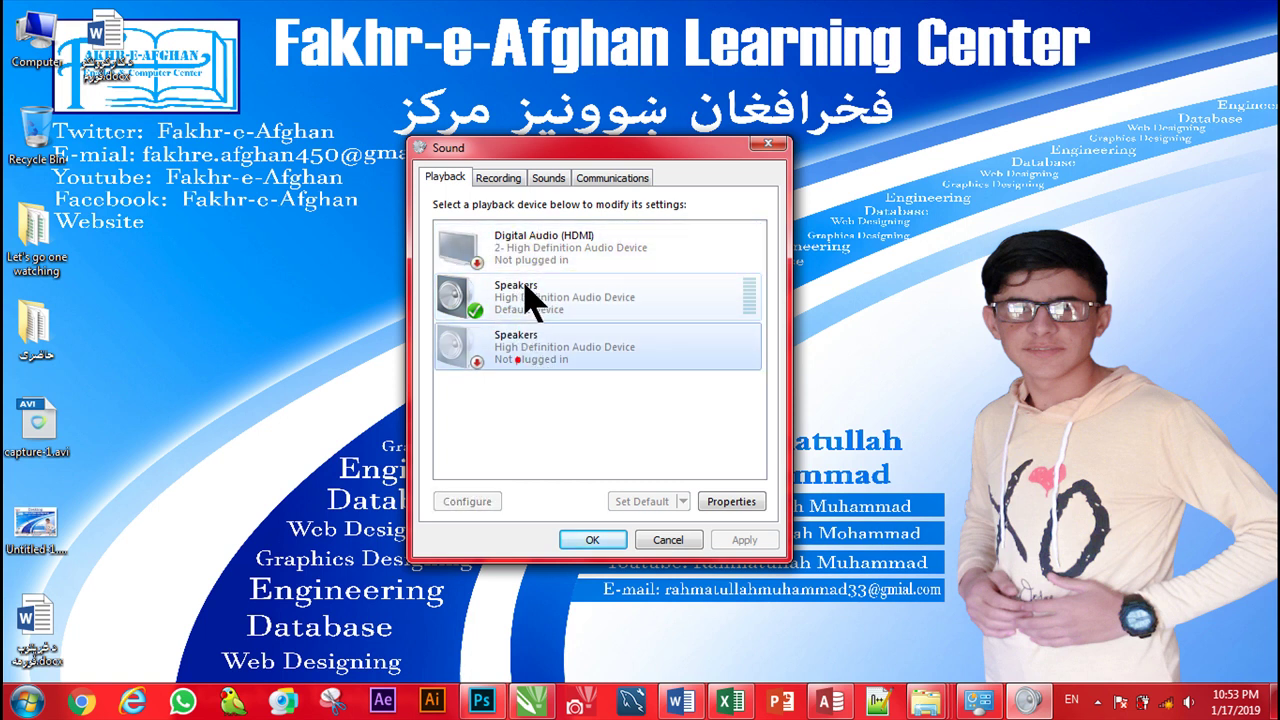
left_click(520, 254)
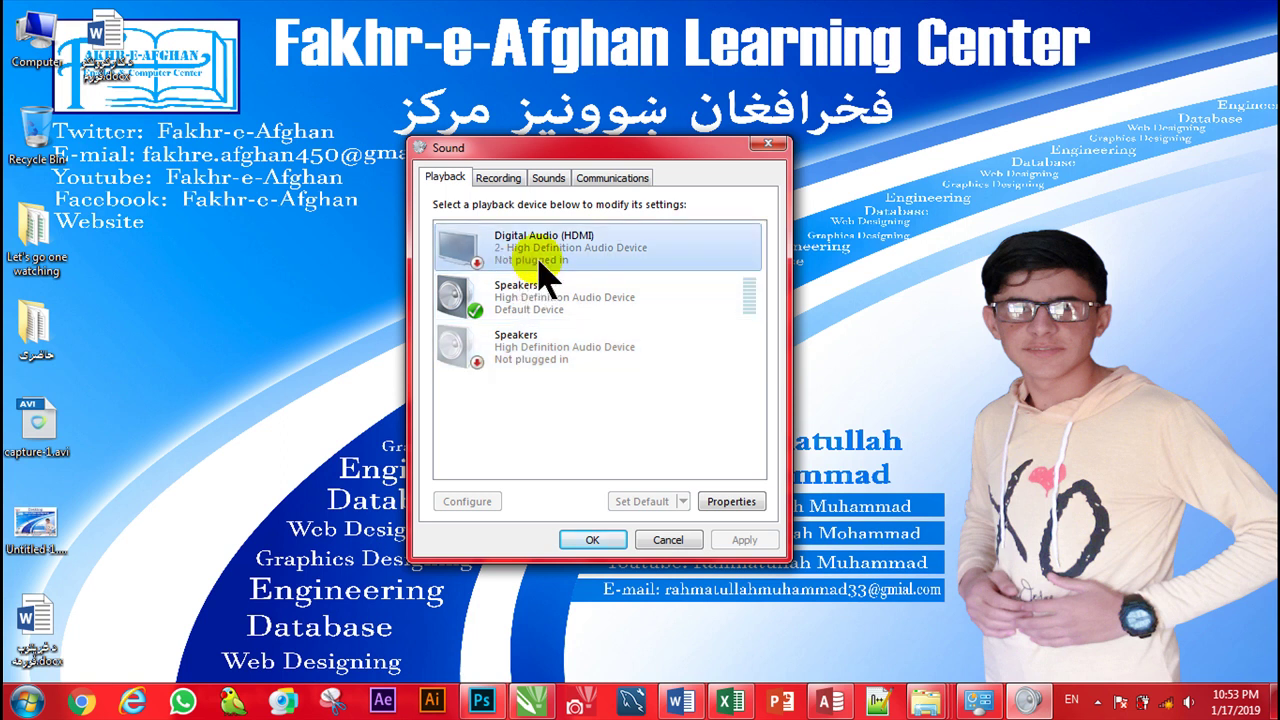
left_click(508, 362)
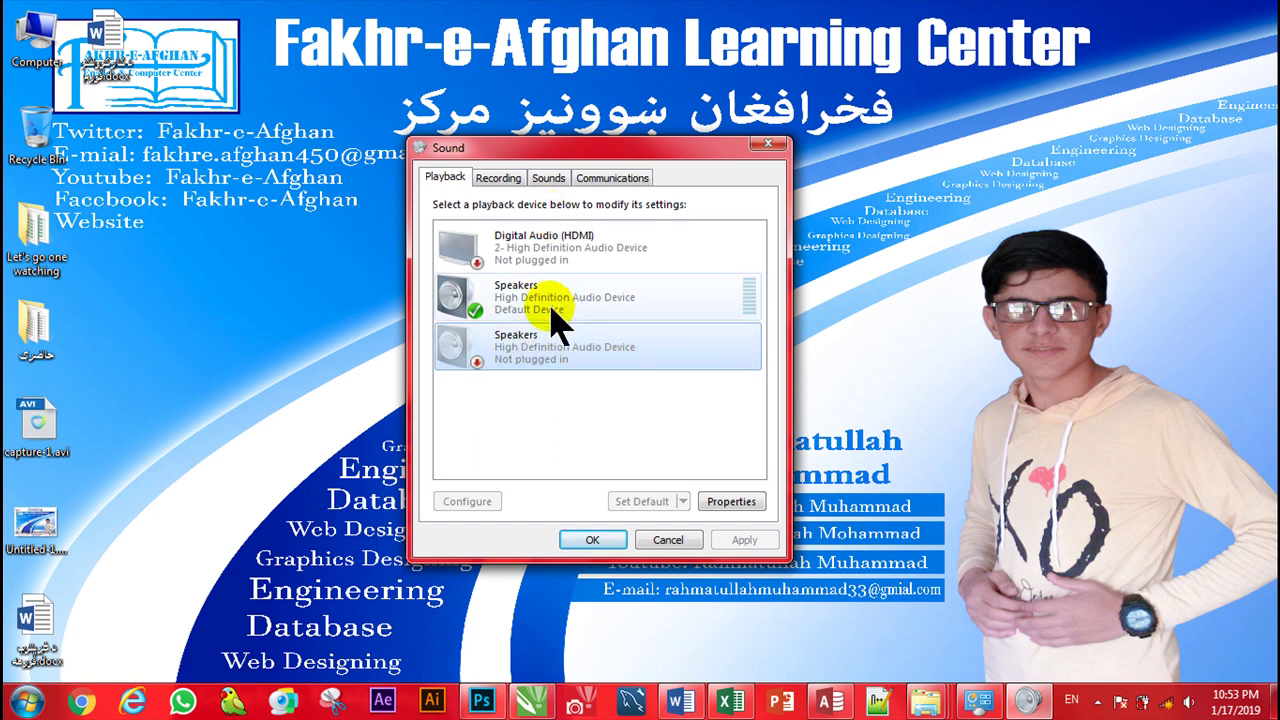
left_click(523, 293)
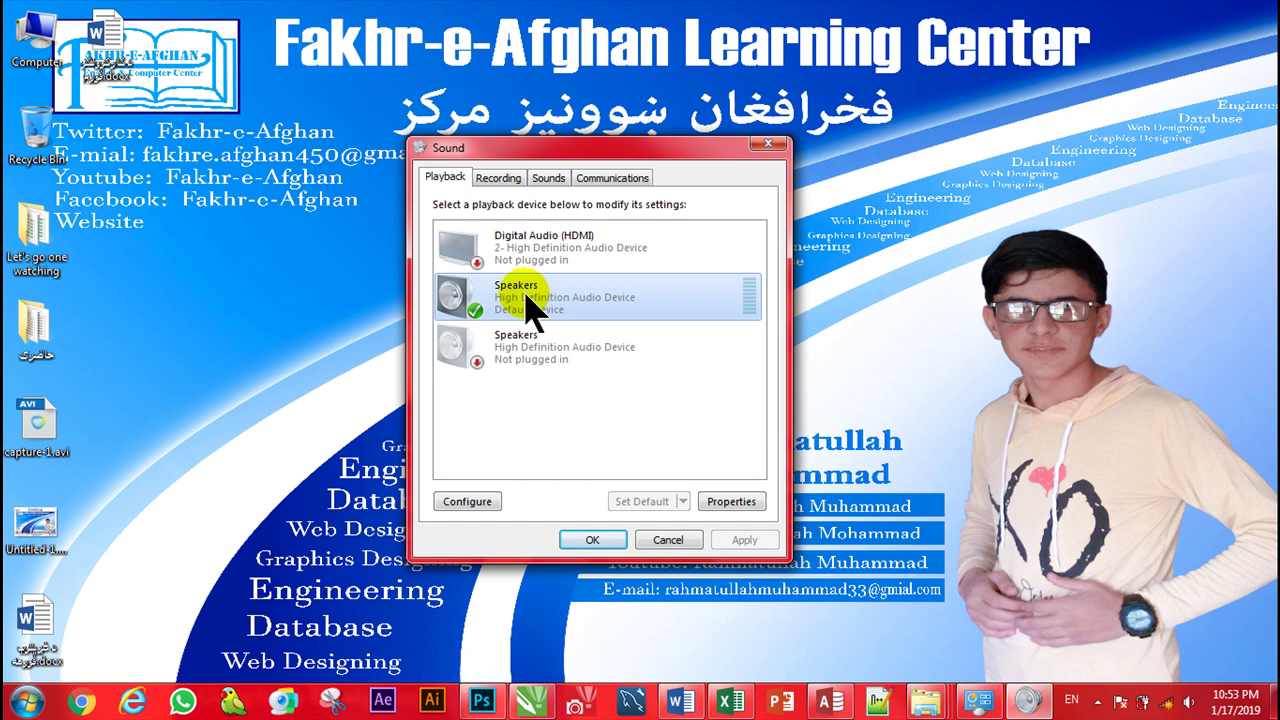
View the speaker configuration of the default Speakers without changing it, and play their test sound.
right_click(515, 302)
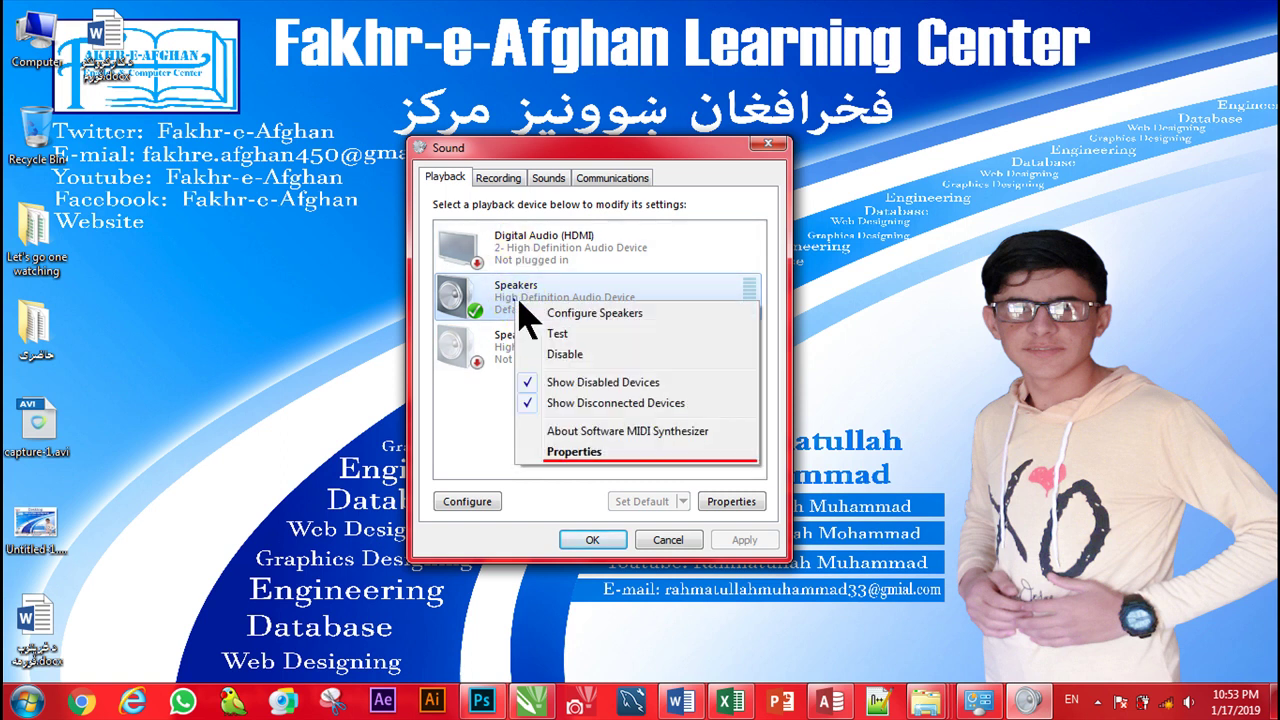
left_click(548, 315)
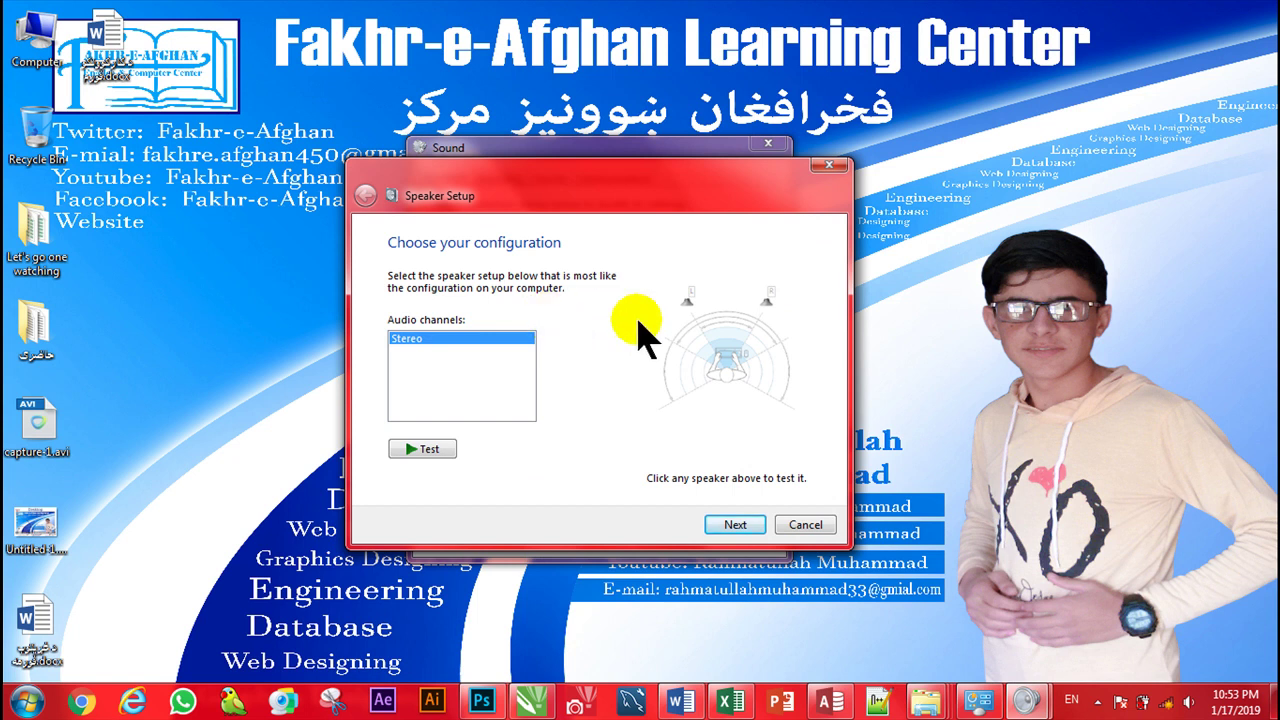
left_click(805, 525)
right_click(557, 292)
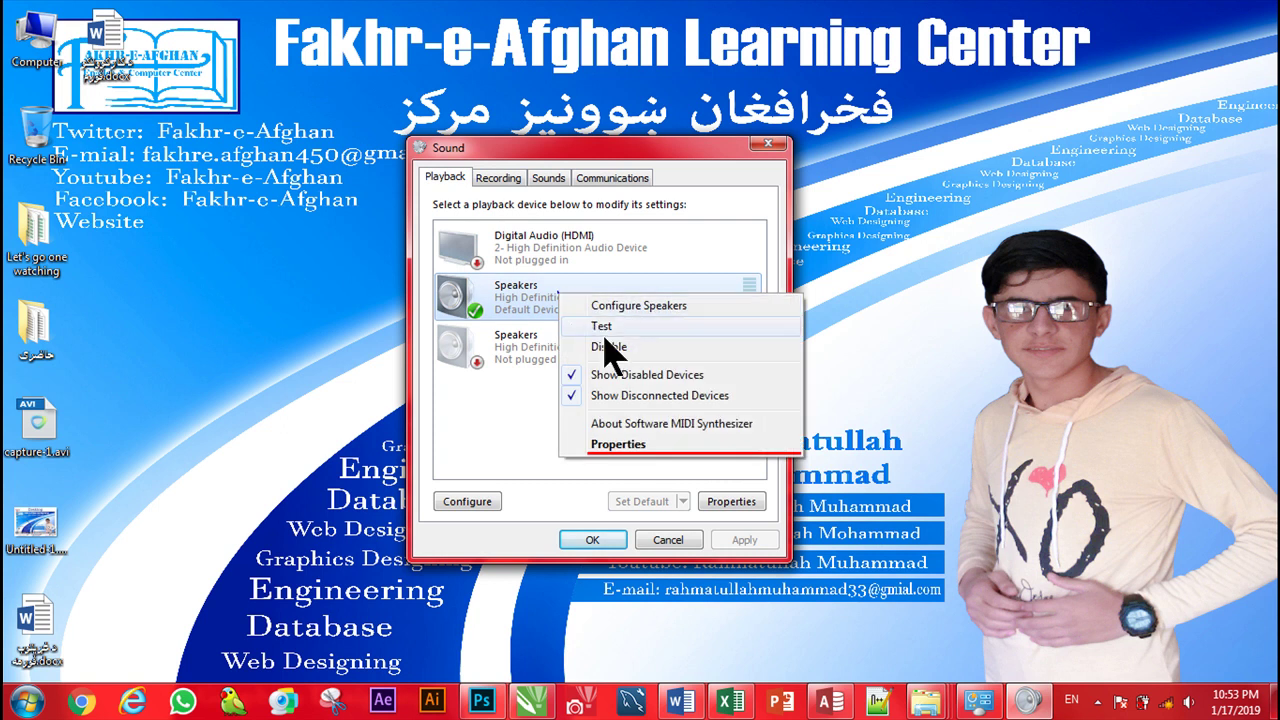
left_click(609, 326)
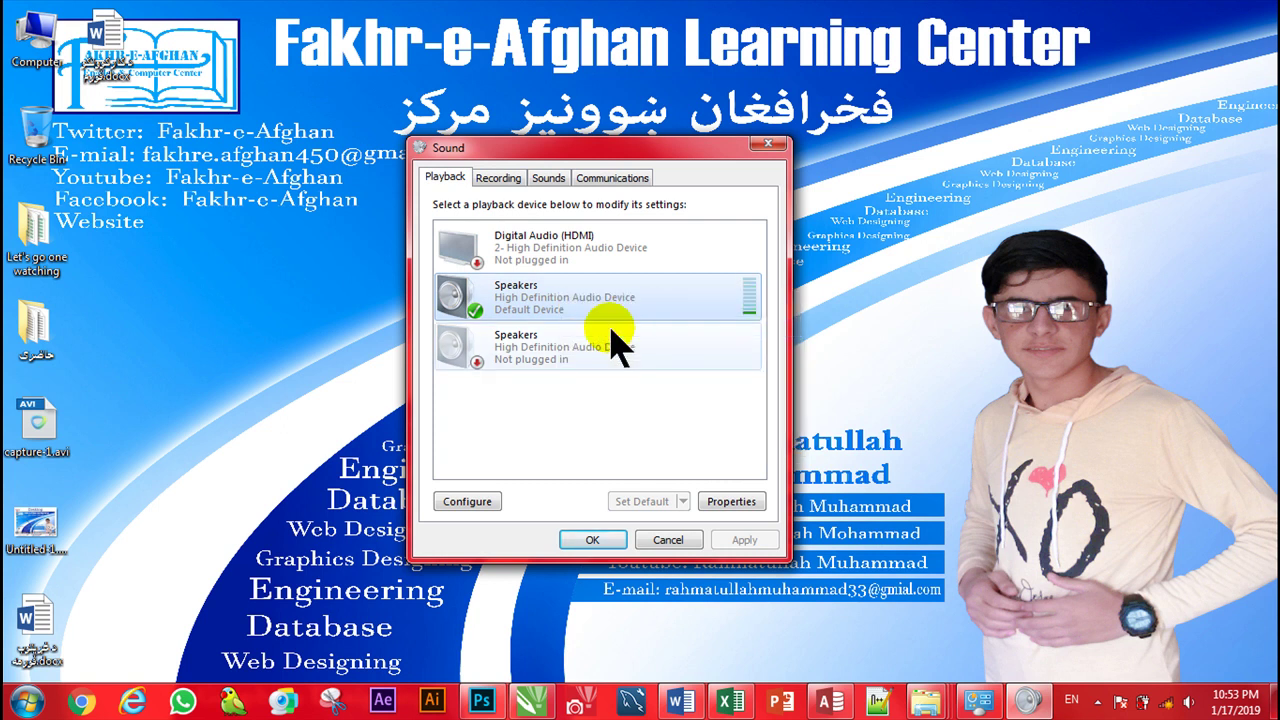
Disable the default Speakers playback device and enable it again.
right_click(590, 310)
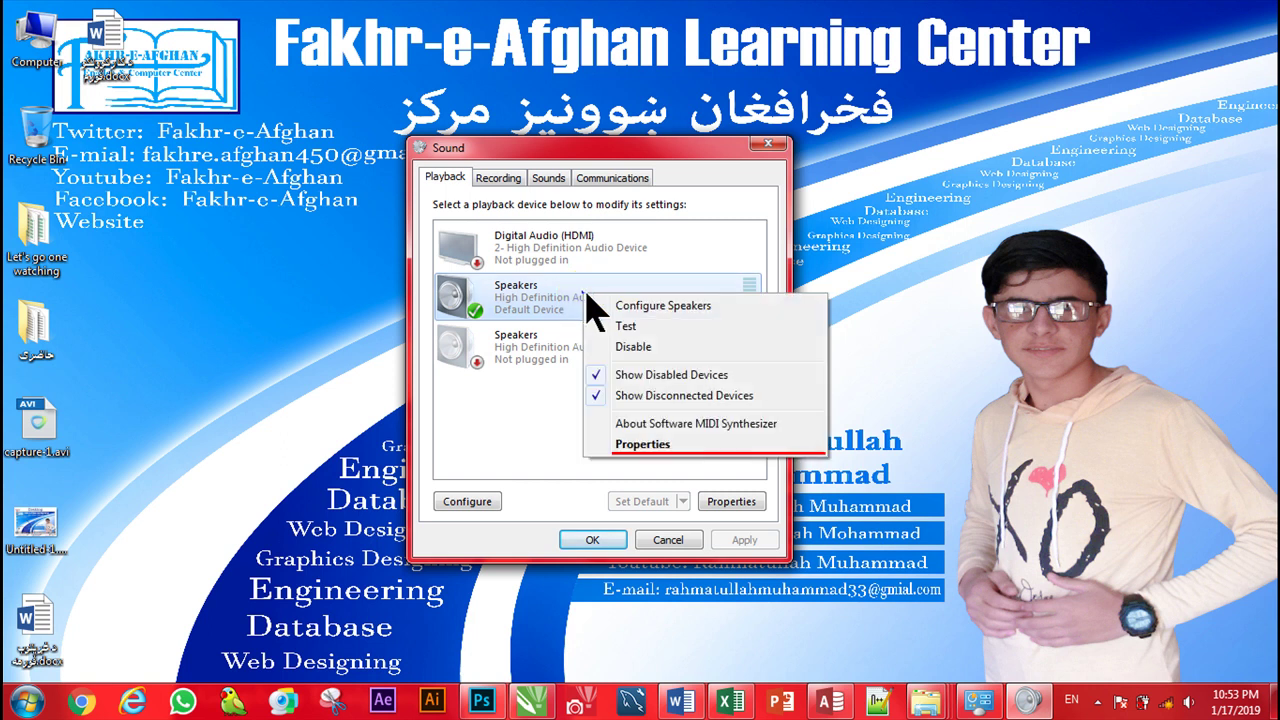
left_click(655, 350)
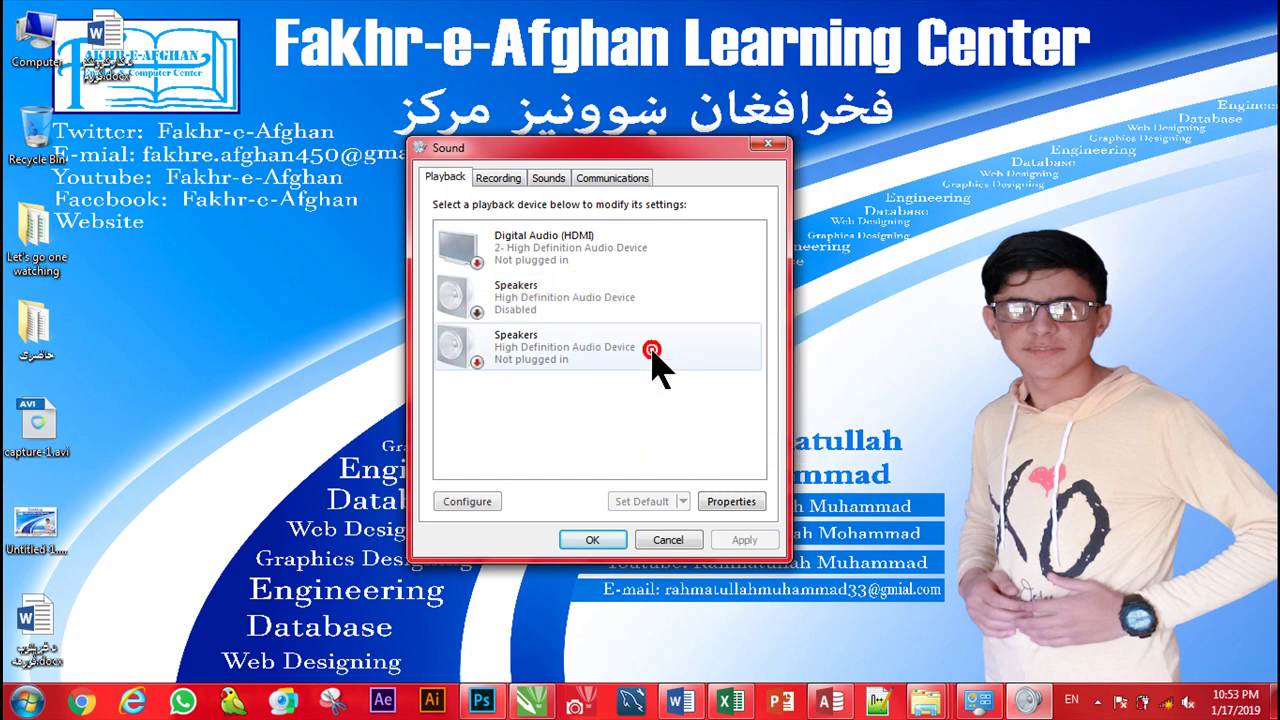
right_click(583, 300)
left_click(612, 320)
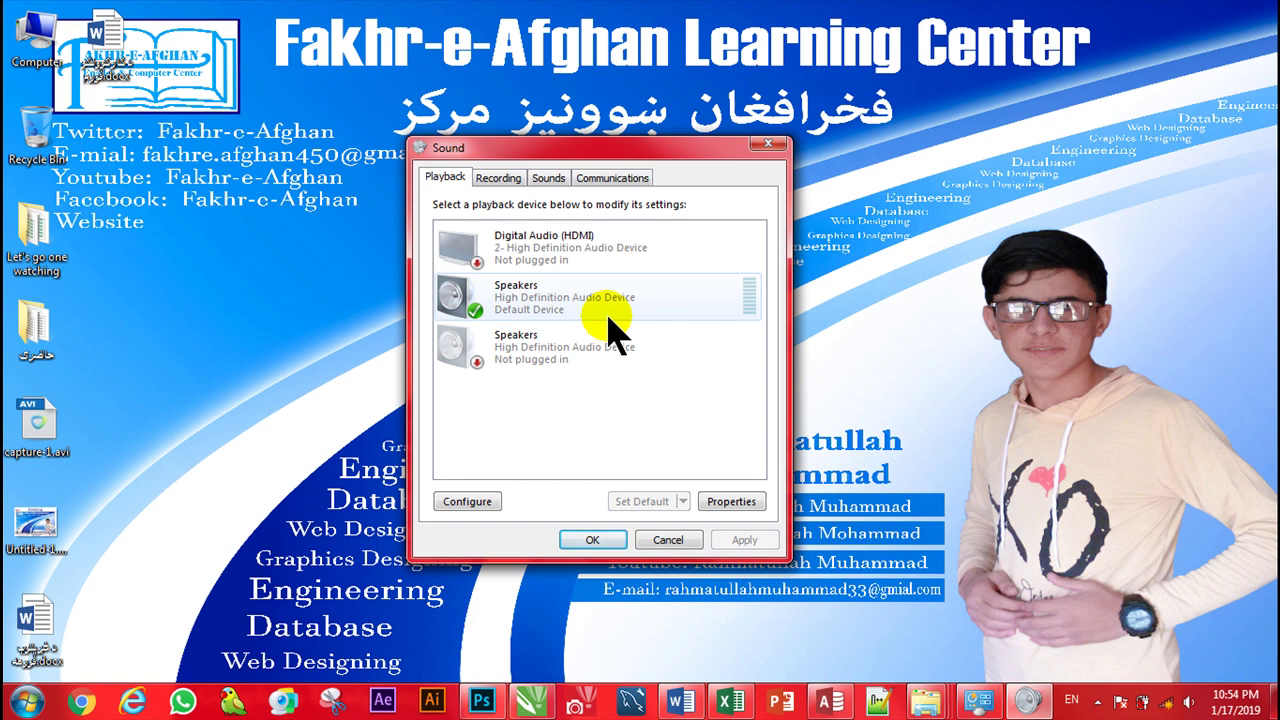
right_click(537, 290)
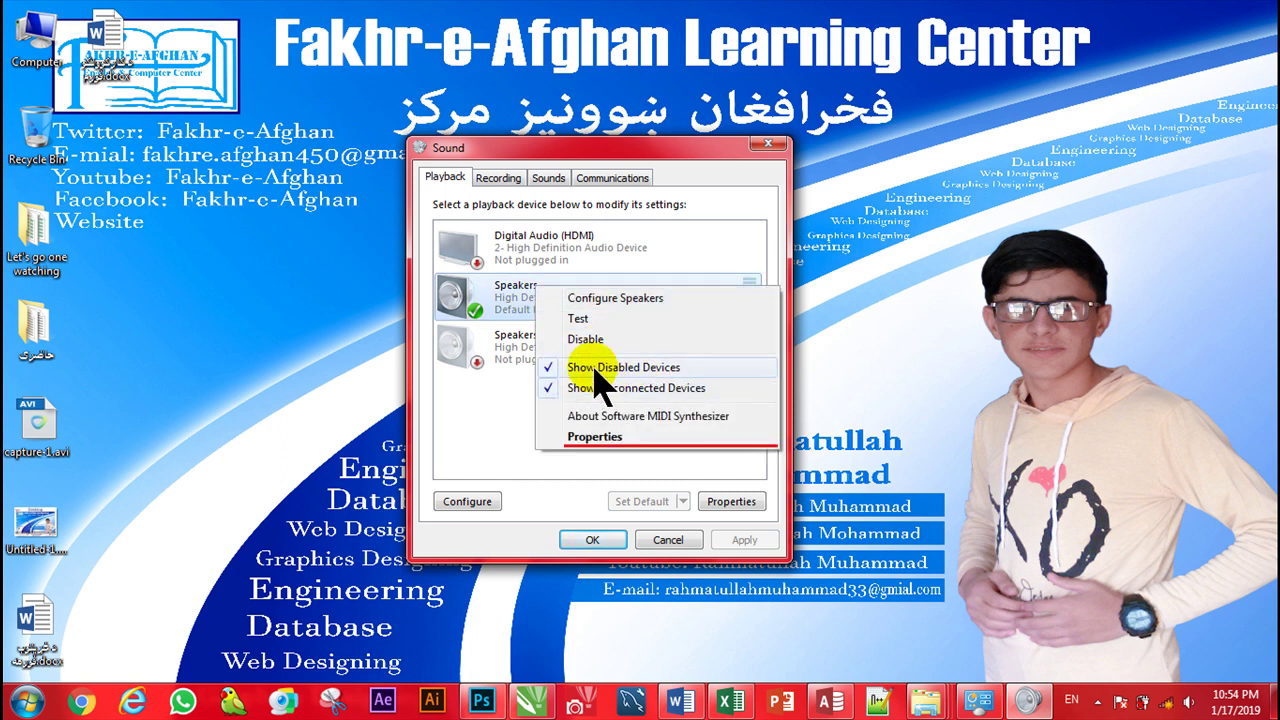
left_click(503, 395)
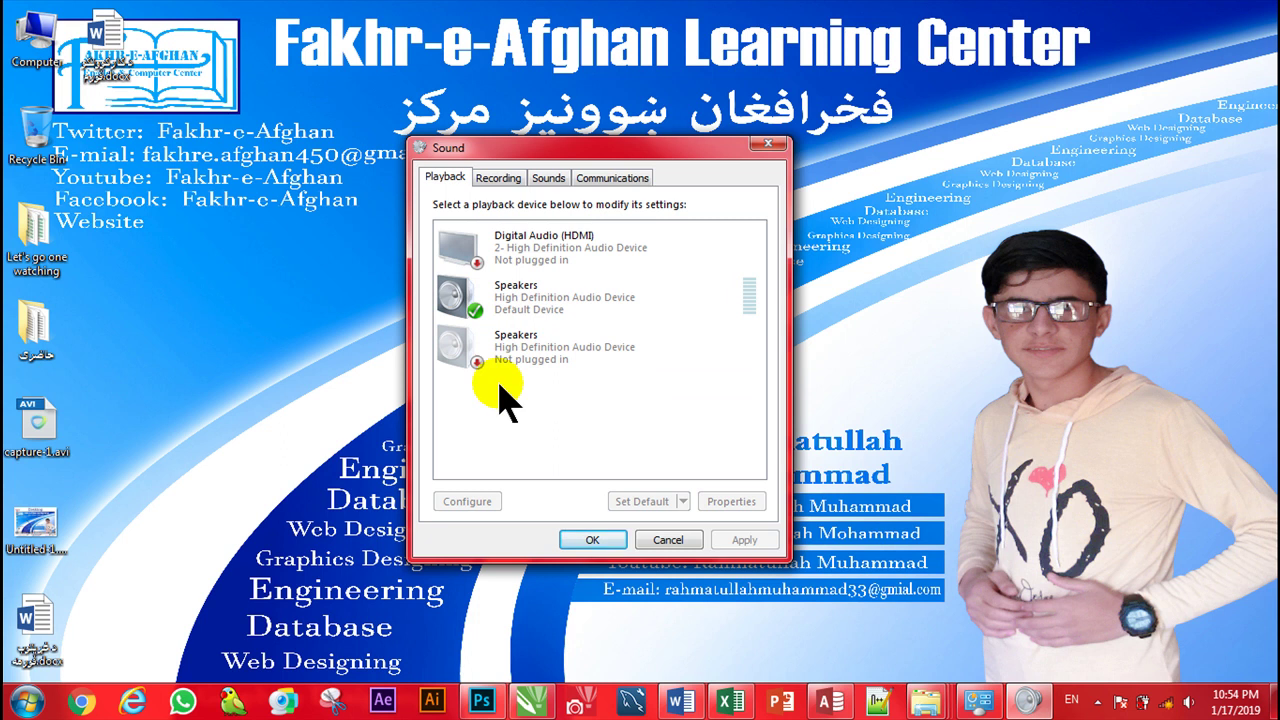
Disable the Digital Audio (HDMI) playback device and hide disabled devices from the list.
right_click(578, 258)
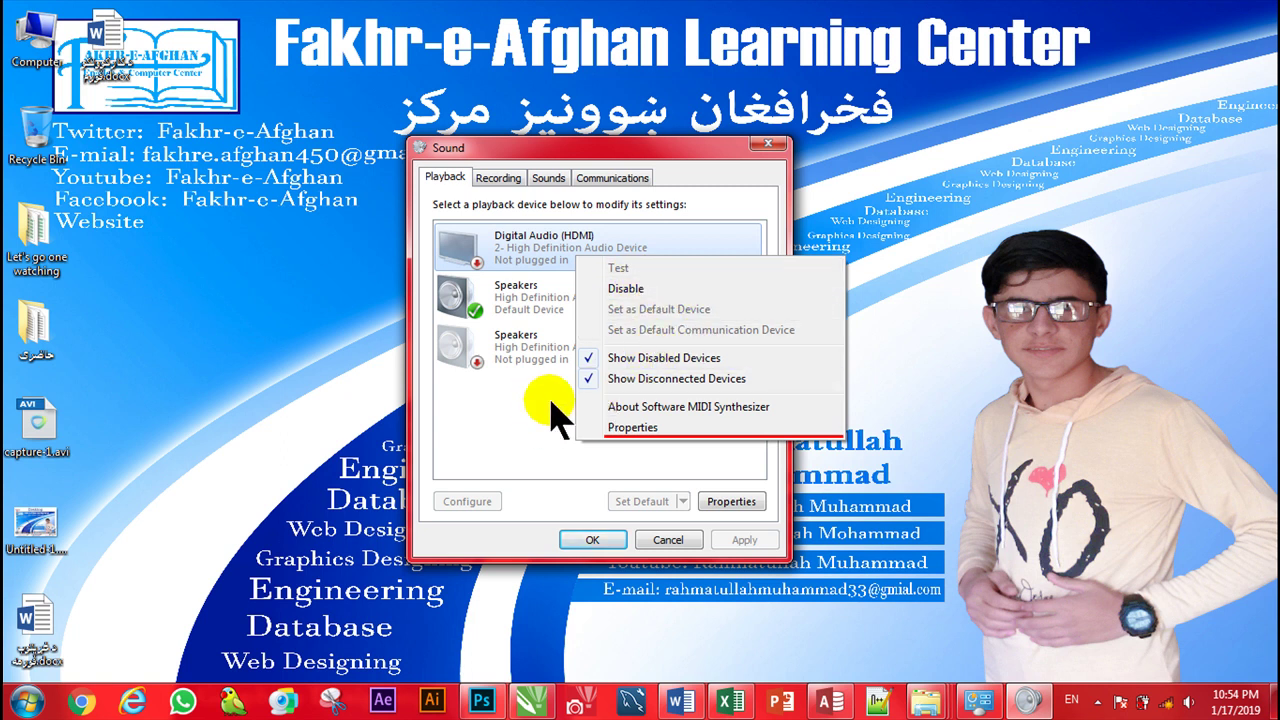
left_click(635, 290)
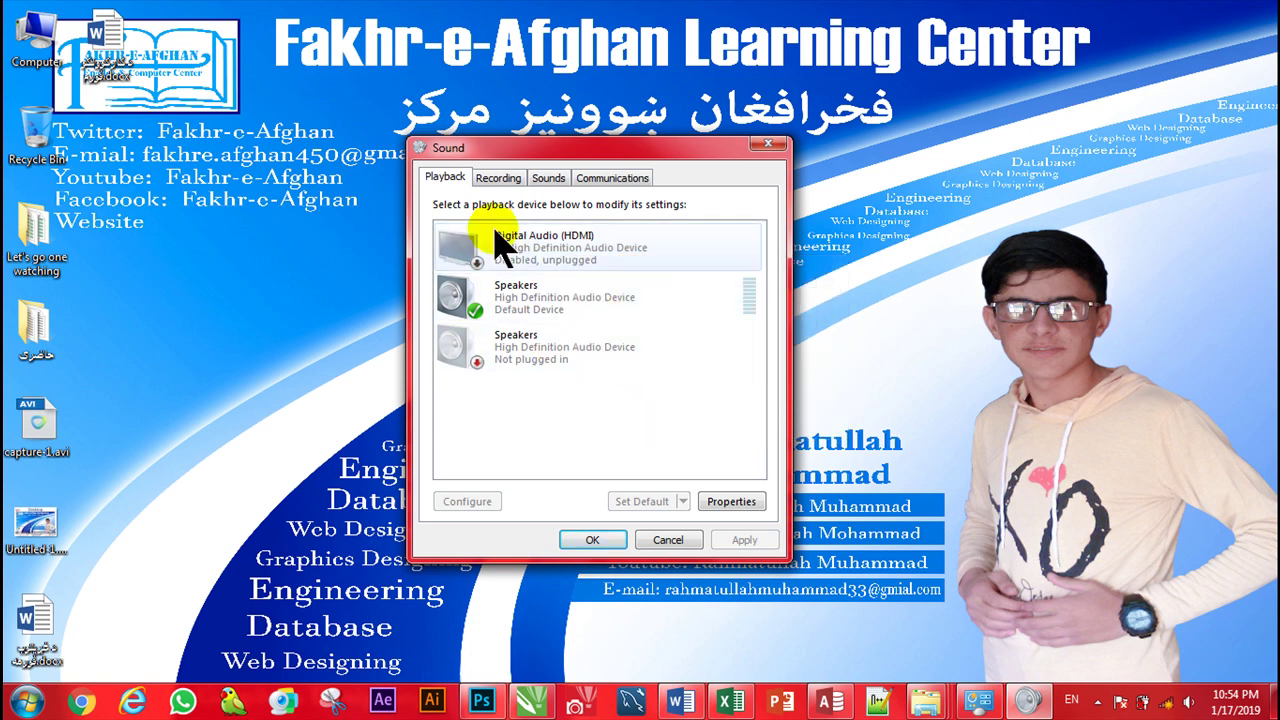
right_click(549, 288)
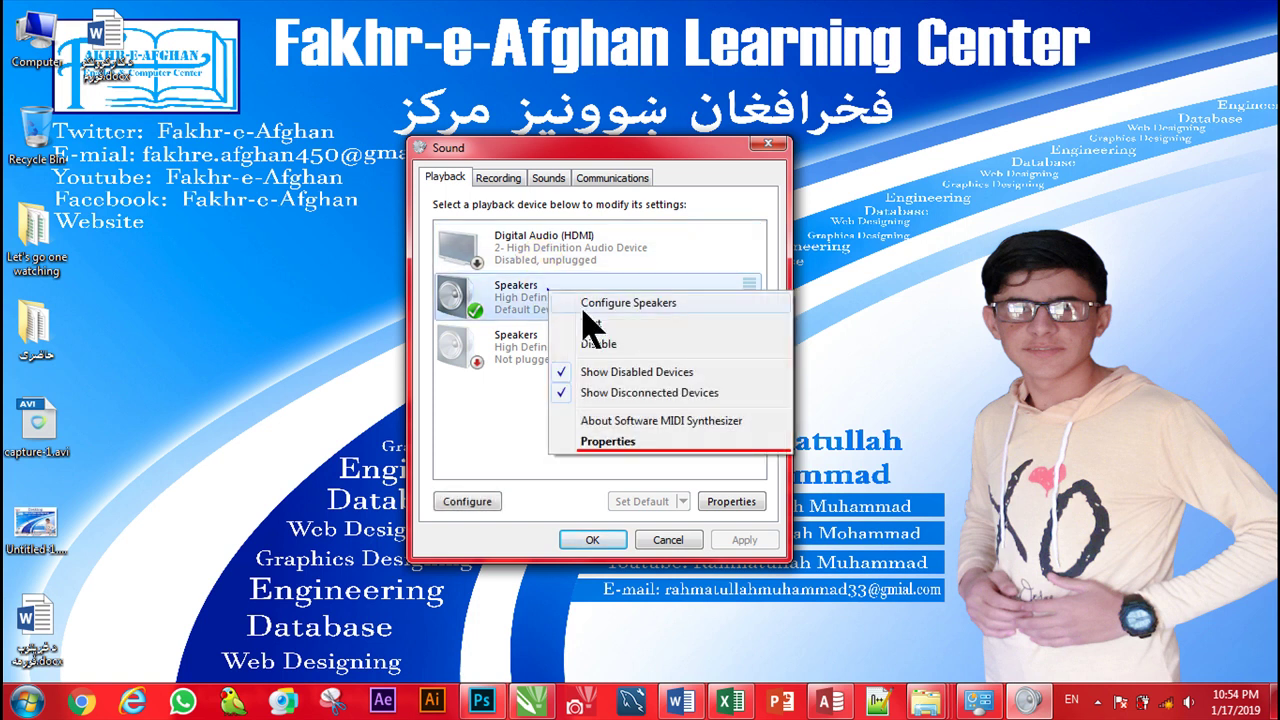
left_click(587, 376)
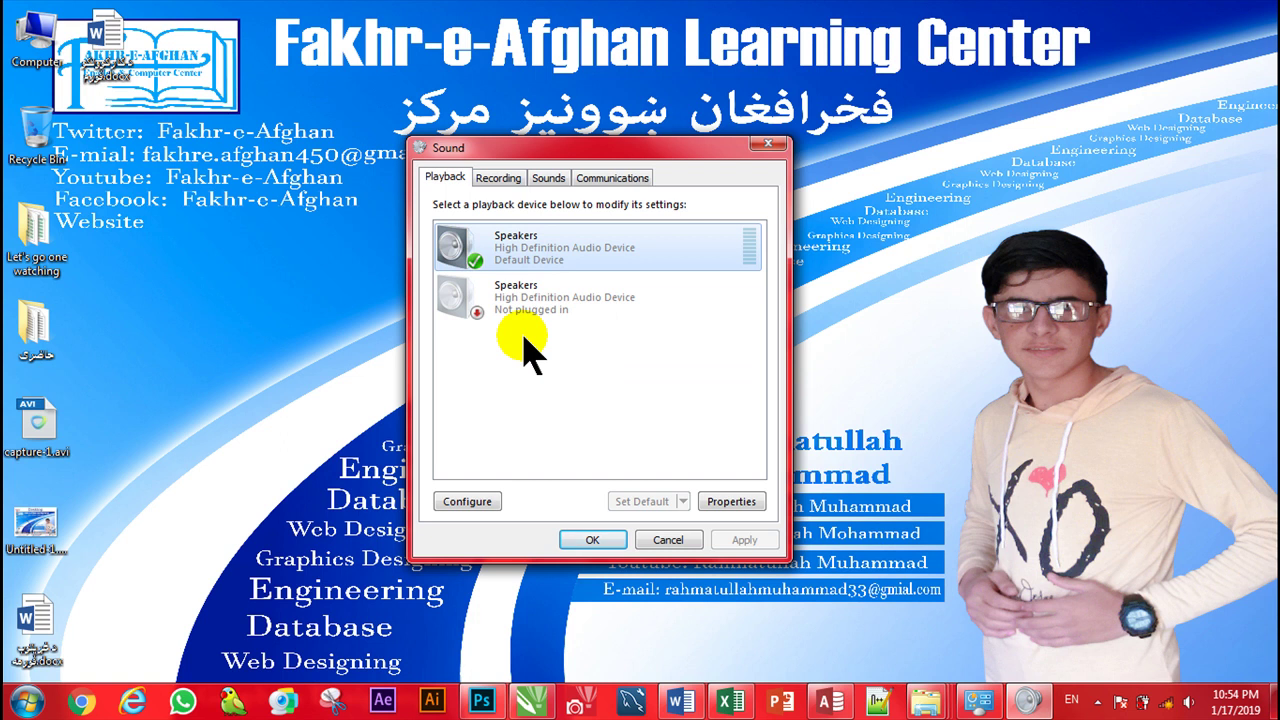
Show disabled devices in the playback list again and re-enable Digital Audio (HDMI).
right_click(540, 362)
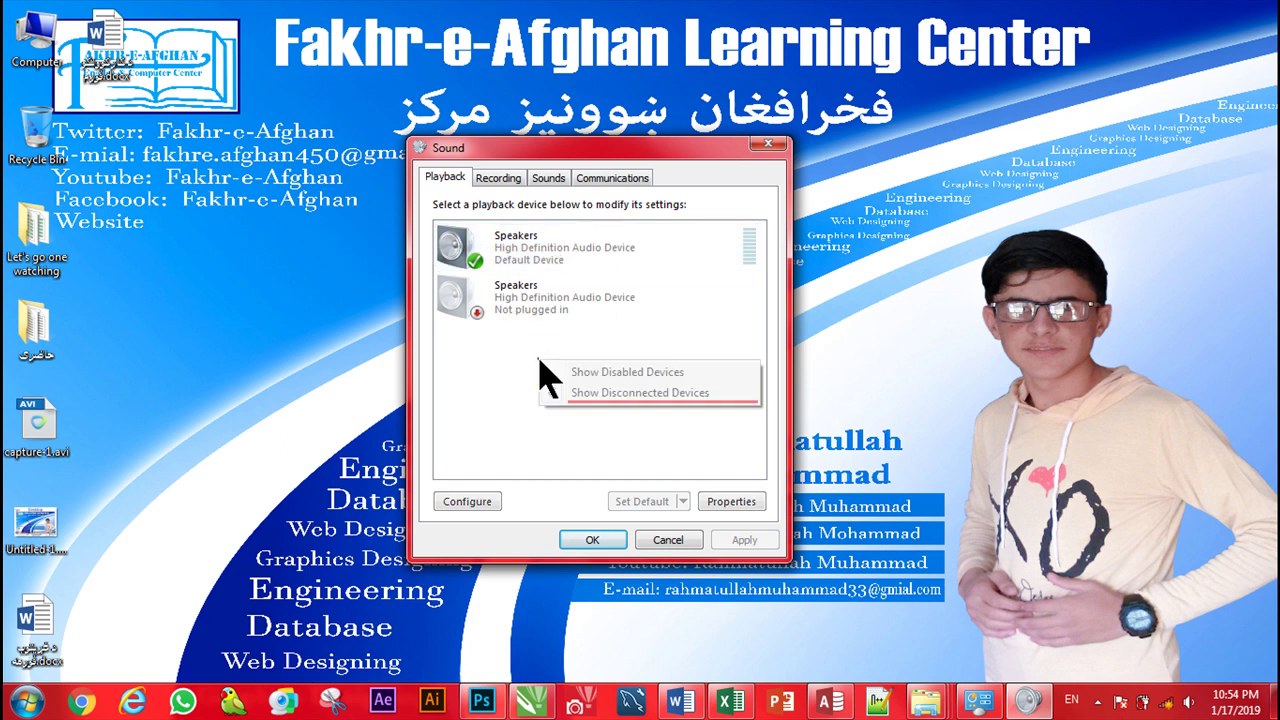
left_click(600, 372)
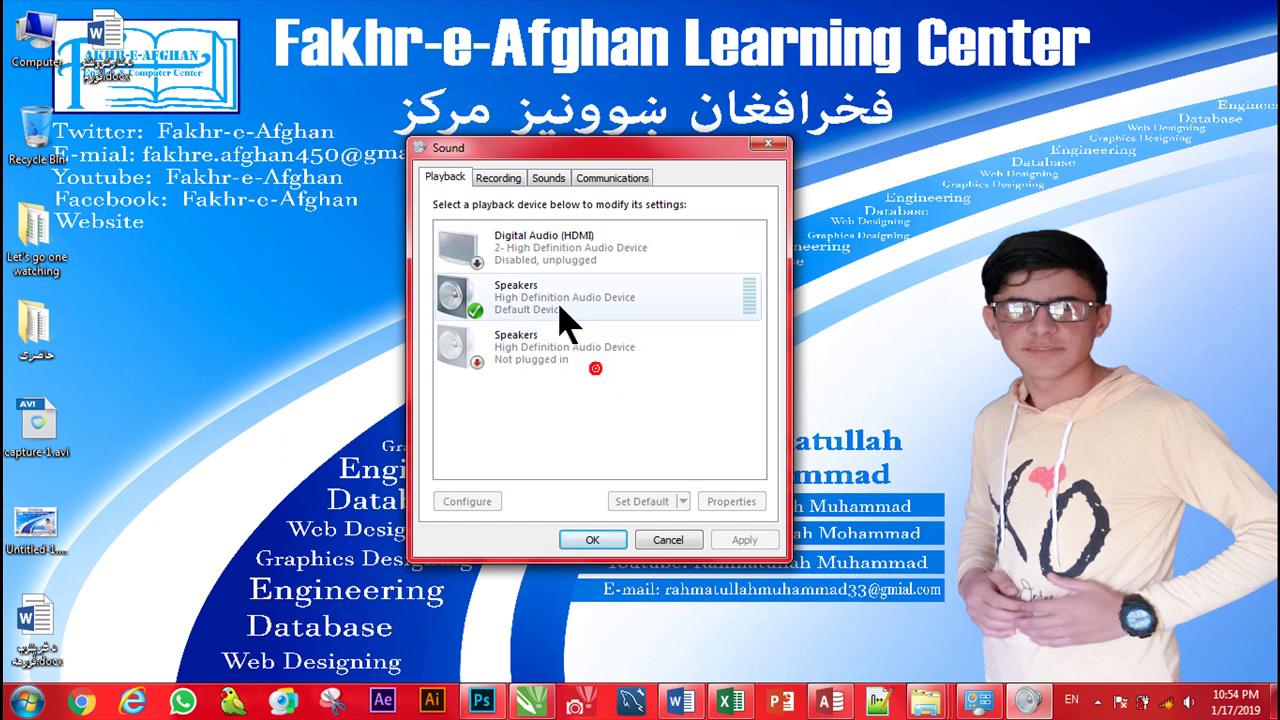
left_click(591, 250)
right_click(591, 252)
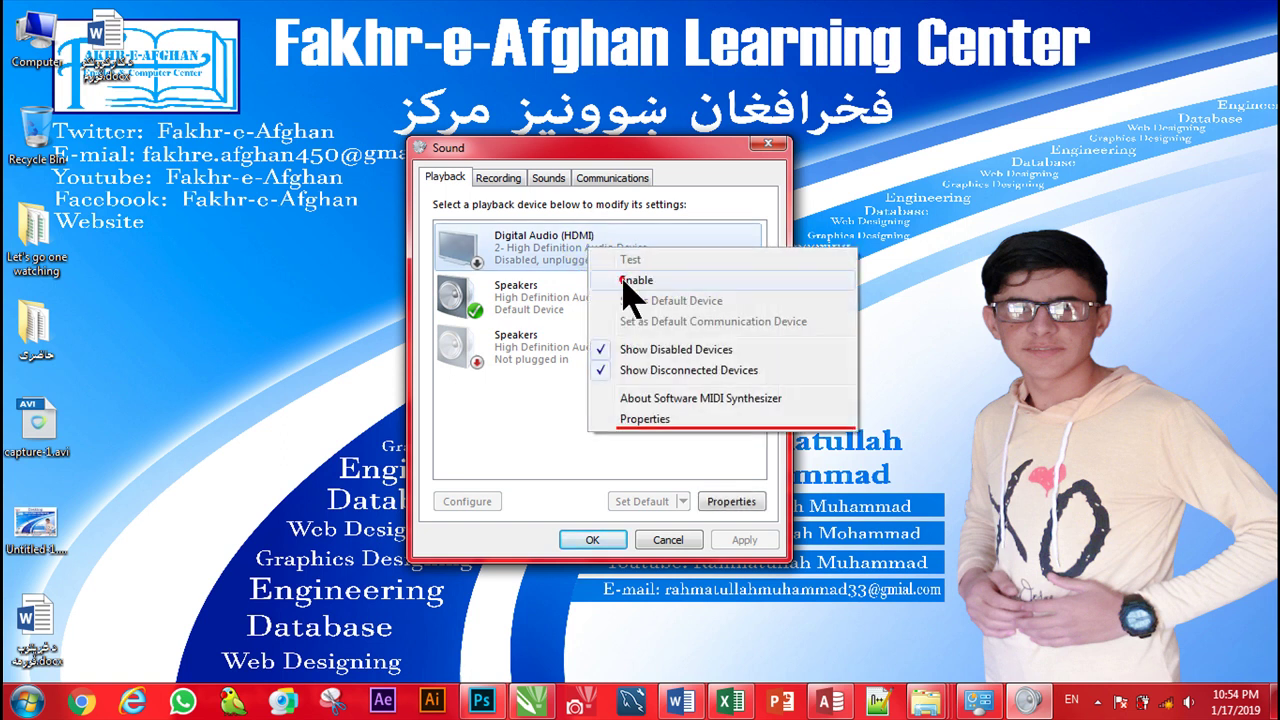
left_click(625, 279)
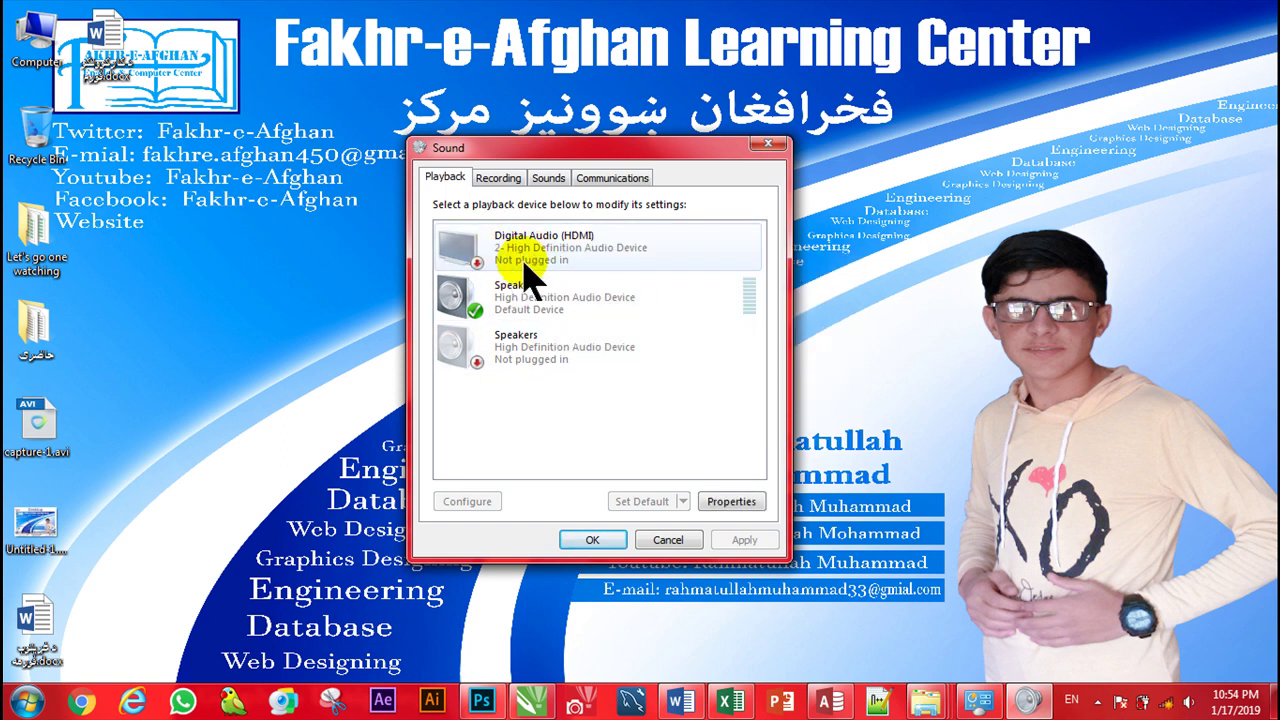
Hide disconnected devices from the playback device list and show them again.
left_click(552, 300)
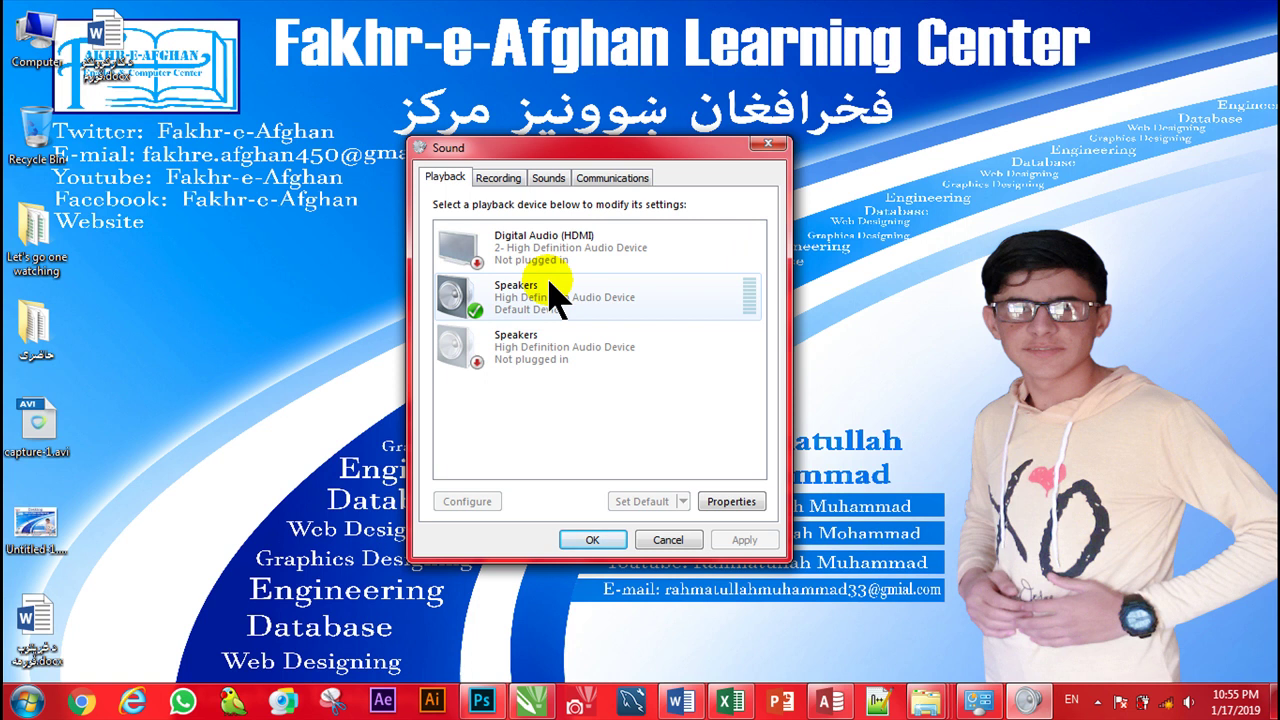
right_click(566, 410)
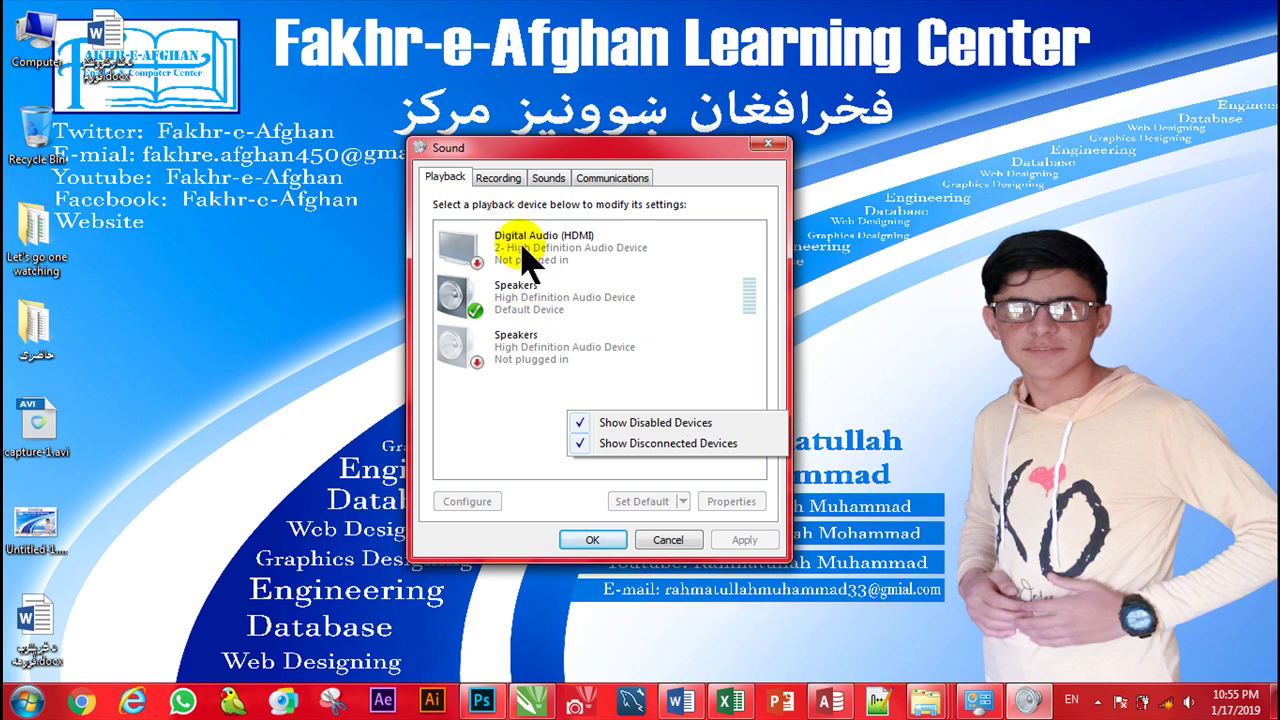
left_click(637, 446)
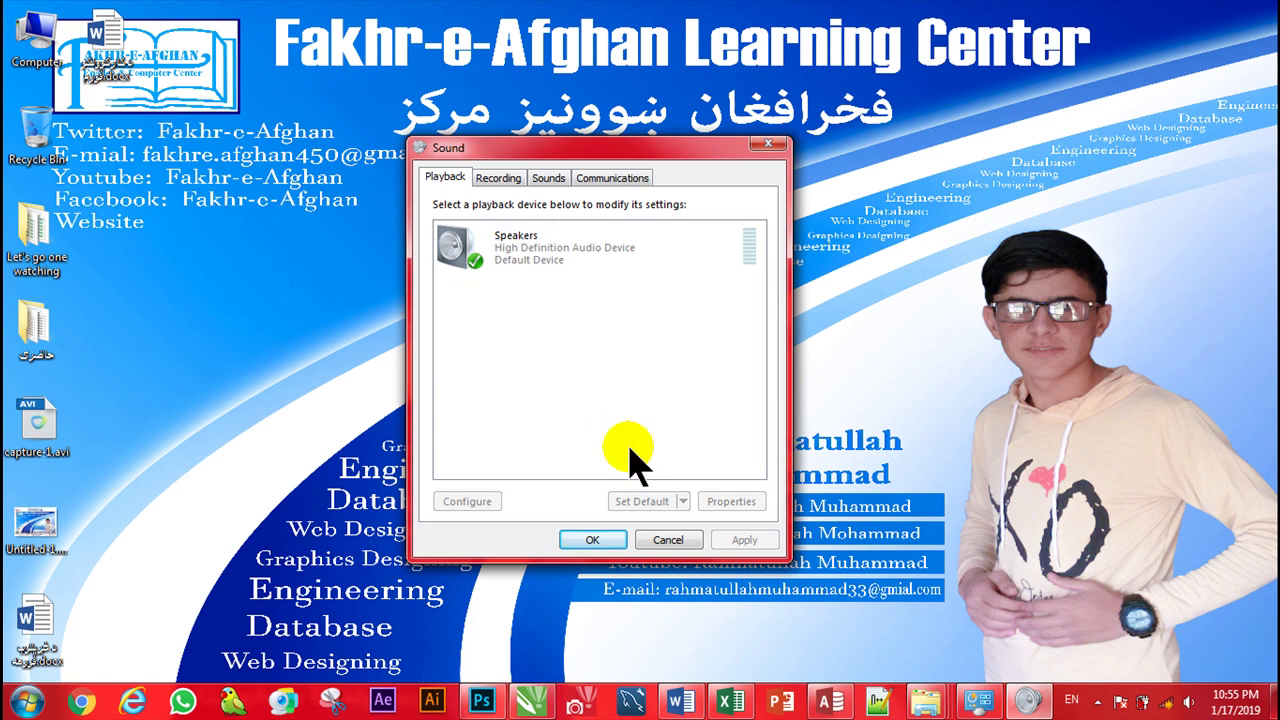
right_click(579, 337)
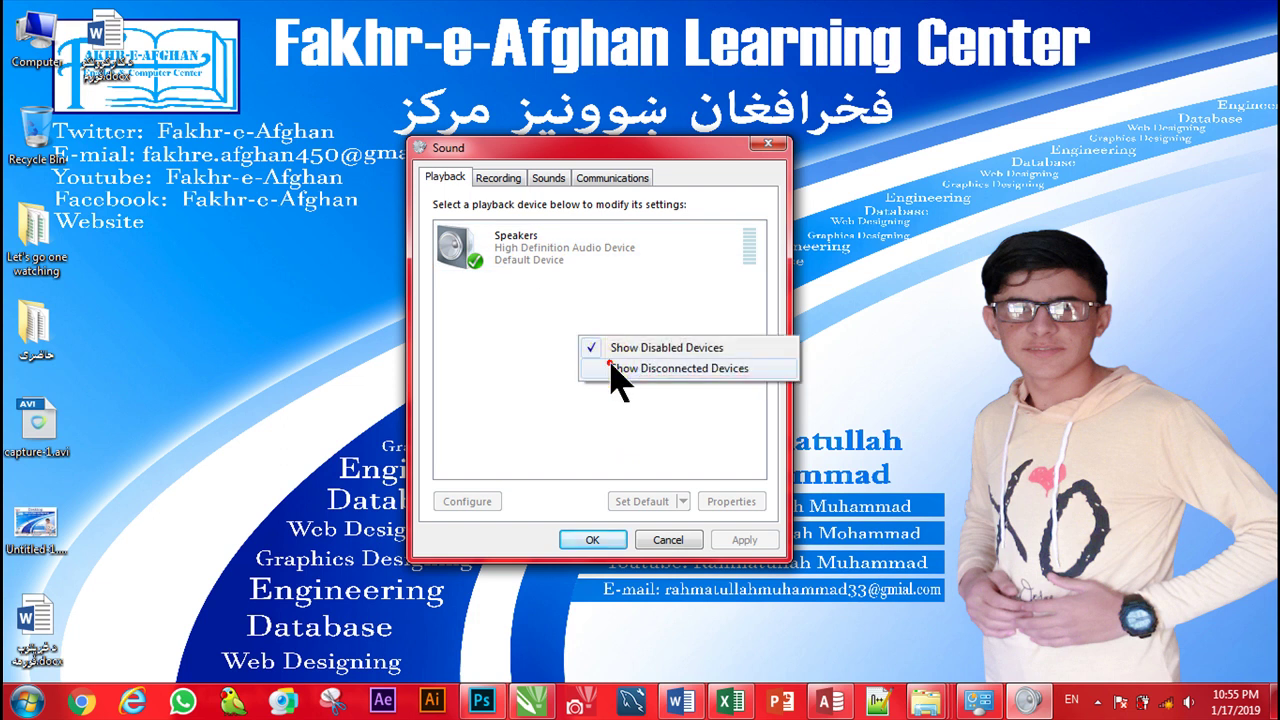
left_click(612, 367)
View the Software MIDI Synthesizer information from the default Speakers device and close it.
right_click(556, 341)
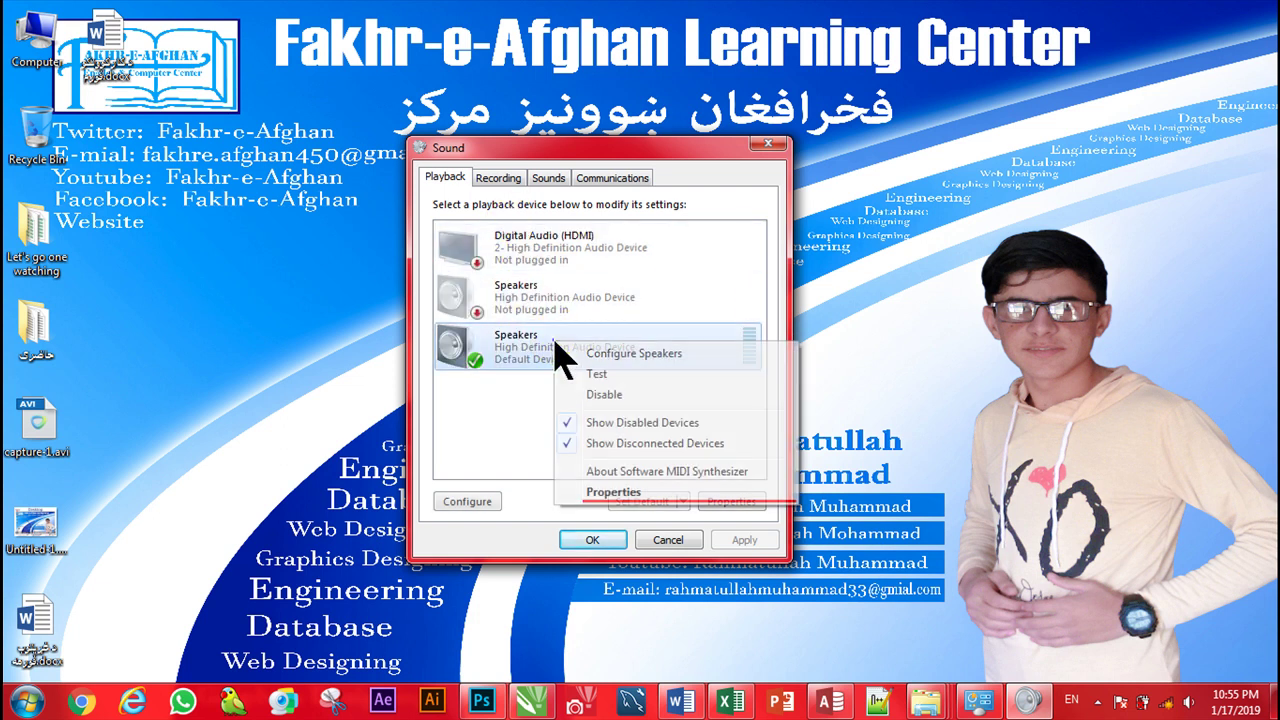
left_click(622, 472)
left_click_drag(560, 177, 692, 207)
left_click(717, 425)
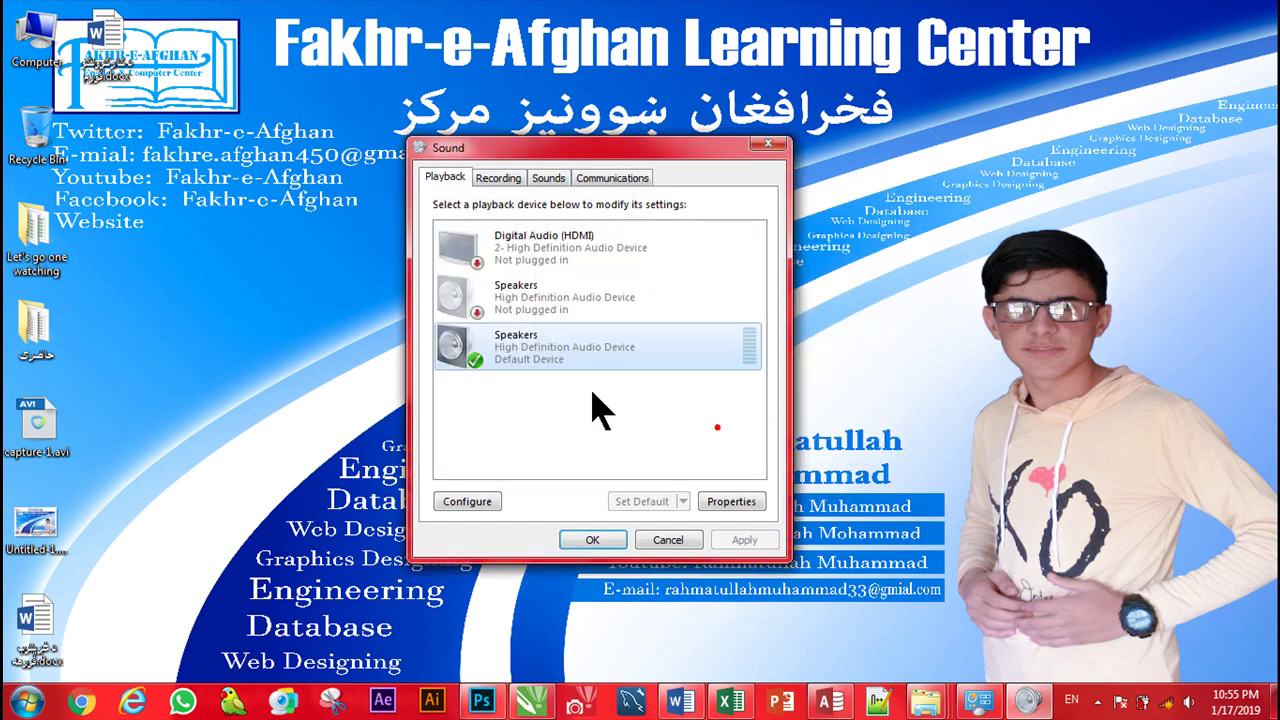
Rename the default Speakers playback device to Fakhr-e-Afghan in its properties and apply the change.
right_click(533, 345)
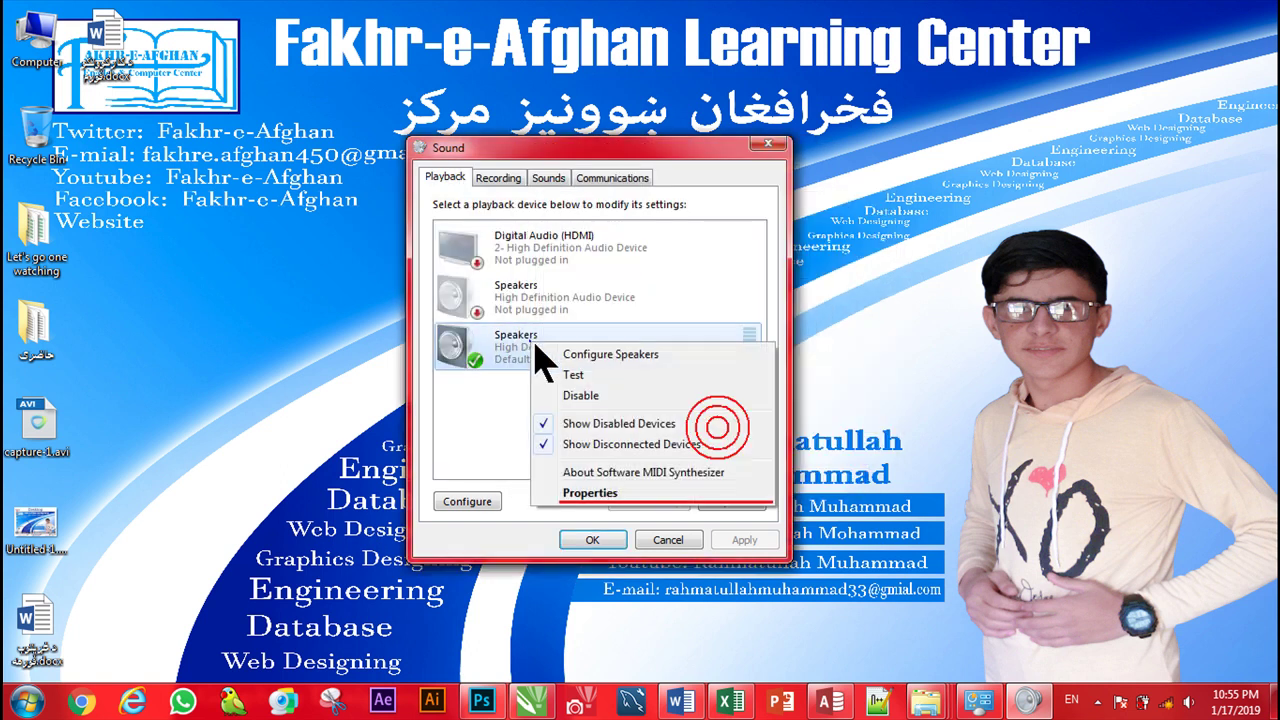
left_click(609, 495)
left_click_drag(578, 222, 836, 105)
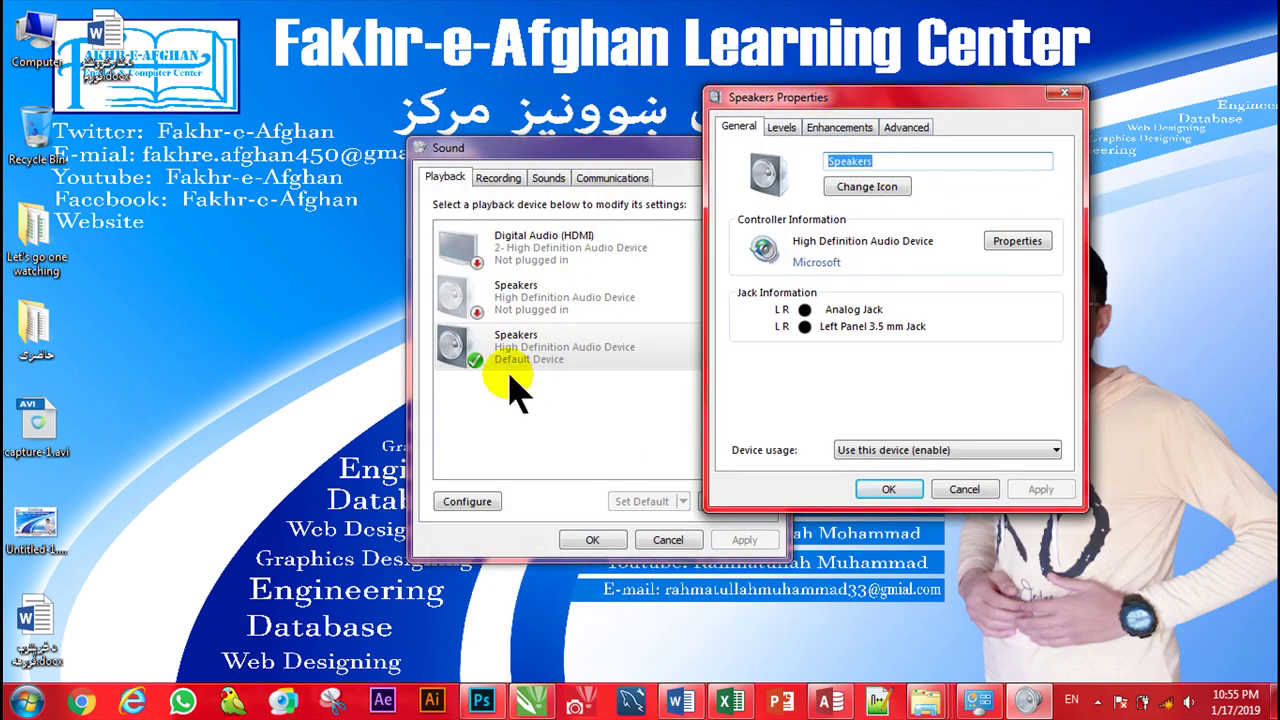
type("Fakhr-e-Afghan")
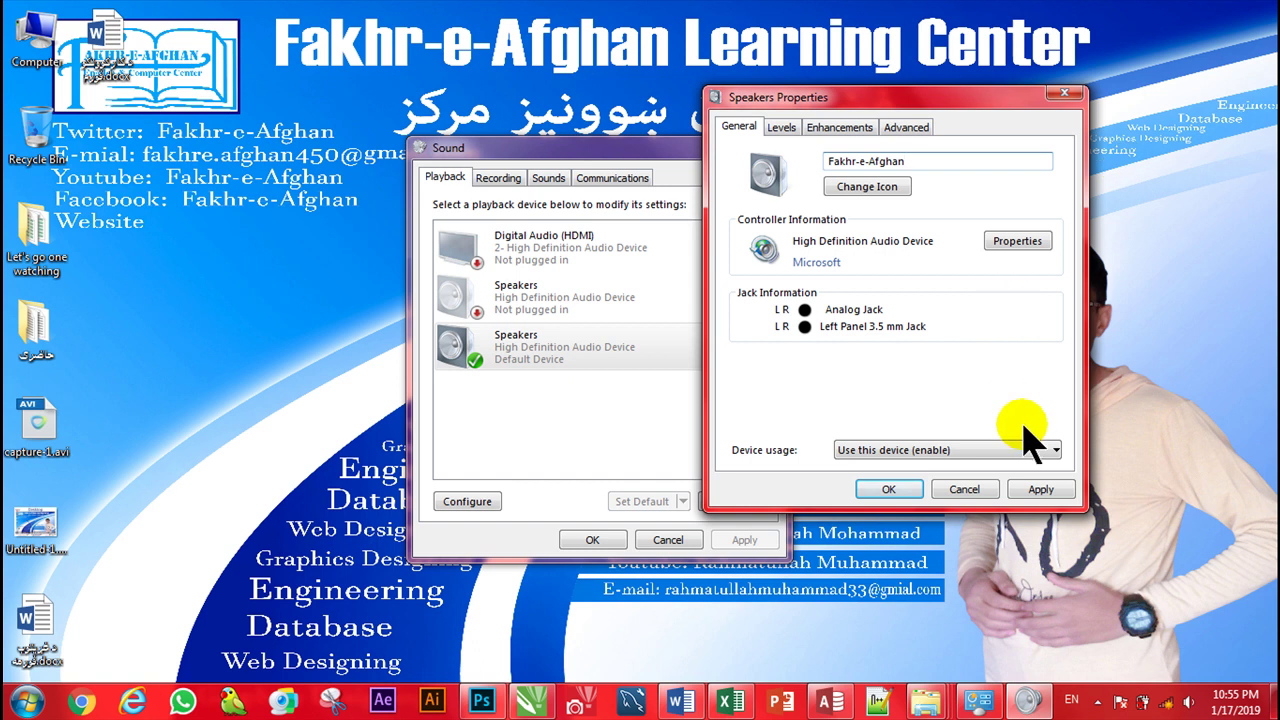
left_click(1040, 489)
left_click(870, 490)
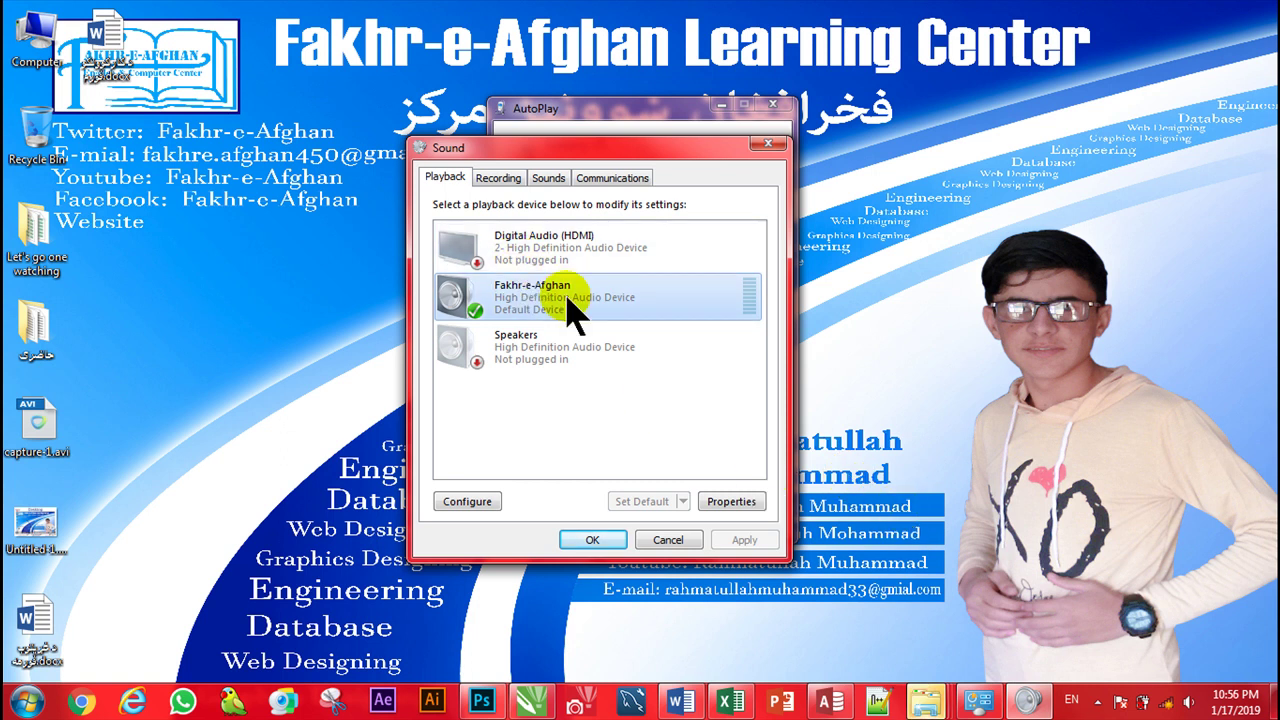
Change the Fakhr-e-Afghan playback device's icon to the headphones at the end of the first icon row.
left_click(735, 503)
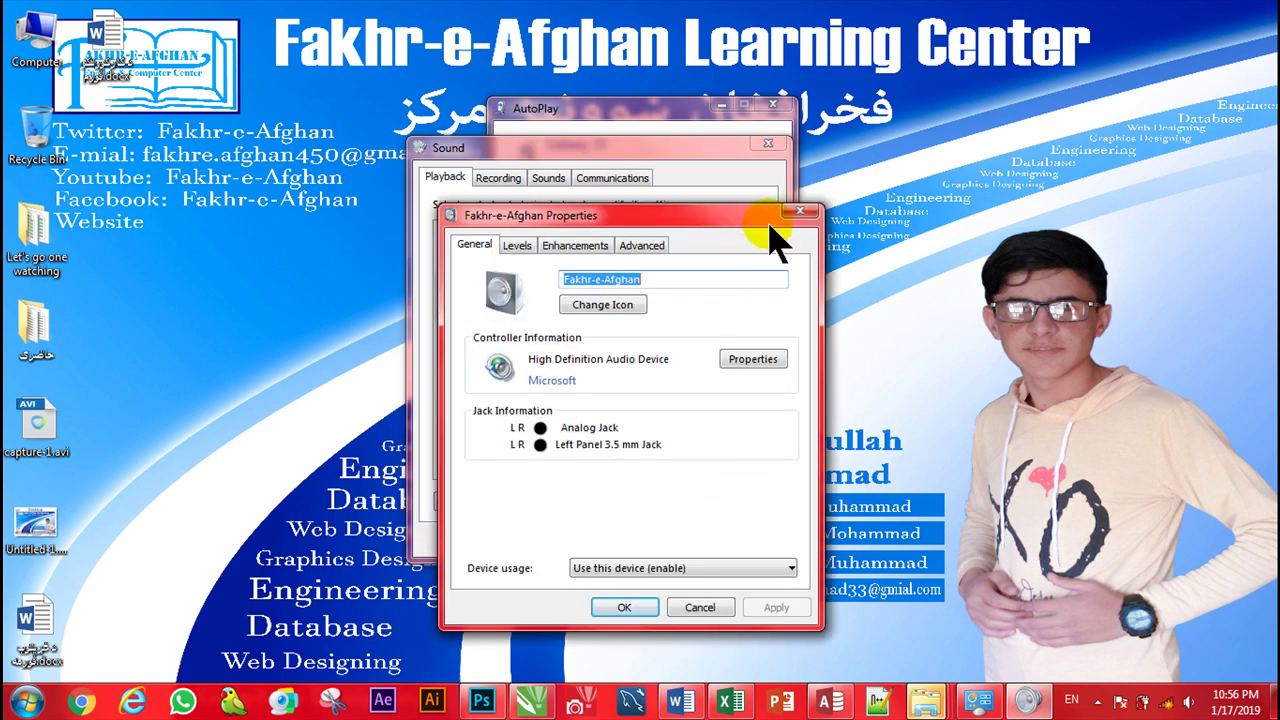
left_click(798, 212)
right_click(598, 300)
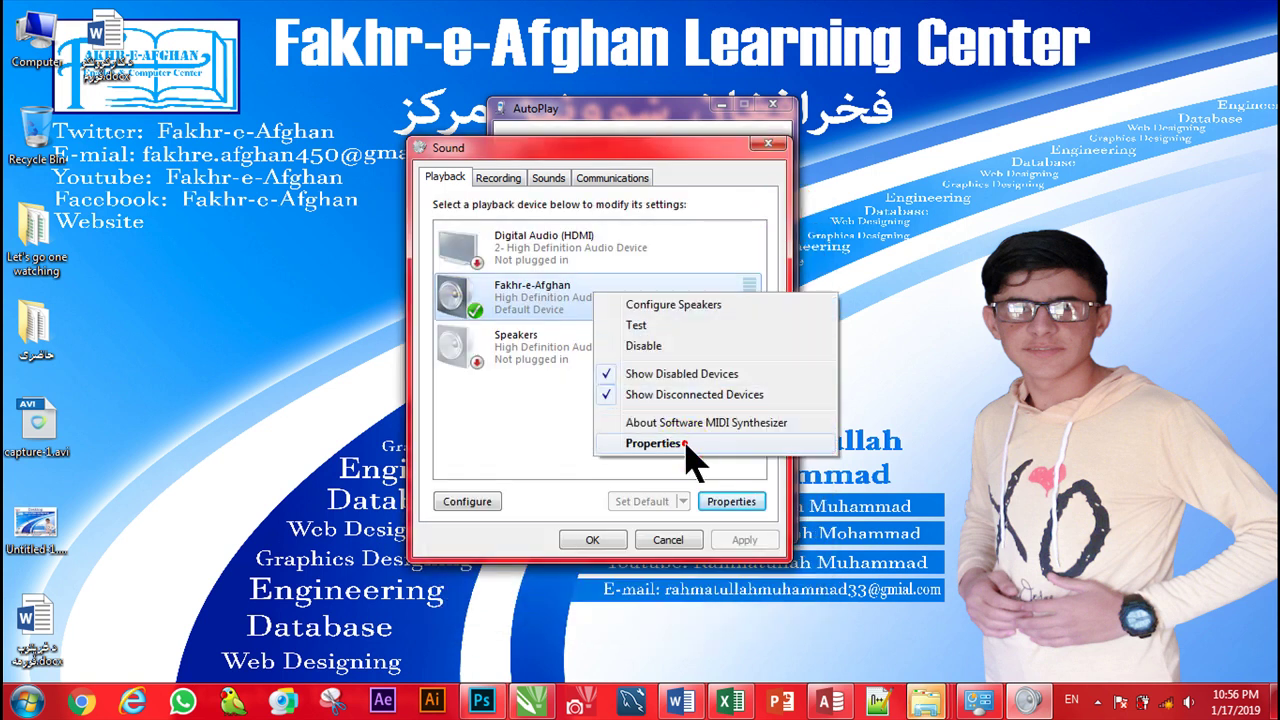
left_click(690, 442)
left_click(607, 301)
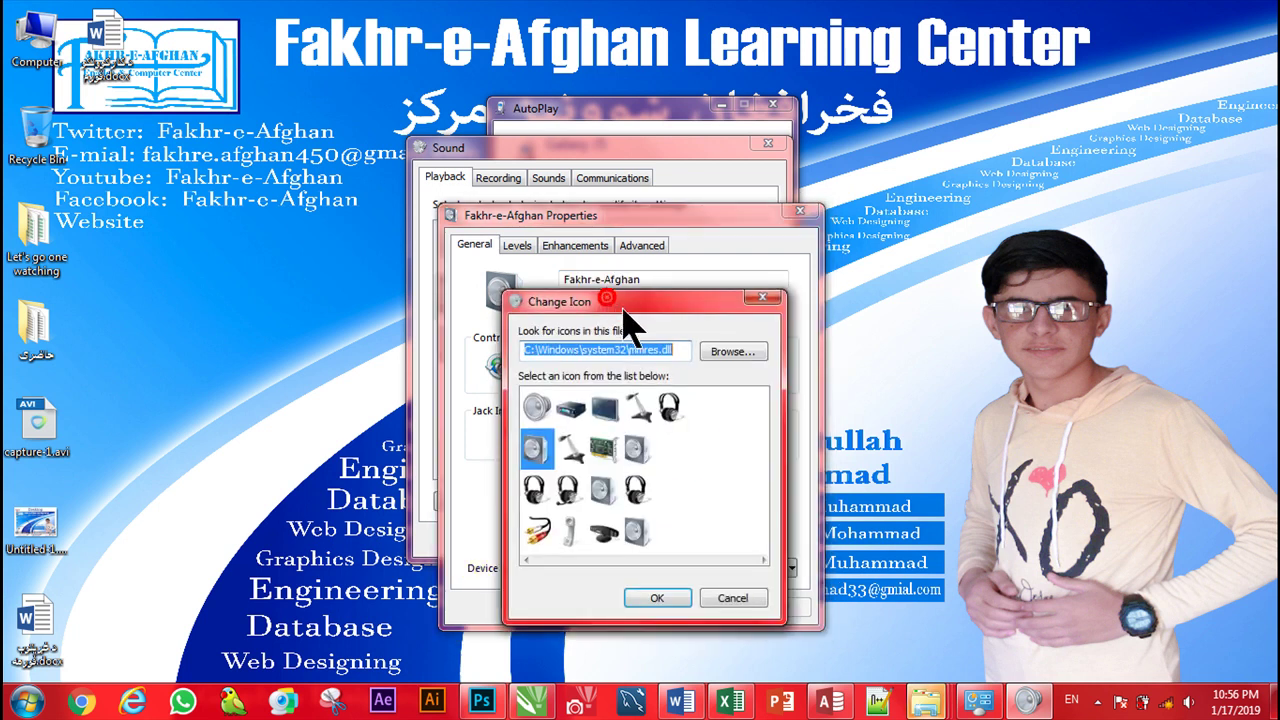
left_click_drag(657, 292, 655, 226)
left_click(660, 340)
left_click(625, 422)
left_click(625, 463)
left_click(528, 463)
left_click(524, 380)
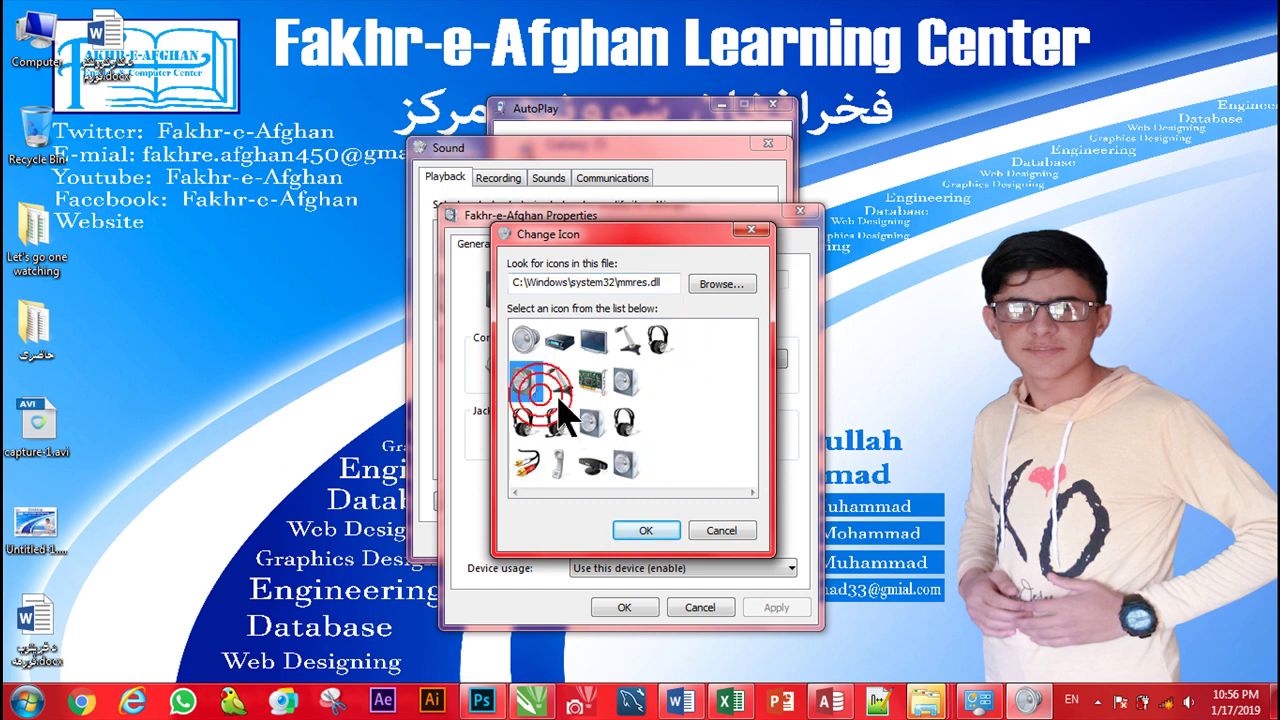
left_click(660, 340)
left_click(645, 530)
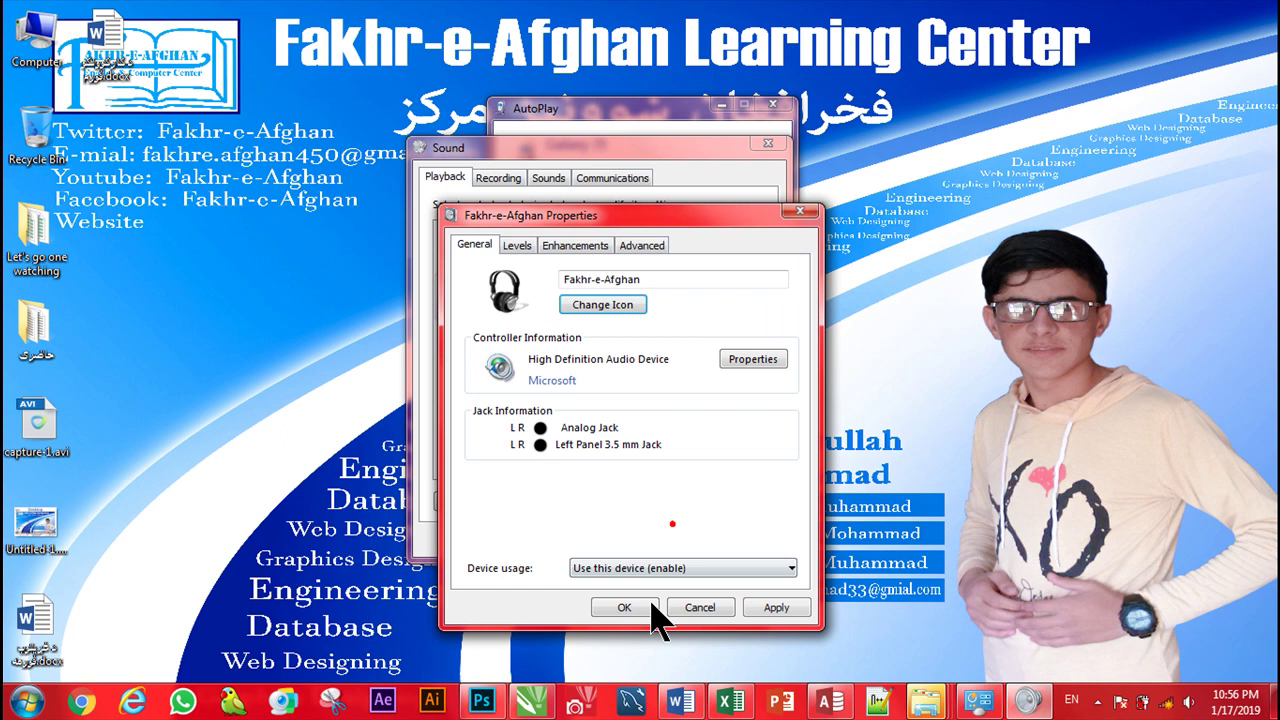
left_click(651, 604)
Open the properties of the Fakhr-e-Afghan playback device again.
right_click(576, 268)
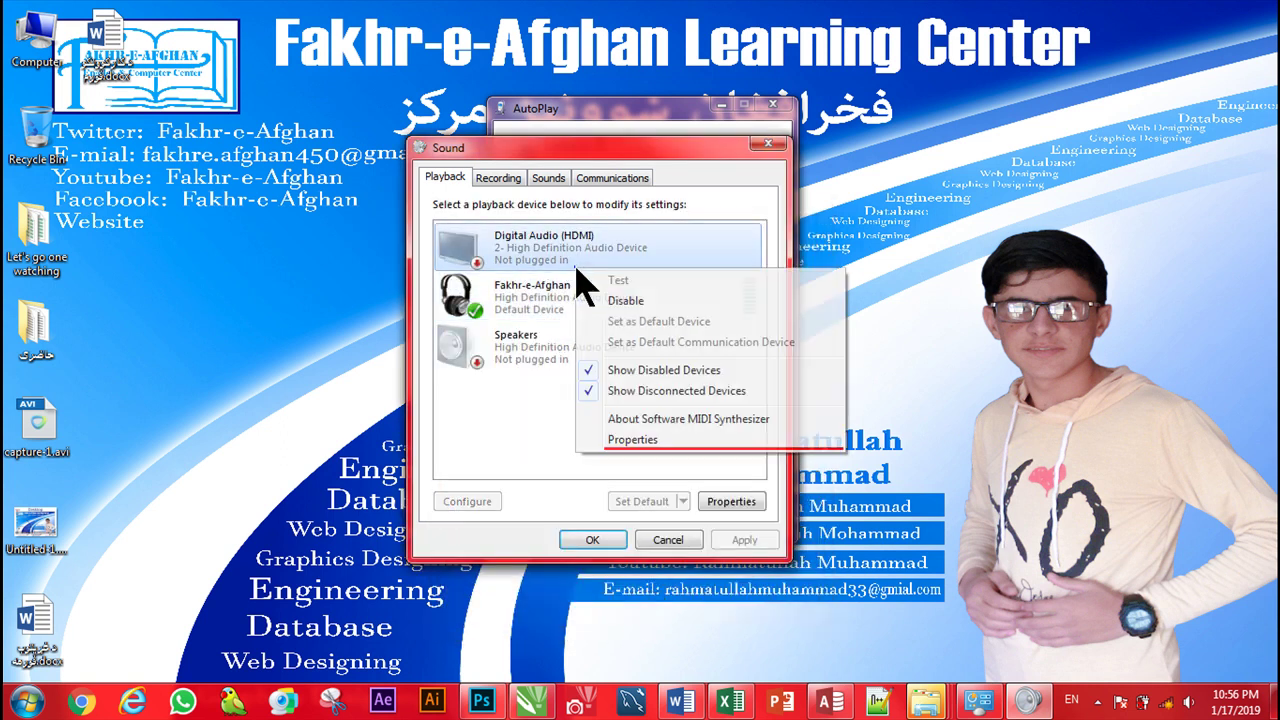
right_click(508, 367)
left_click(446, 392)
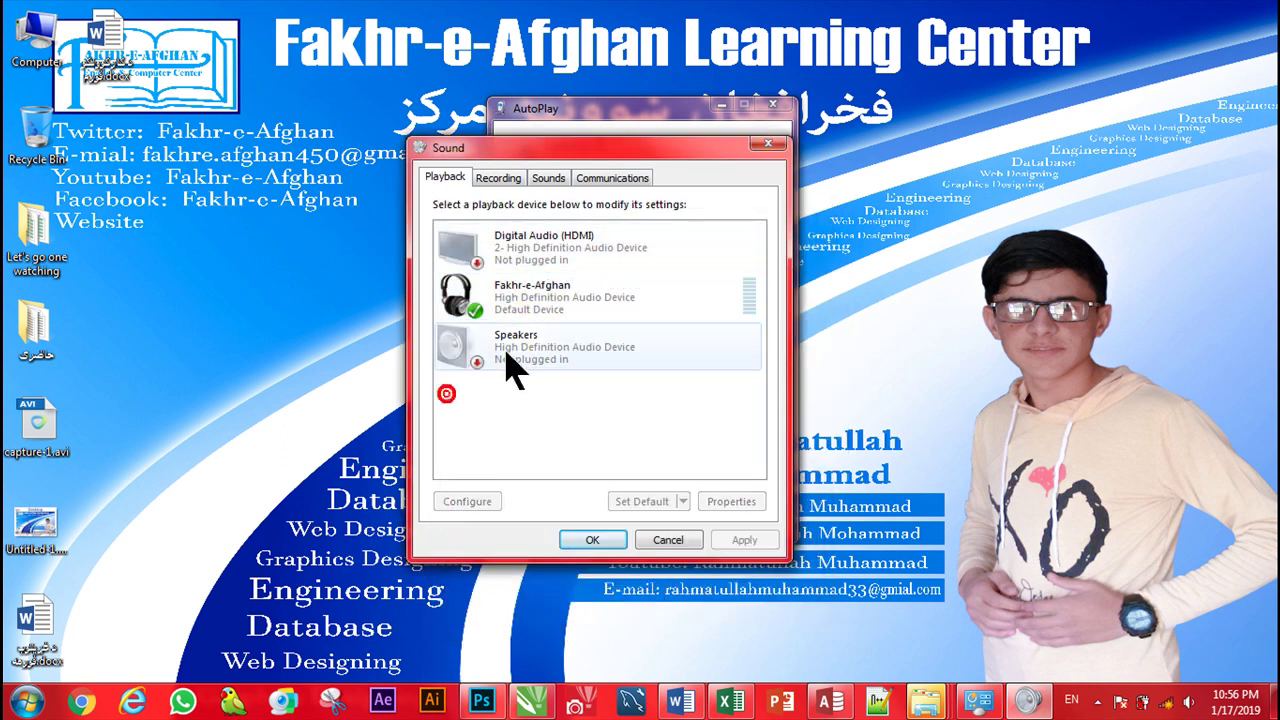
right_click(565, 292)
left_click(651, 434)
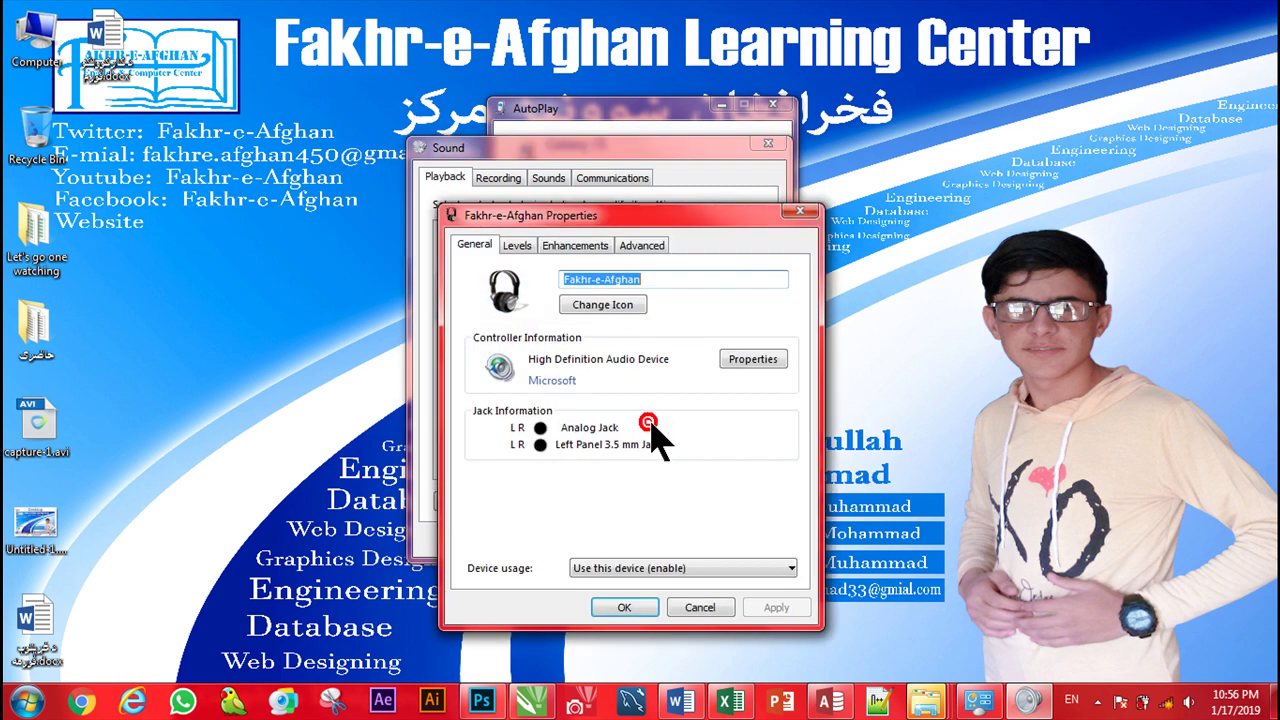
left_click(659, 280)
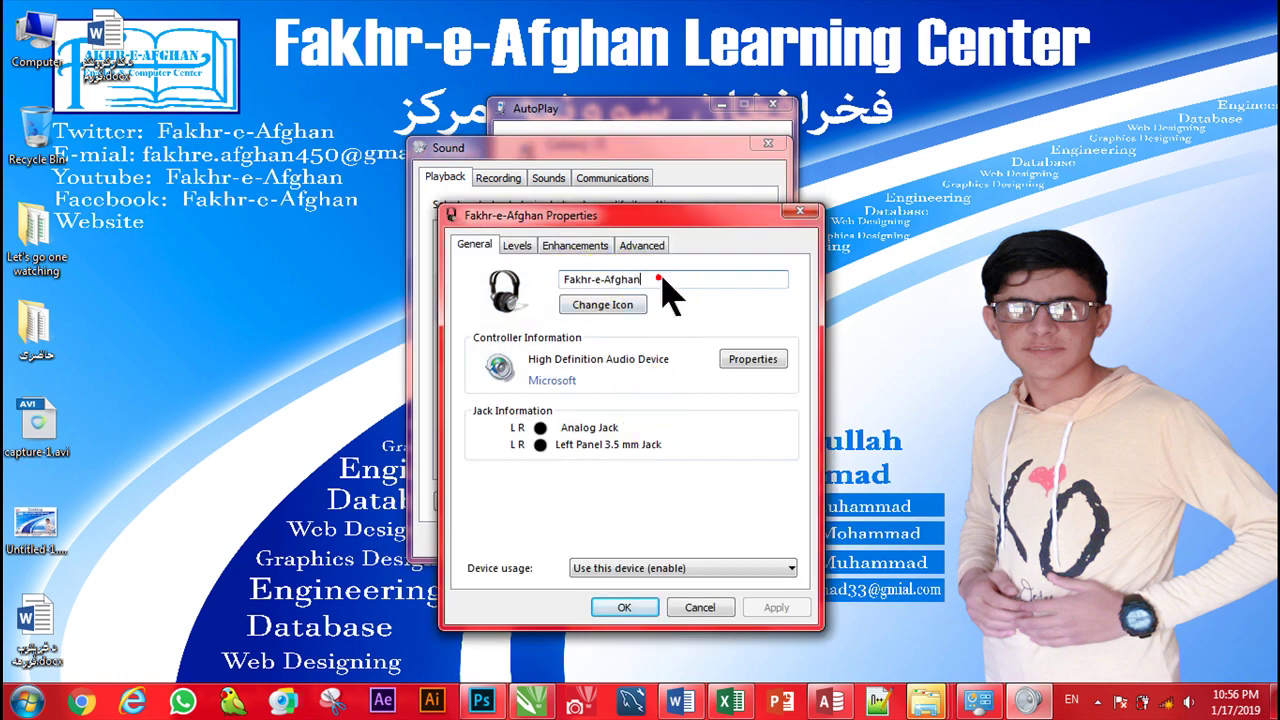
Adjust the device's Speakers/Headphone level, also through the system volume control, and leave it at 58.
left_click(517, 245)
left_click_drag(520, 303, 548, 350)
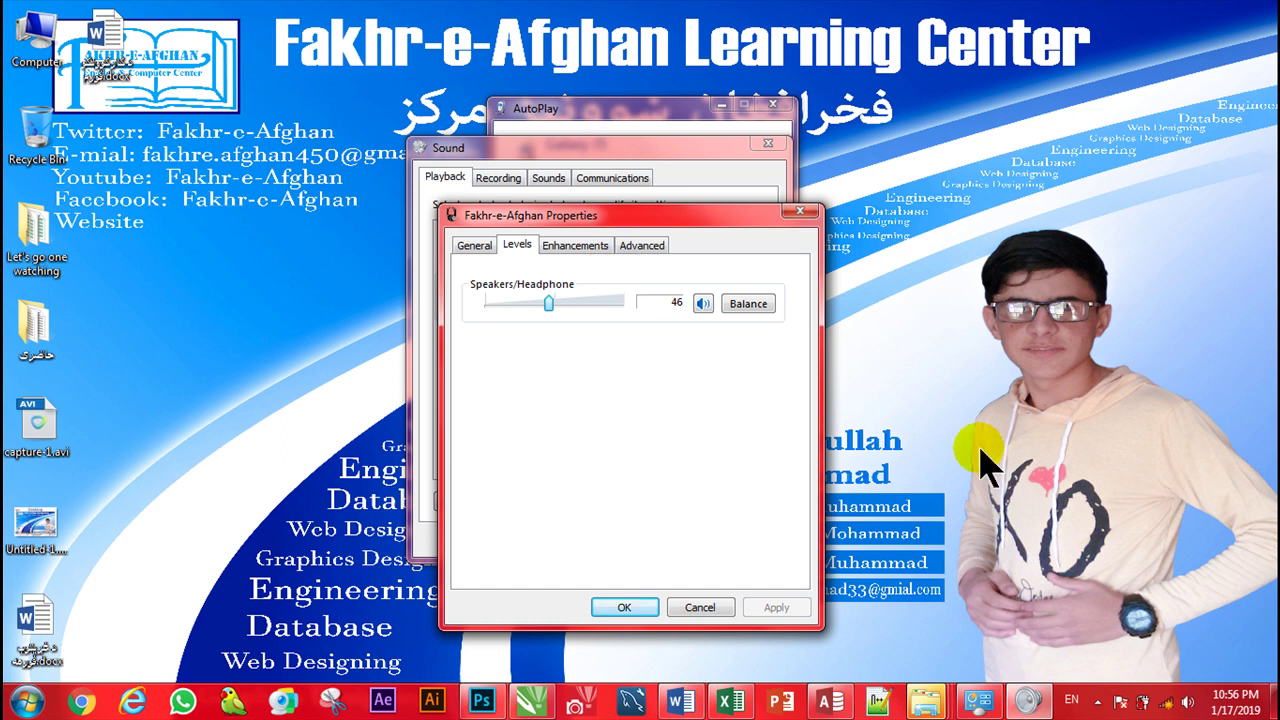
left_click(1188, 702)
mouse_move(1187, 520)
left_mouse_down()
mouse_move(1200, 529)
mouse_move(1180, 414)
mouse_move(1122, 635)
mouse_move(1140, 487)
mouse_move(1155, 532)
mouse_move(1150, 501)
mouse_move(1166, 518)
mouse_move(1194, 460)
mouse_move(1197, 508)
mouse_move(1194, 497)
left_mouse_up()
mouse_move(574, 302)
left_mouse_down()
mouse_move(621, 303)
mouse_move(566, 303)
left_mouse_up()
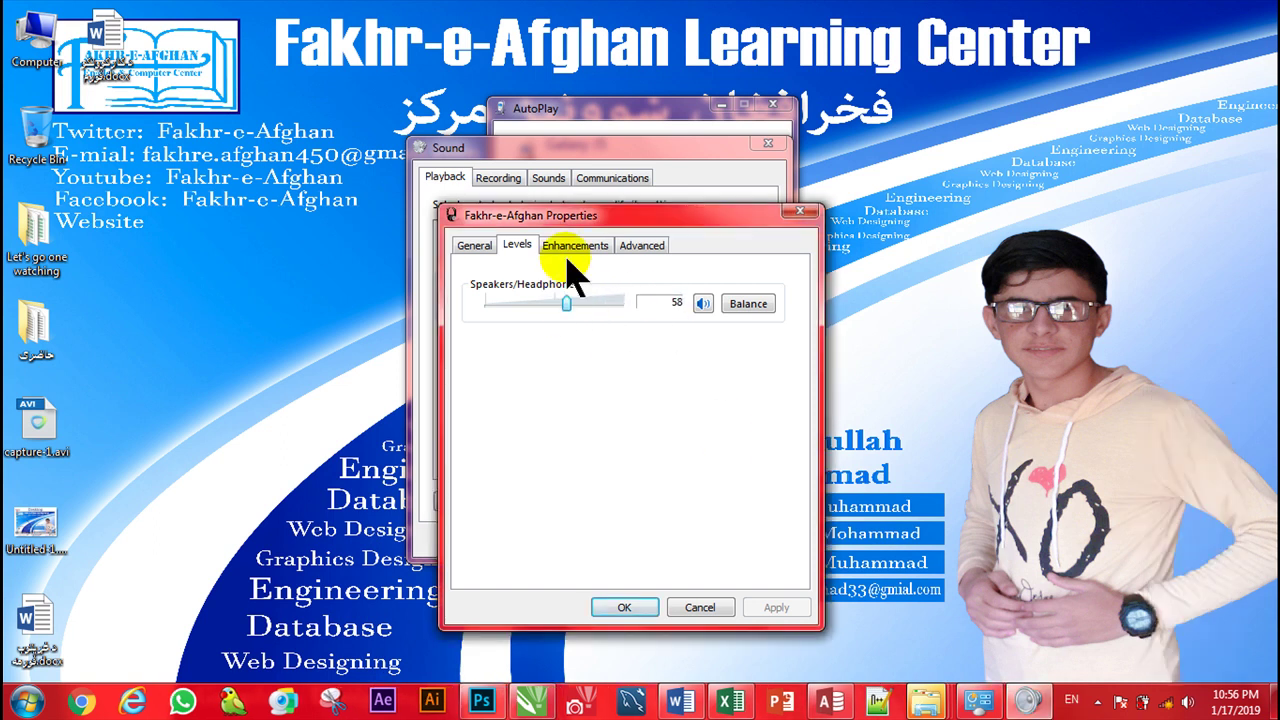
Enable the Bass Boost, Virtual Surround and Loudness Equalization enhancements and preview the sound.
left_click(578, 247)
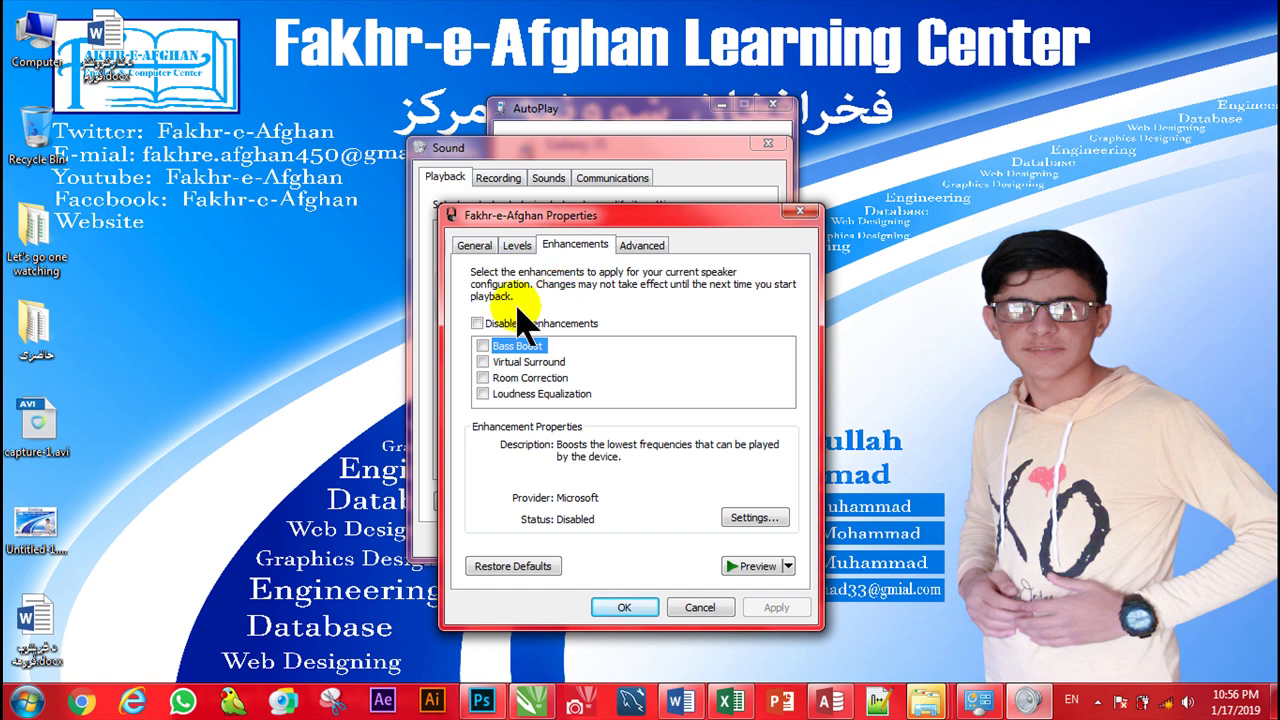
left_click(485, 346)
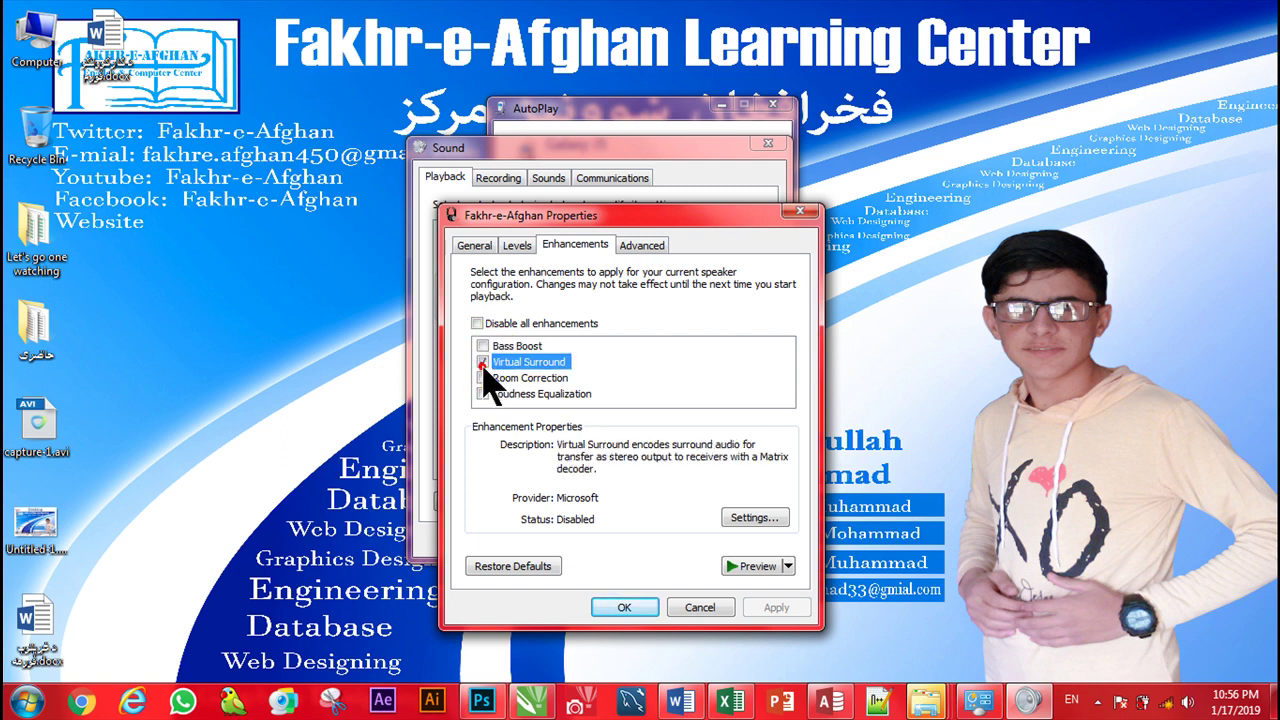
left_click(483, 362)
left_click(484, 394)
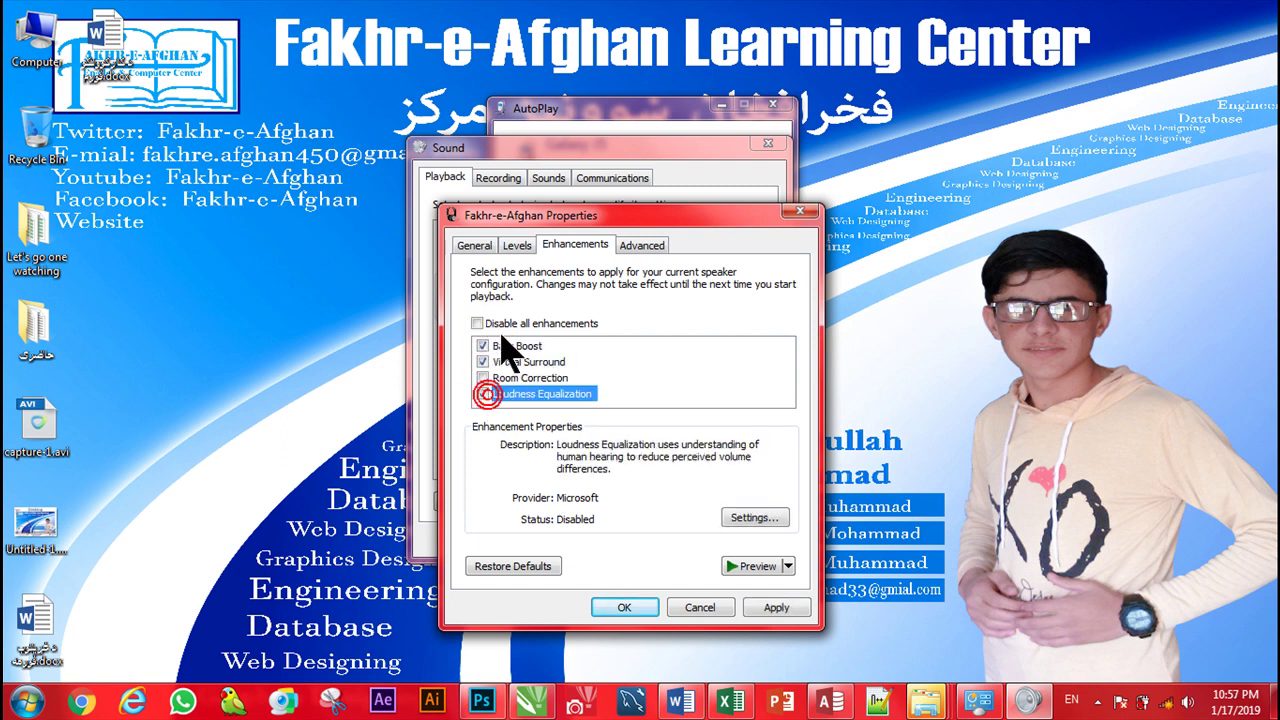
left_click(763, 574)
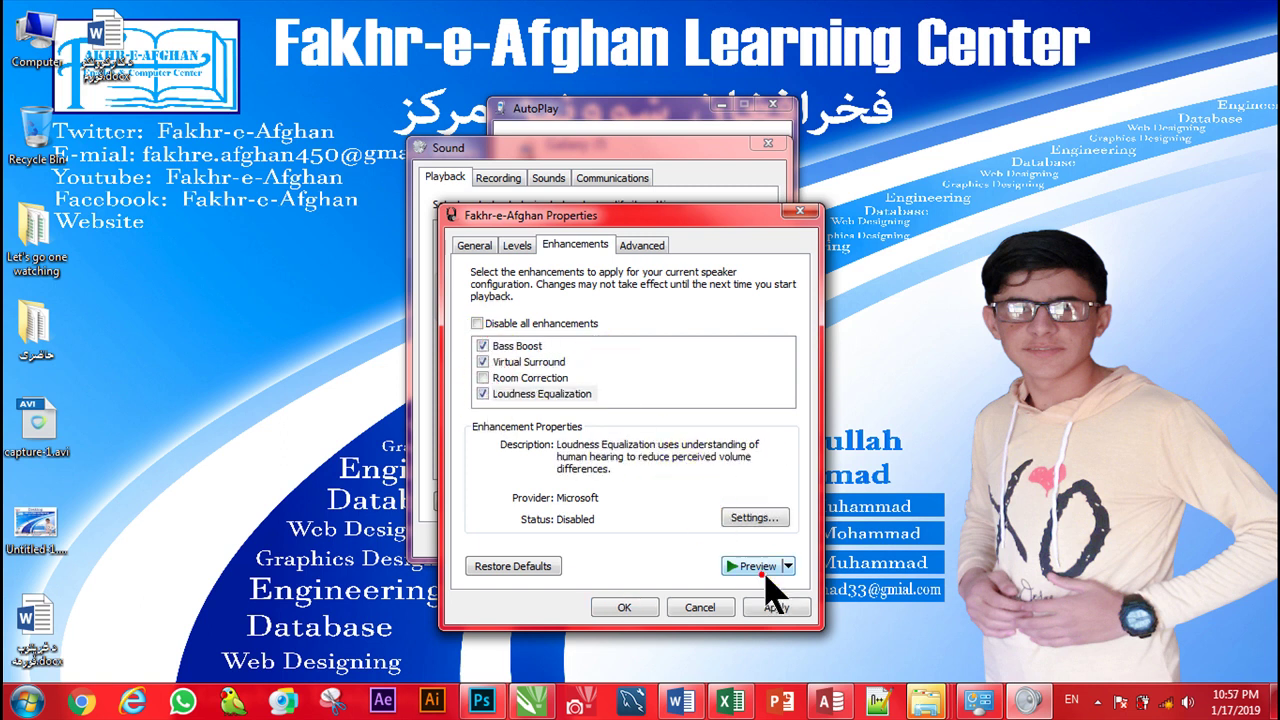
Disable all enhancements, preview the sound, and restore the default enhancement settings.
left_click(480, 324)
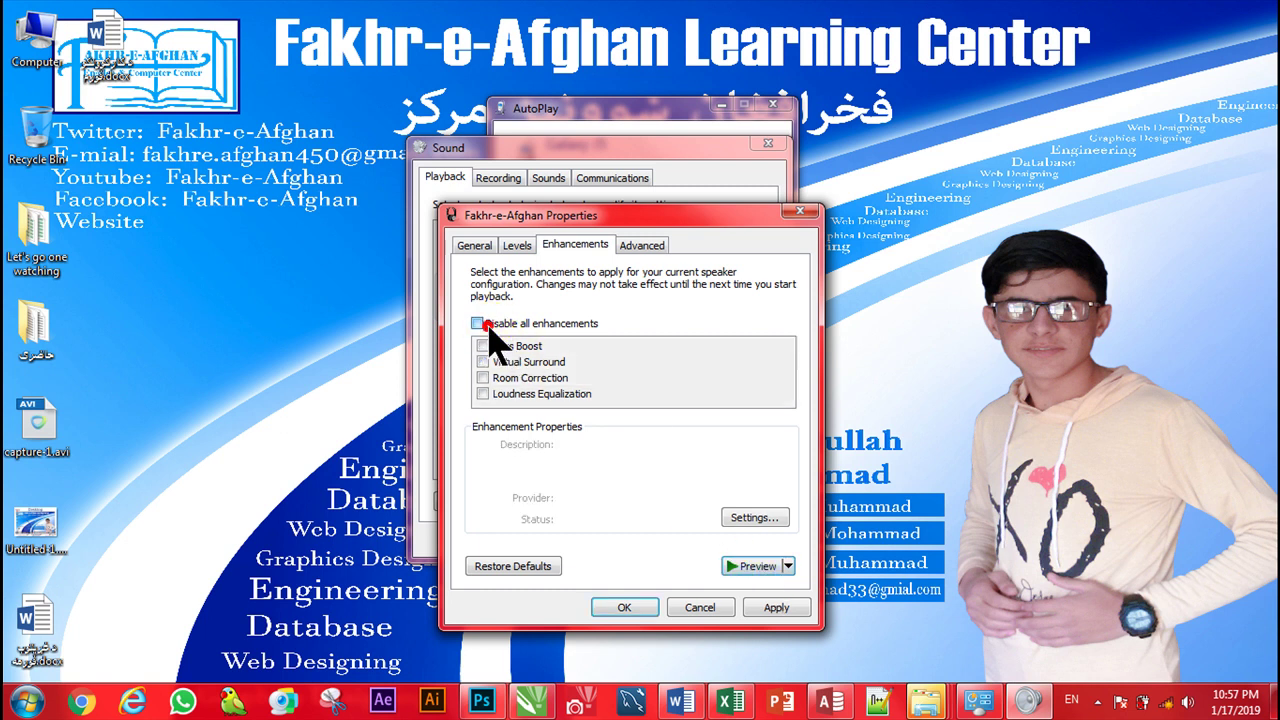
left_click(759, 575)
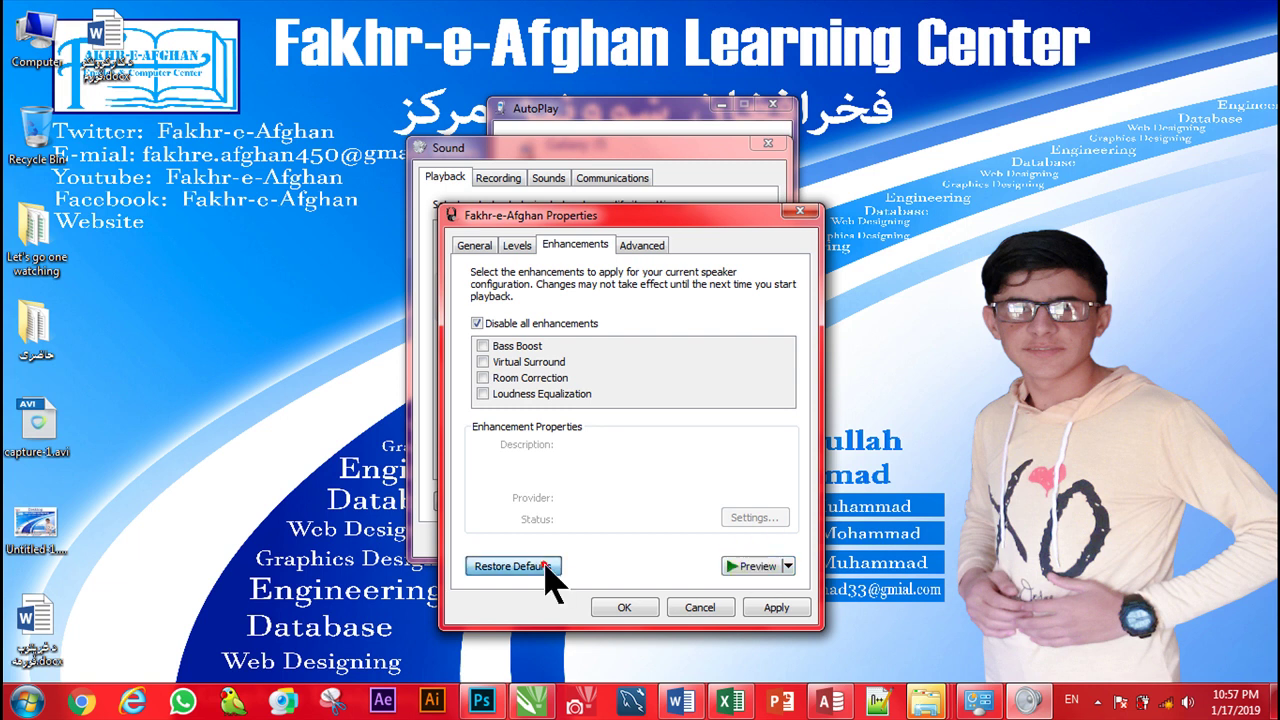
left_click(512, 566)
Enable Bass Boost and Virtual Surround, then restore the default enhancements and apply them.
left_click(490, 348)
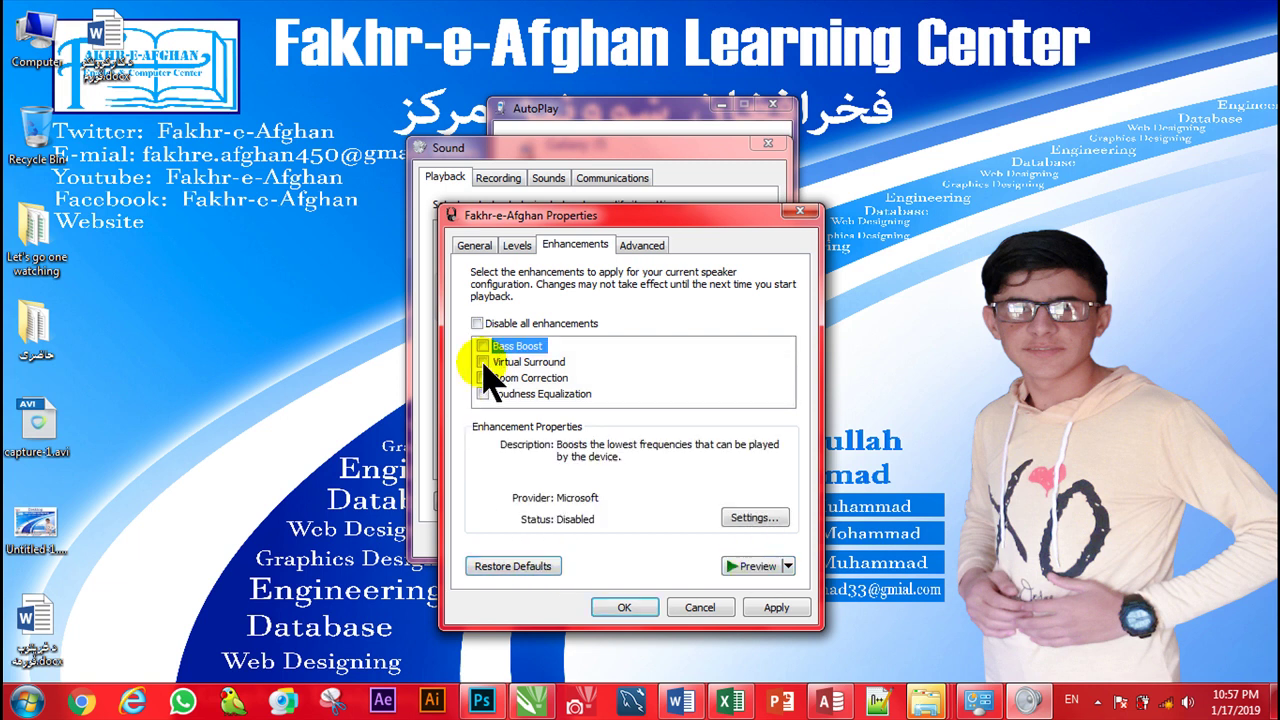
left_click(483, 362)
left_click(483, 346)
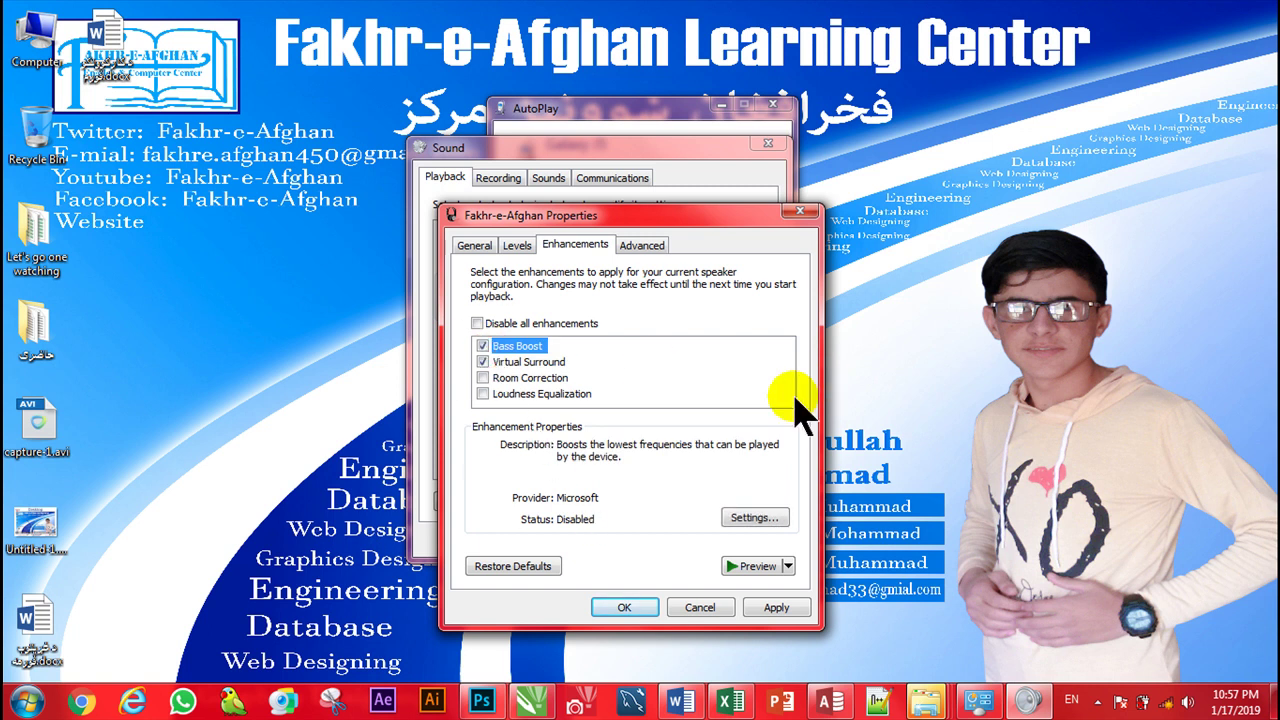
left_click(535, 566)
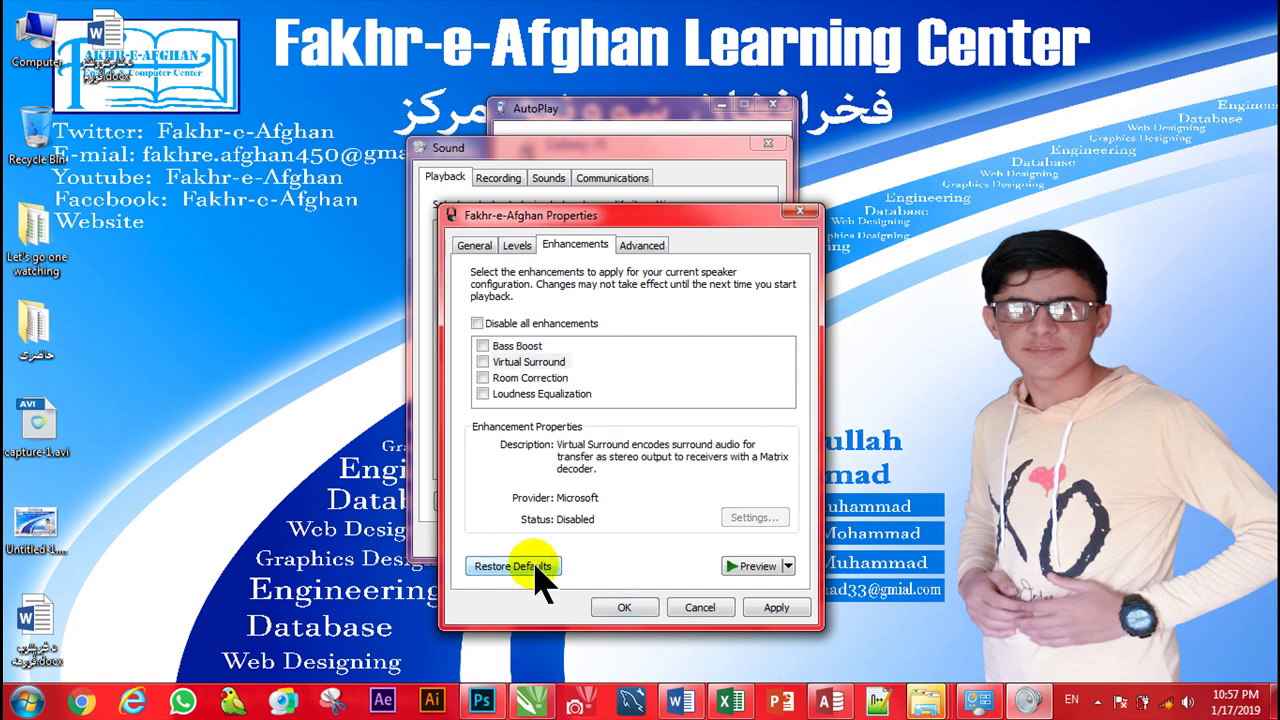
left_click(780, 608)
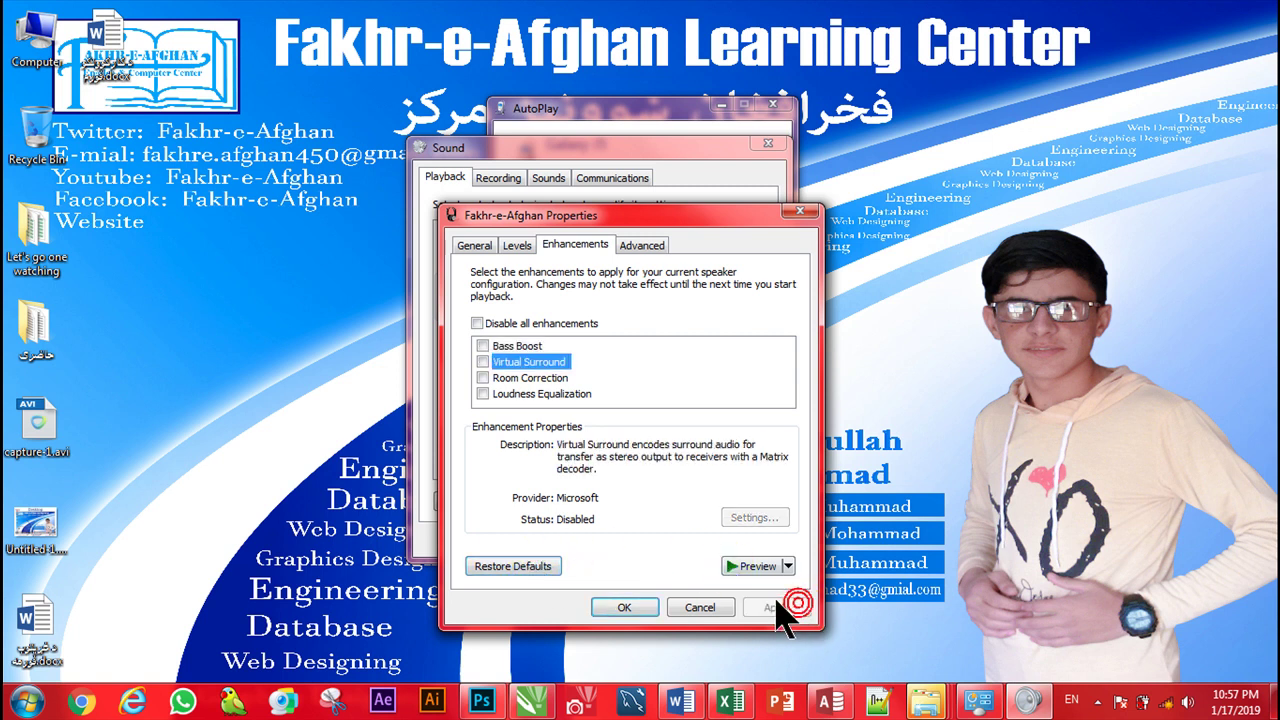
Examine the sample rates and bit depths offered for the device's default format.
left_click(647, 247)
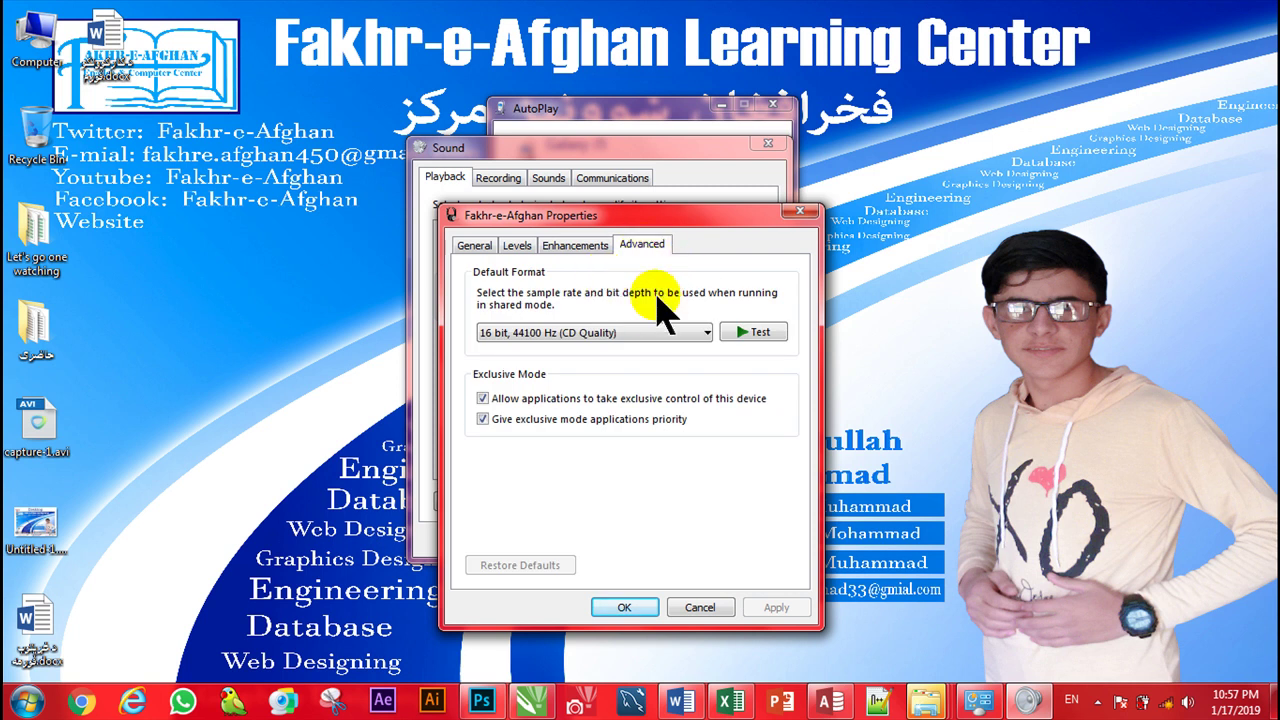
left_click(667, 335)
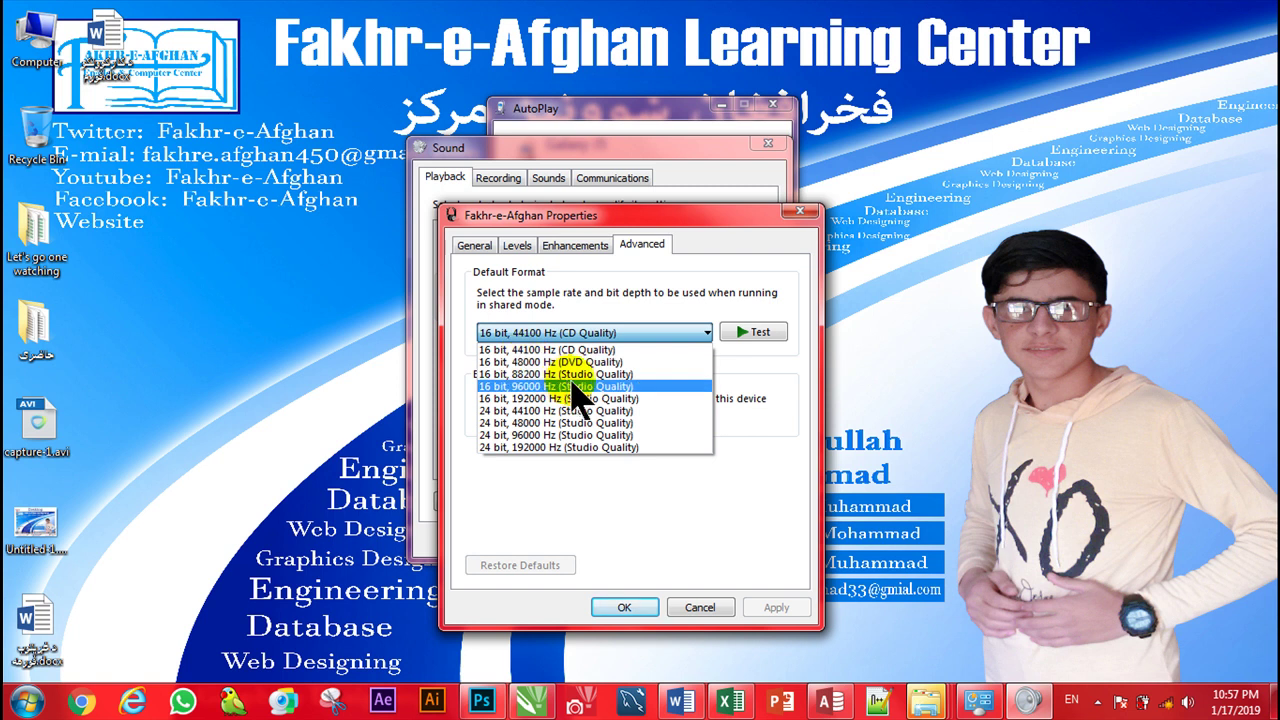
left_click(590, 331)
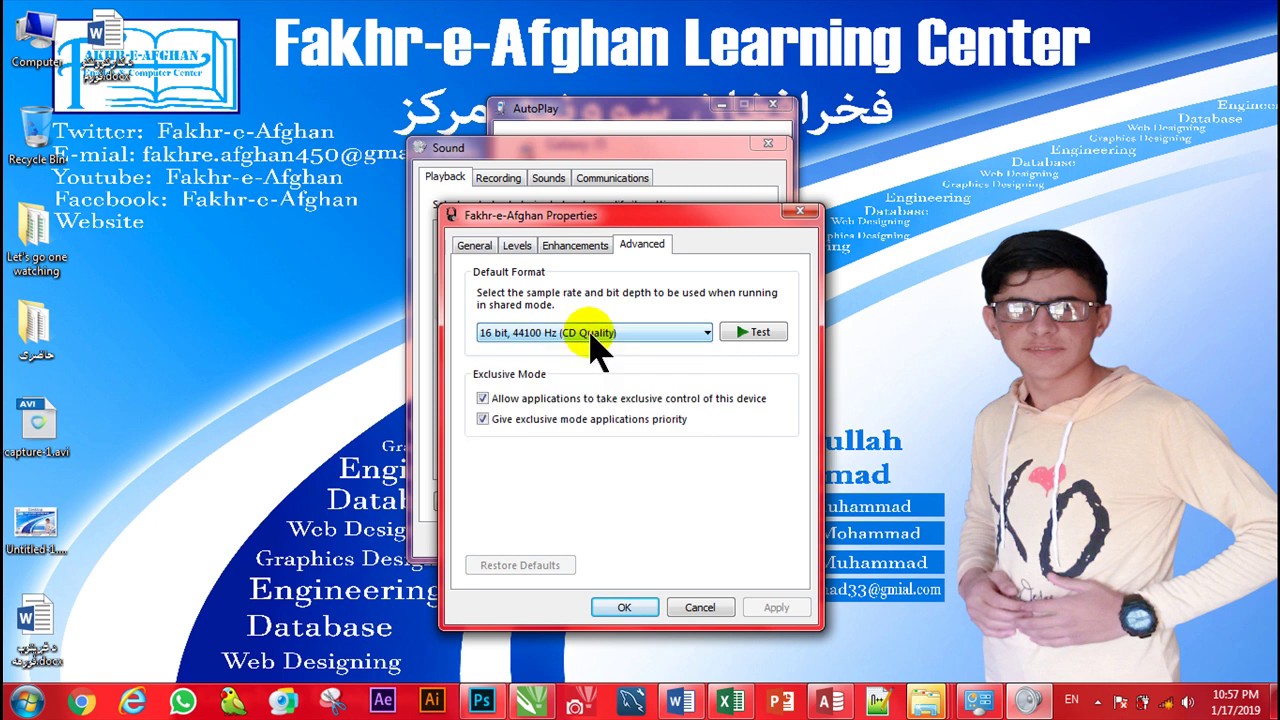
left_click(597, 340)
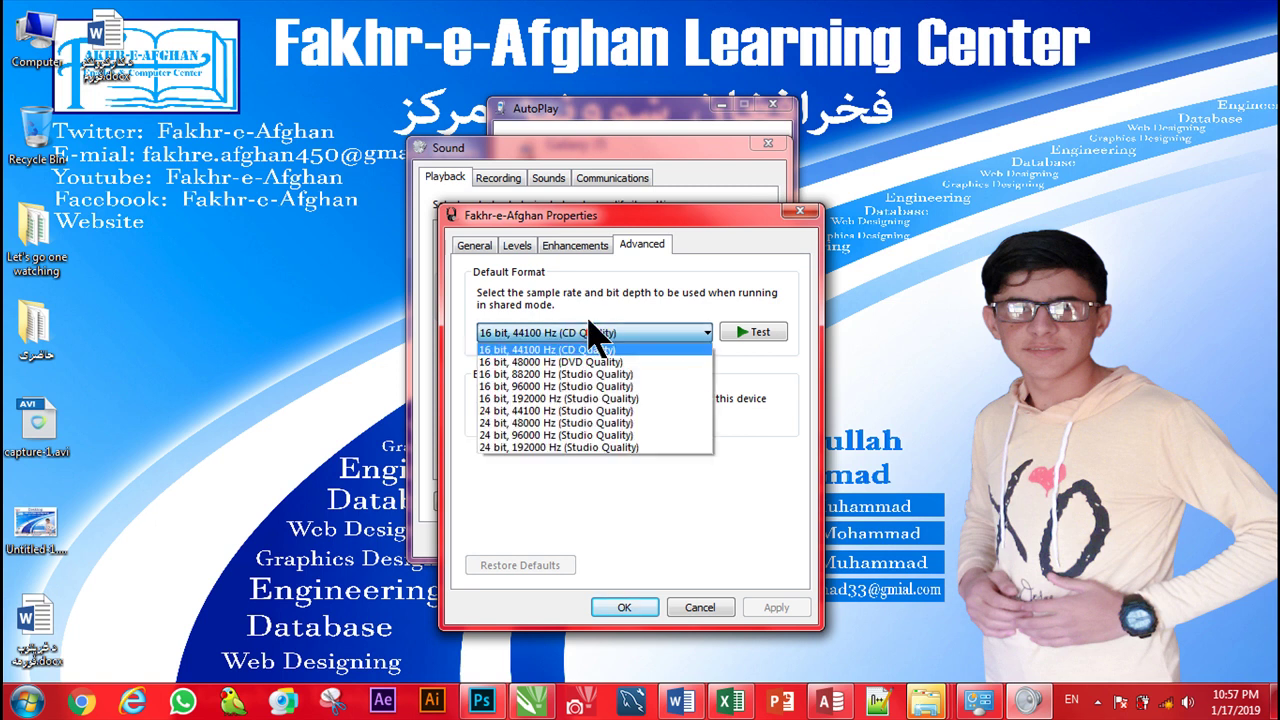
left_click(597, 318)
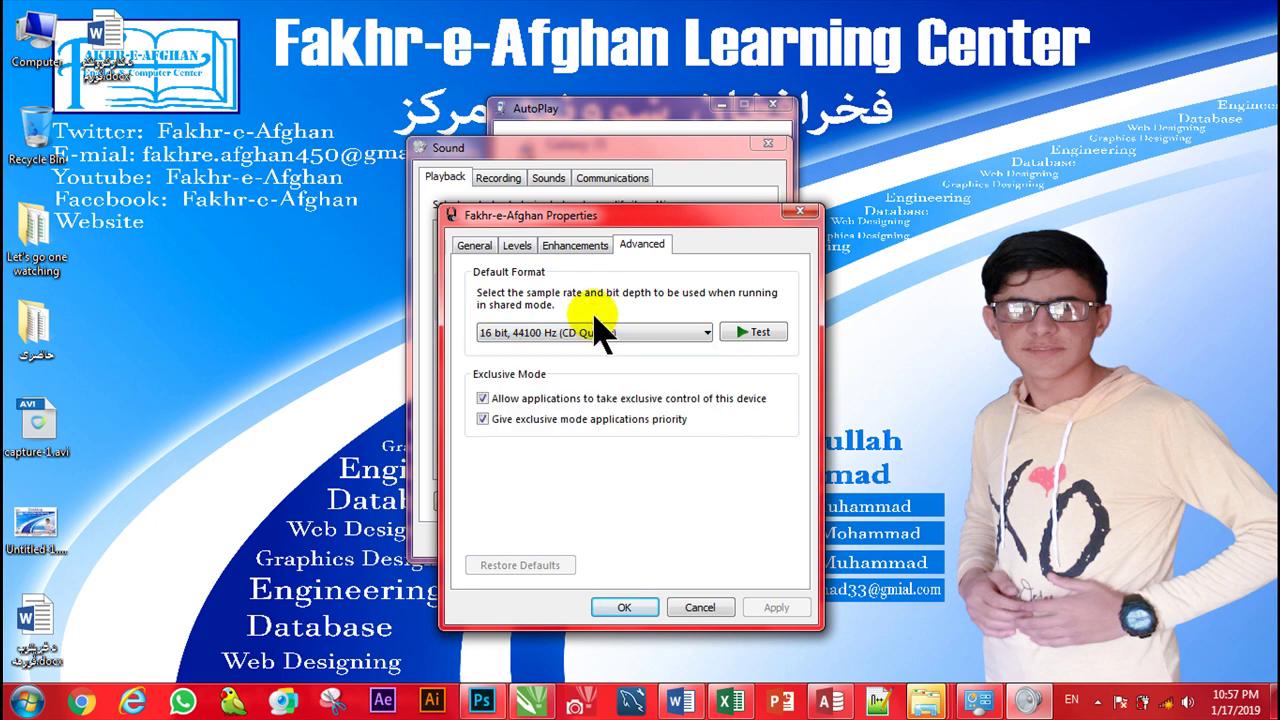
Try 16 bit, 88200 Hz (Studio Quality) as the default format, return to 16 bit, 44100 Hz (CD Quality), and accept the device properties.
left_click(580, 330)
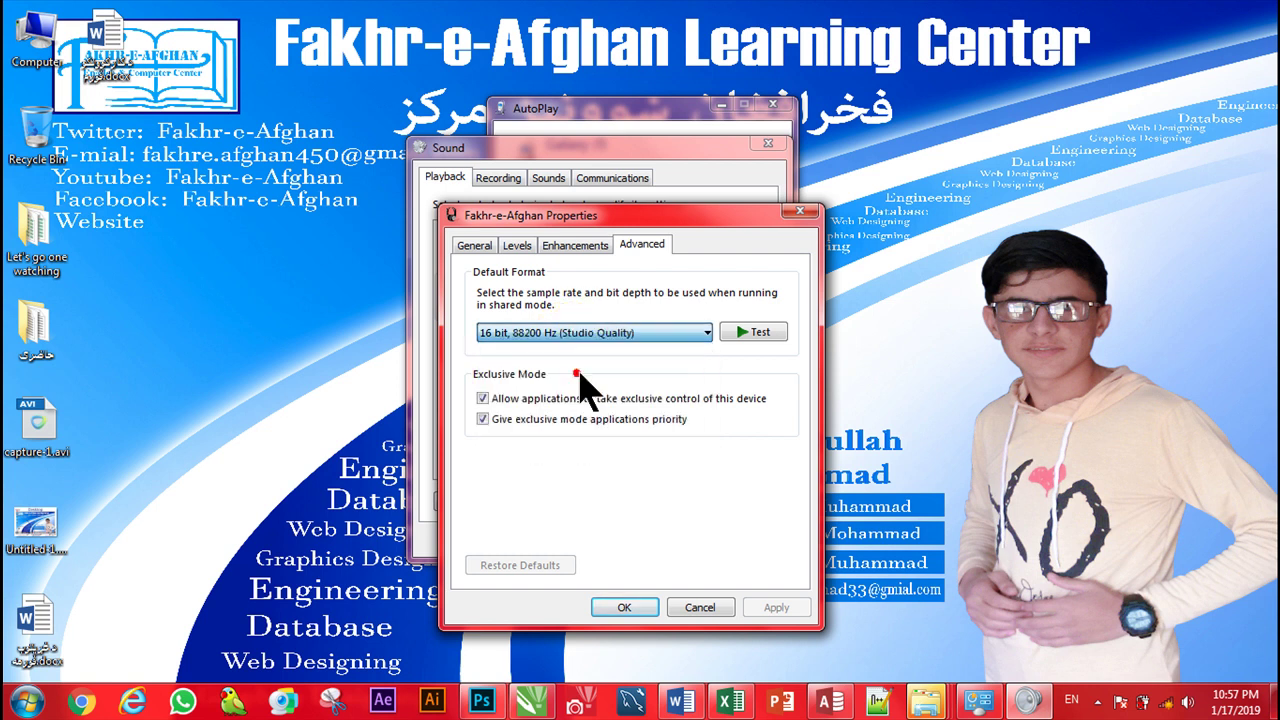
left_click(585, 374)
left_click(613, 334)
left_click(610, 349)
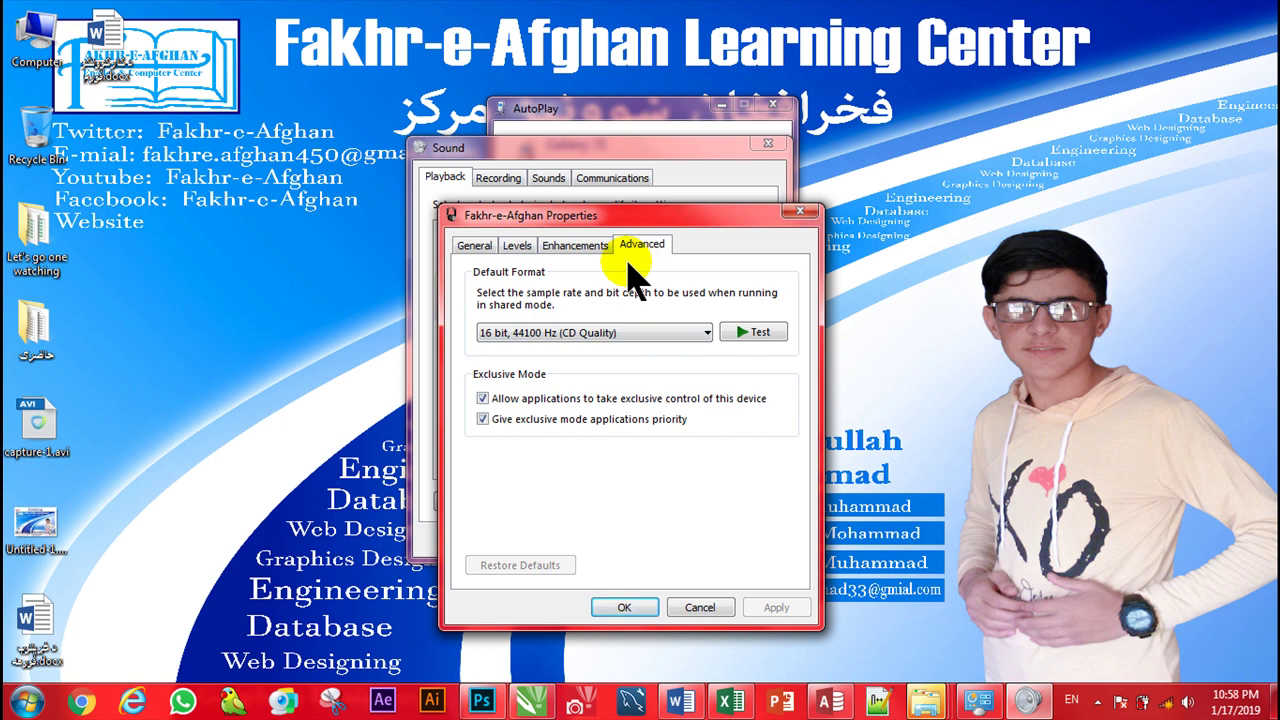
left_click(705, 335)
left_click(543, 380)
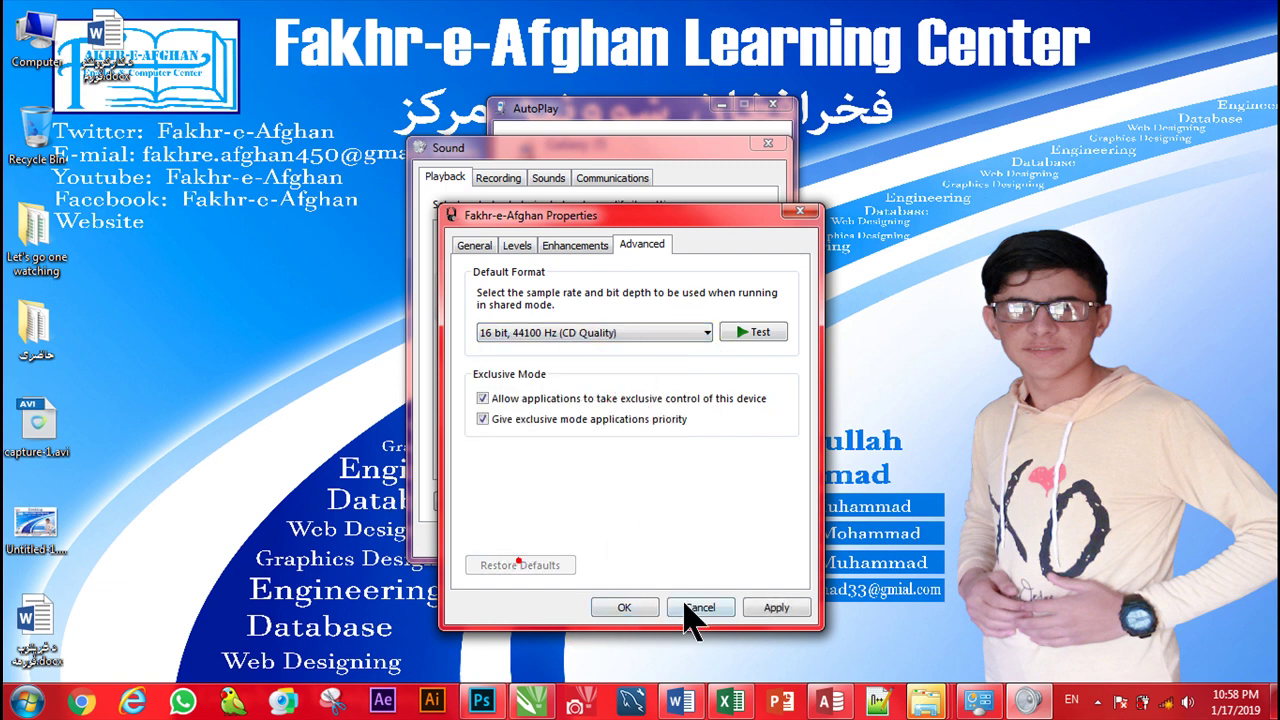
left_click(625, 607)
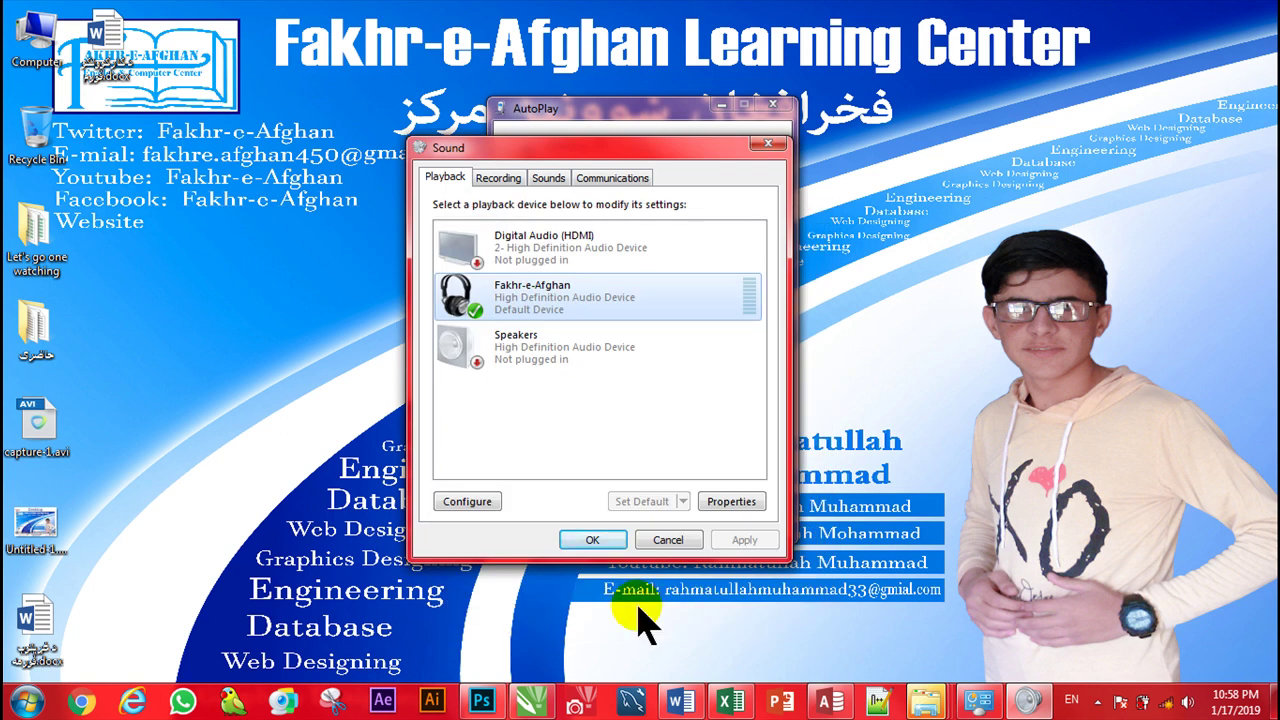
Examine the context options of the Fakhr-e-Afghan headphones and the Digital Audio (HDMI) playback device.
right_click(590, 300)
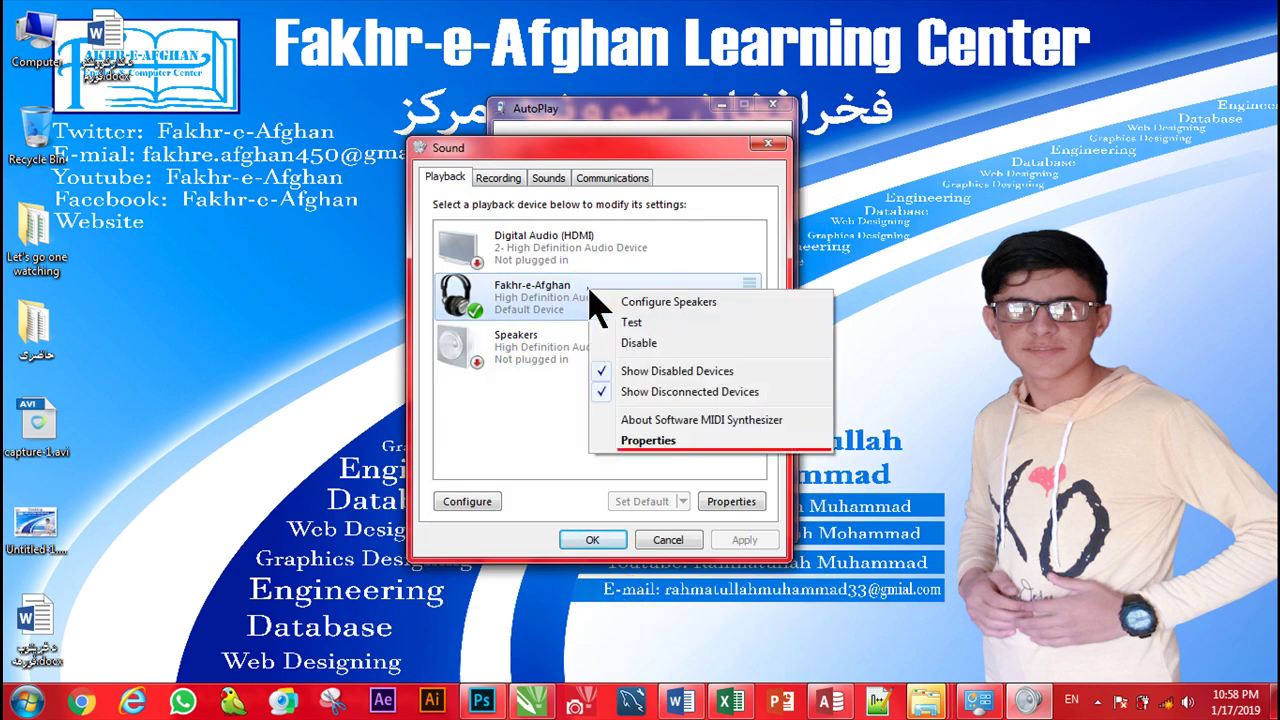
left_click(556, 260)
right_click(553, 247)
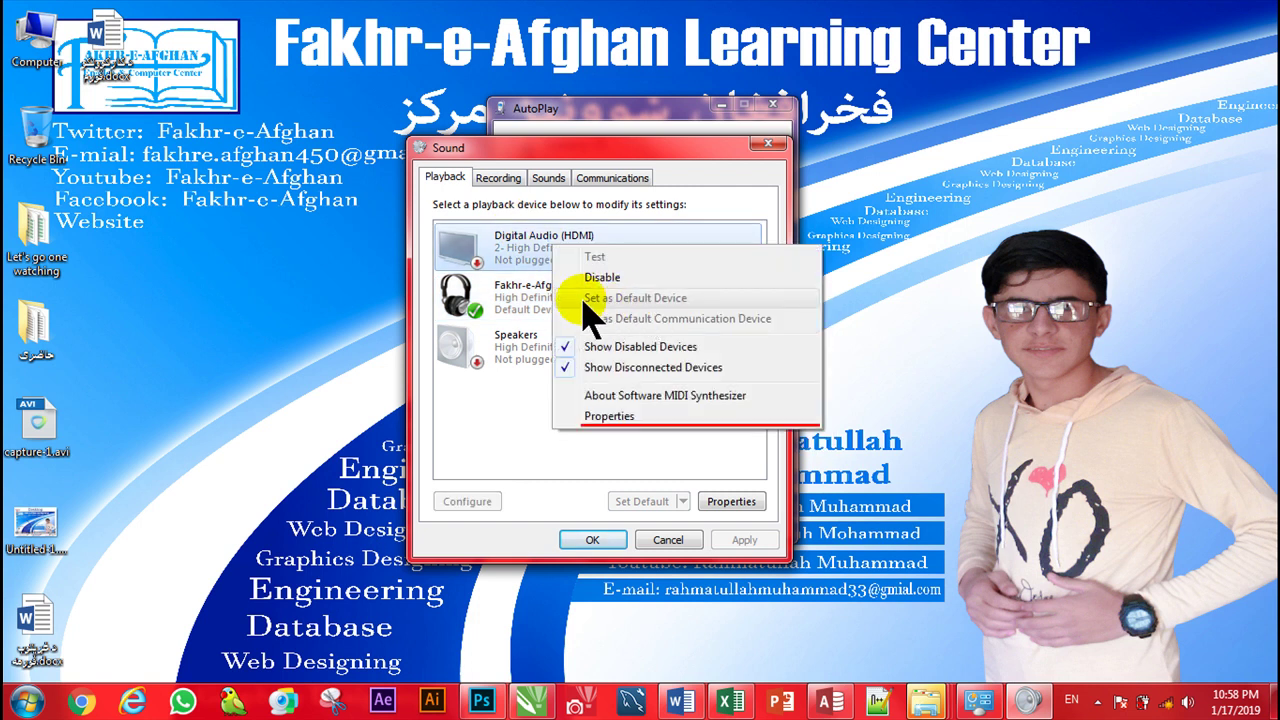
left_click(530, 262)
left_click(591, 375)
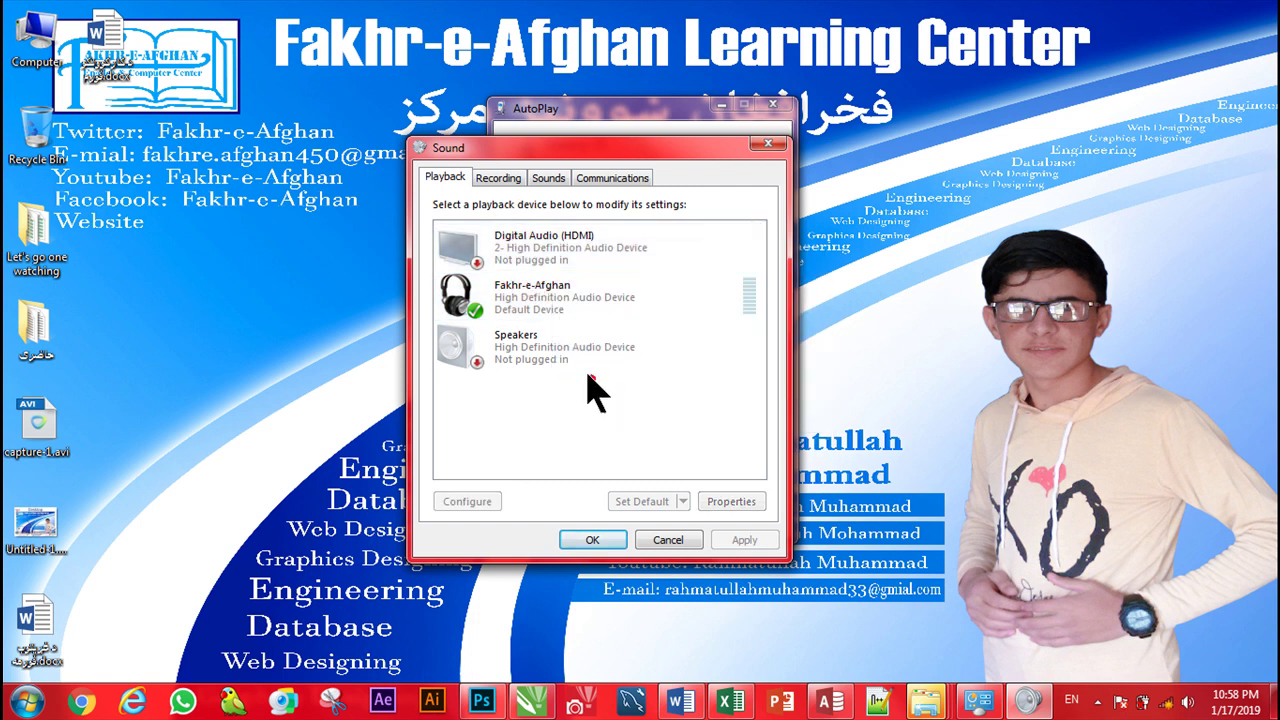
left_click(644, 507)
left_click(530, 292)
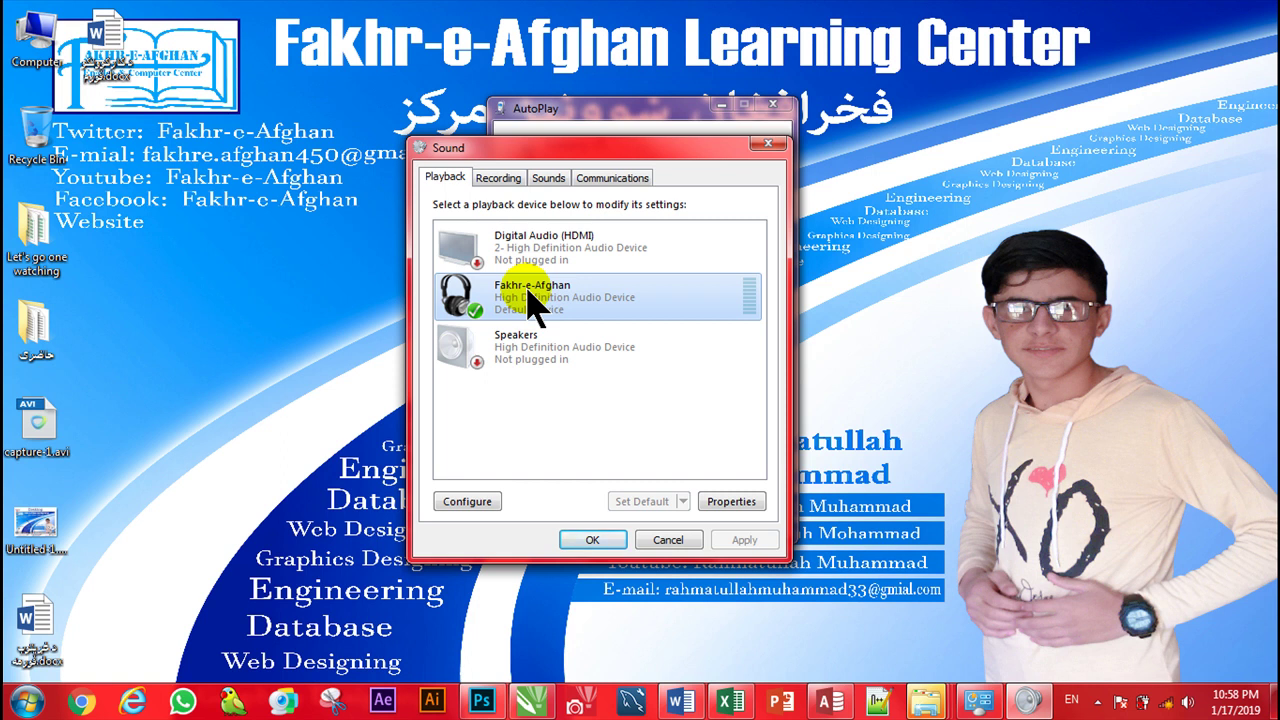
right_click(529, 303)
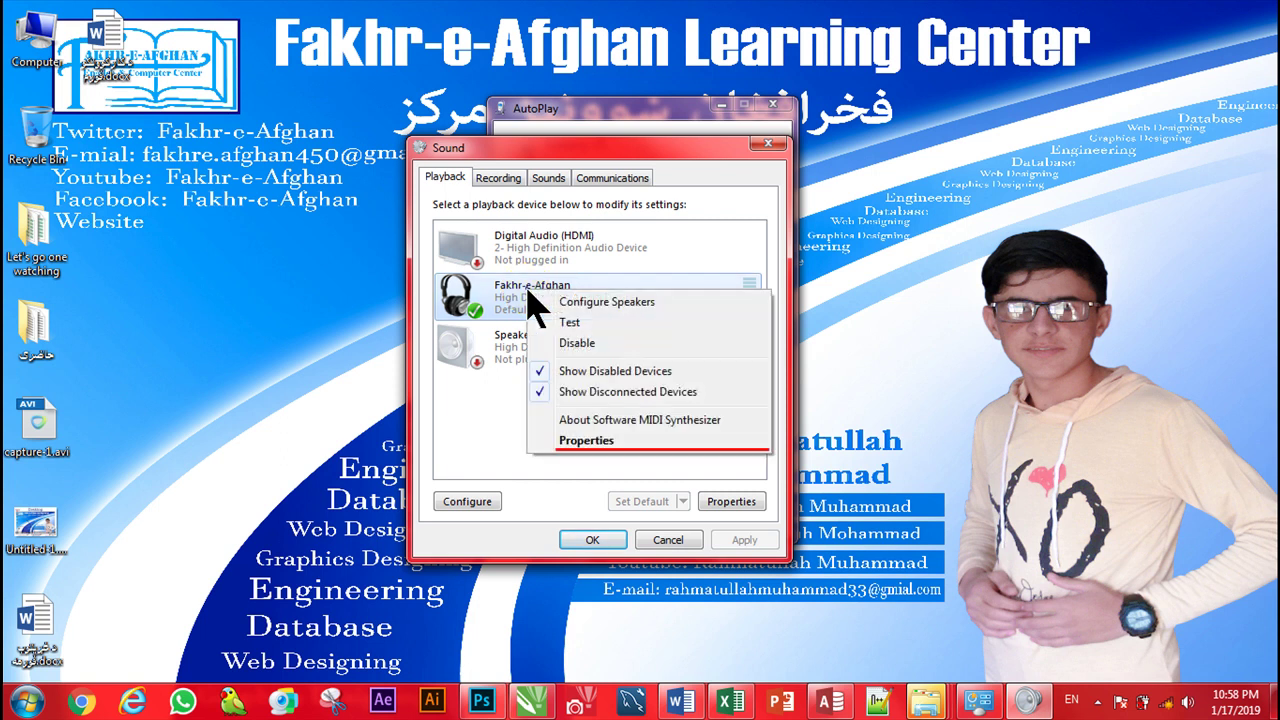
left_click(506, 292)
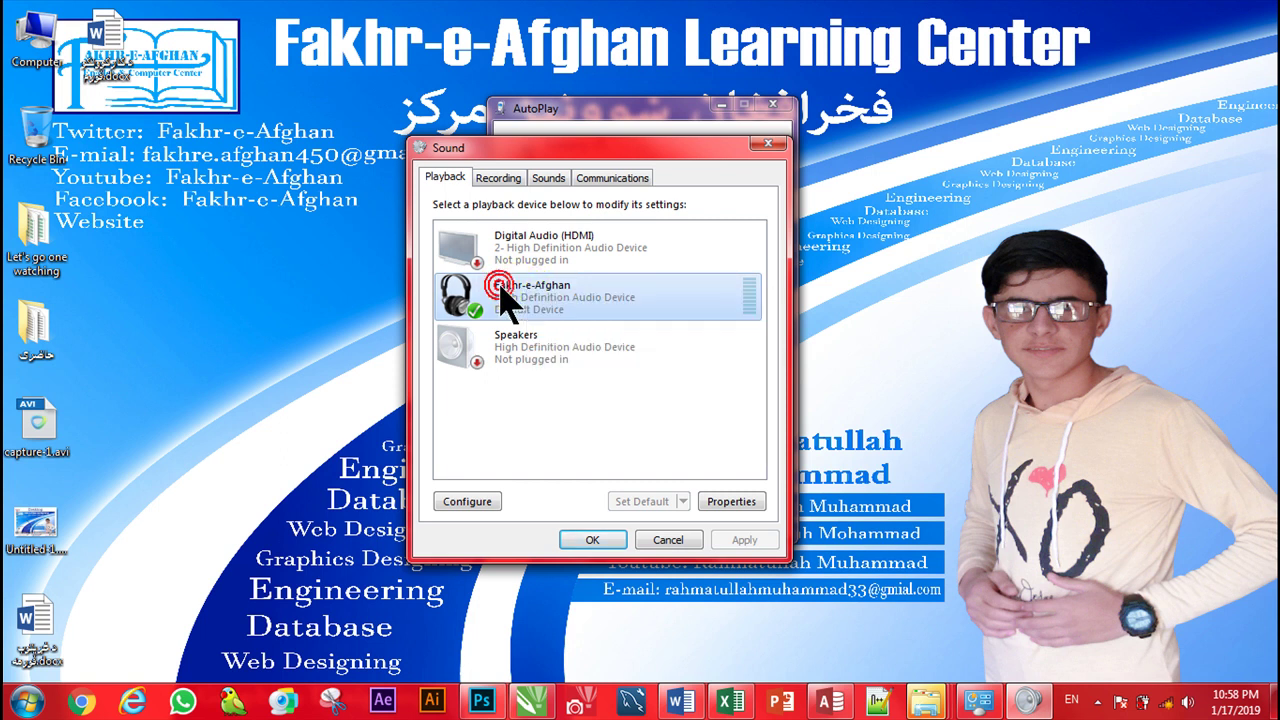
Show the list of recording devices and select each of the three microphones in turn.
left_click(502, 181)
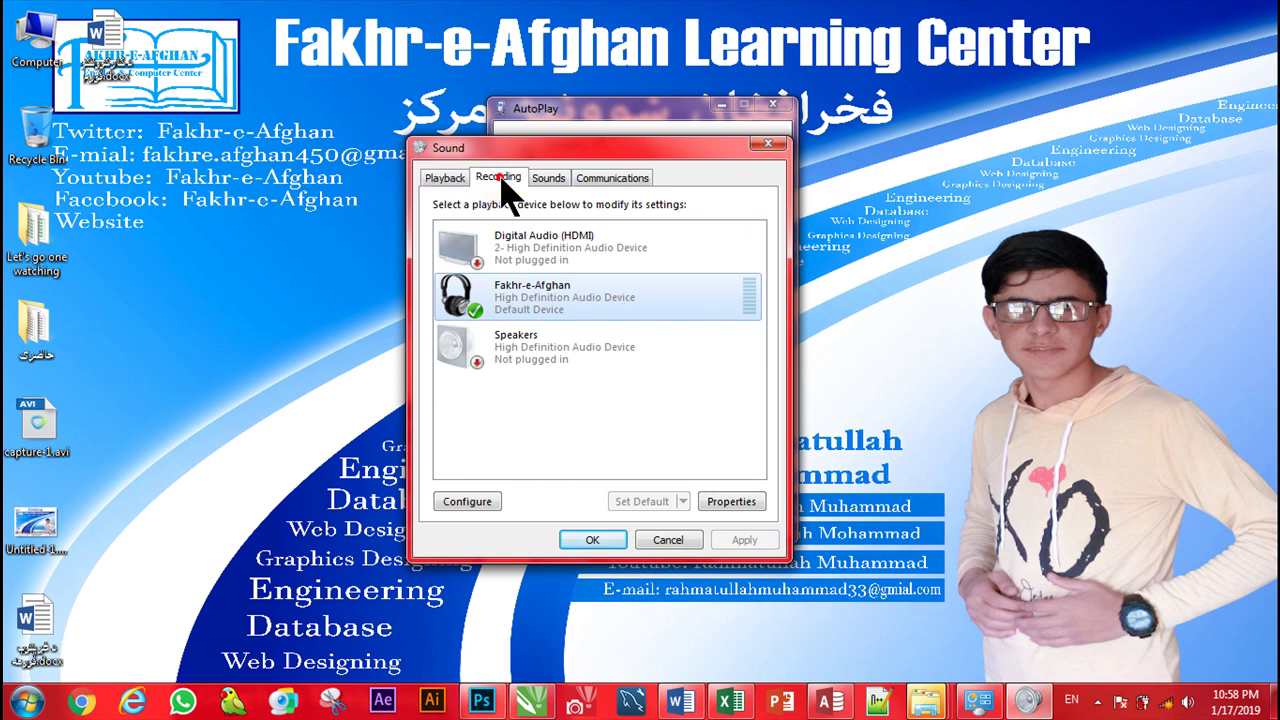
left_click(446, 186)
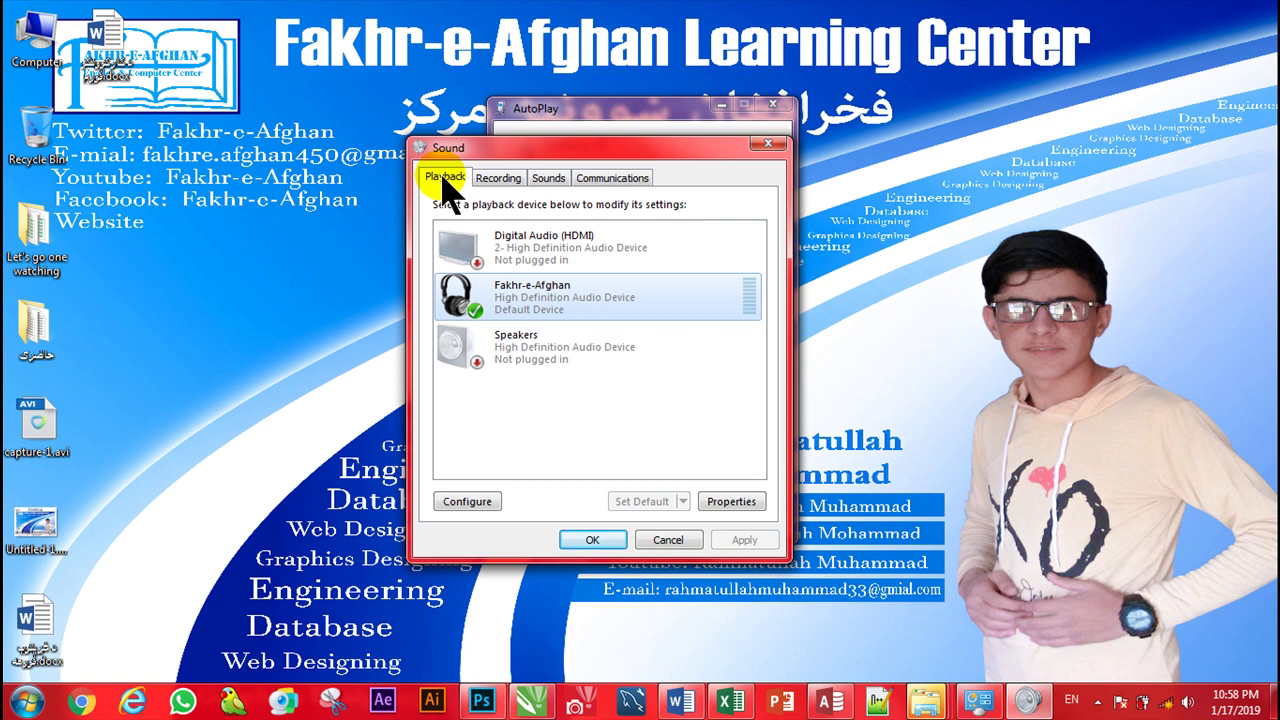
left_click(518, 199)
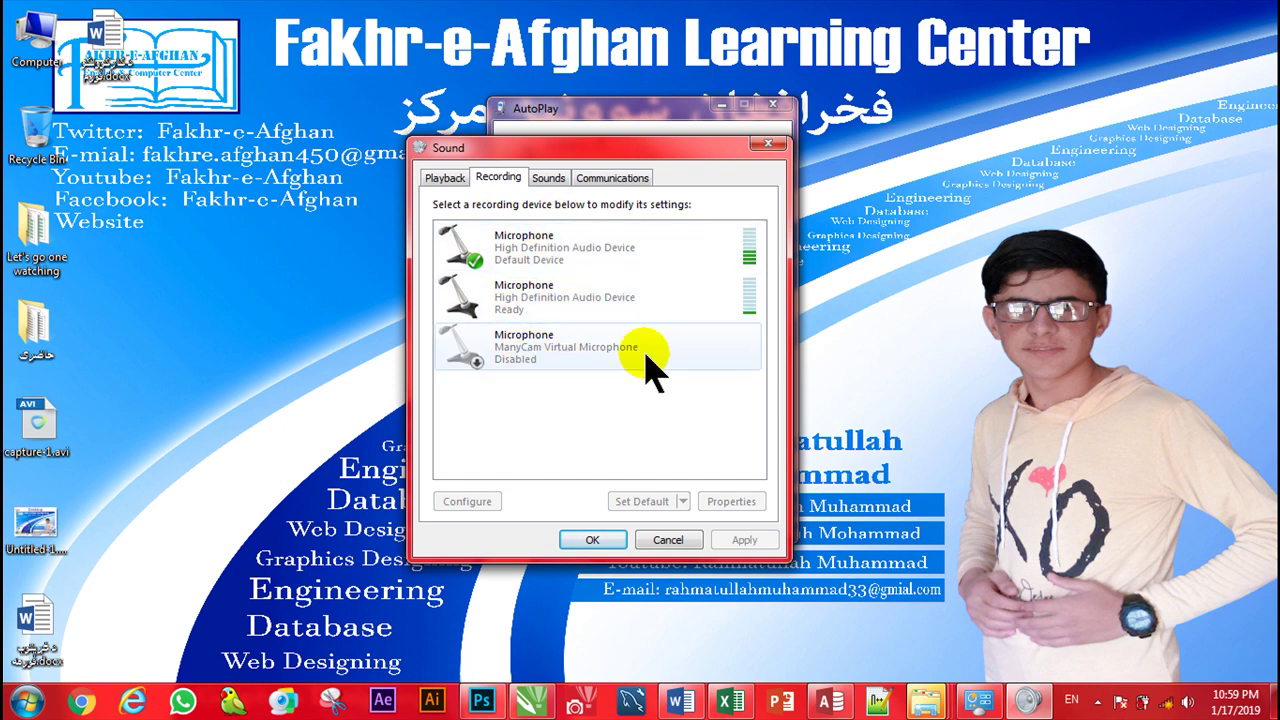
left_click(538, 242)
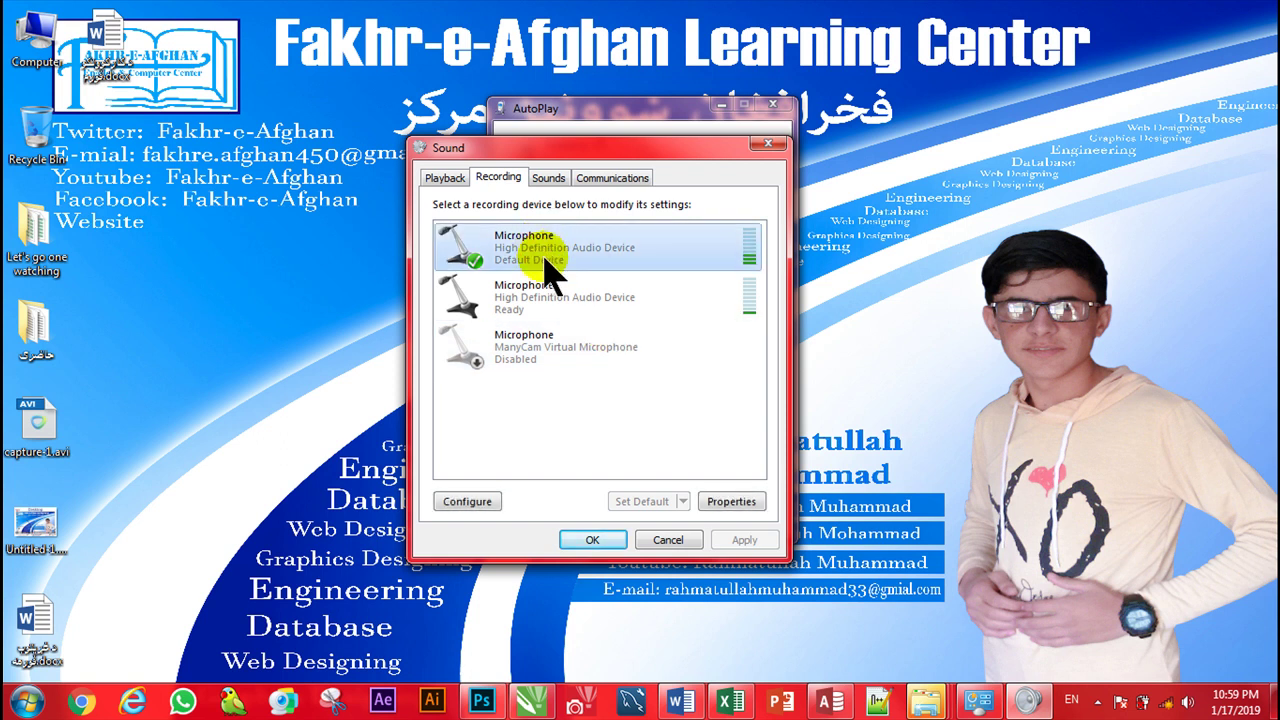
left_click(560, 286)
left_click(553, 344)
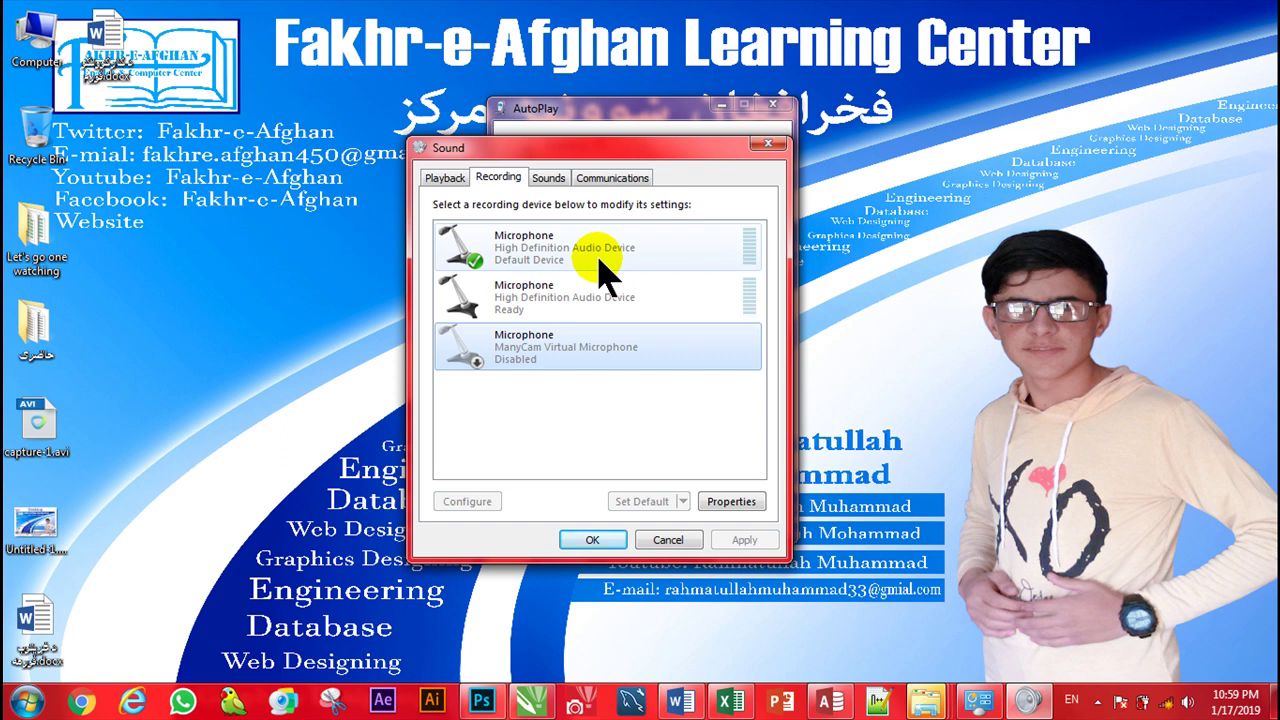
Examine the context options of the default, the ready and the disabled ManyCam microphone.
right_click(551, 250)
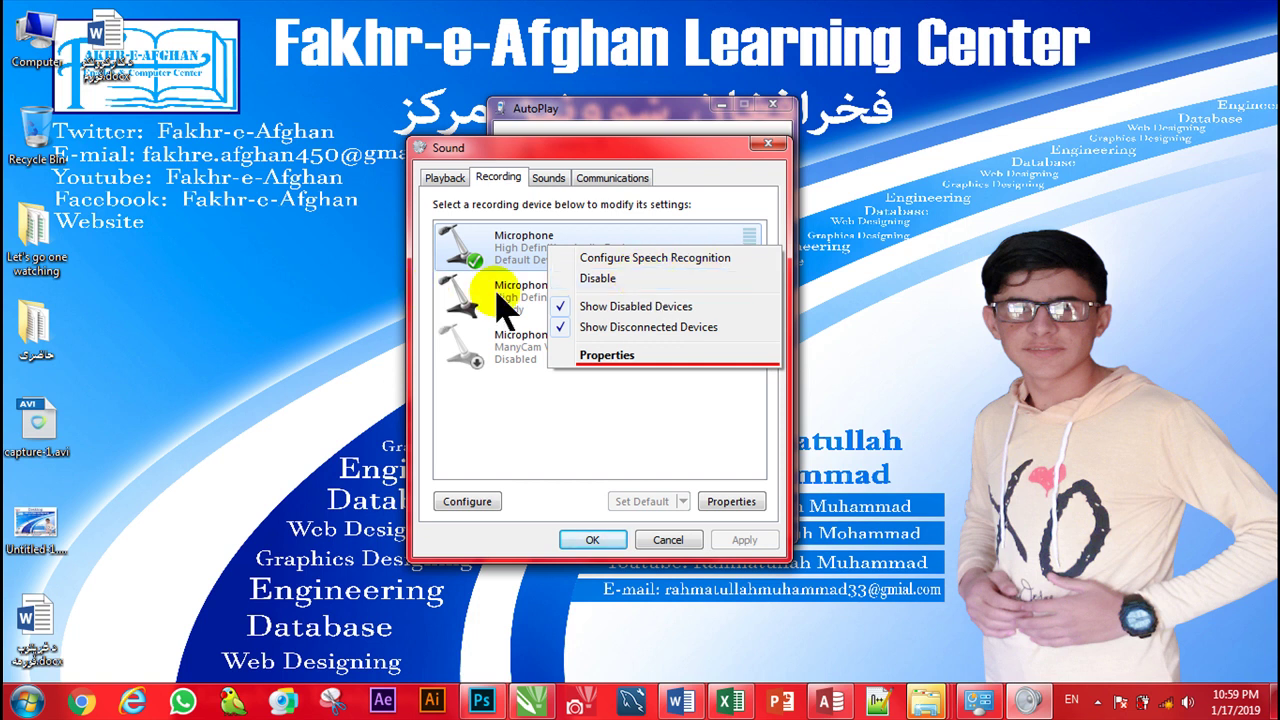
left_click(505, 413)
left_click(505, 413)
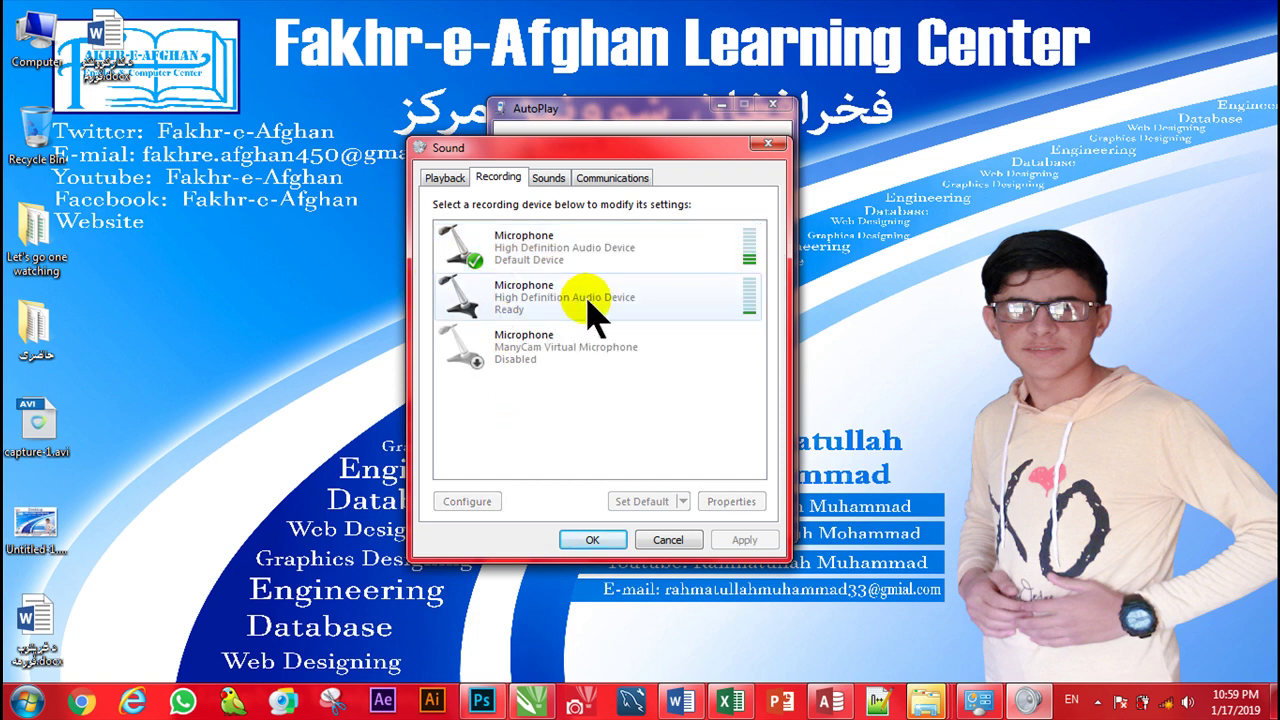
right_click(588, 305)
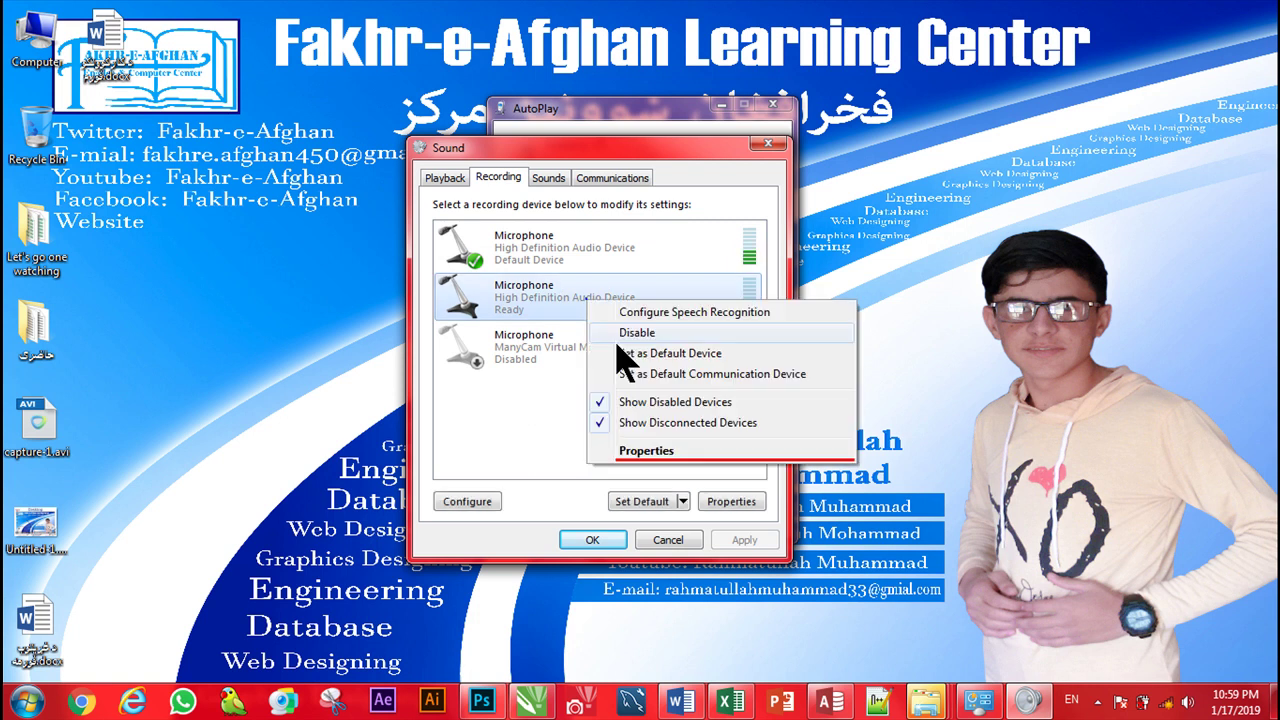
right_click(500, 342)
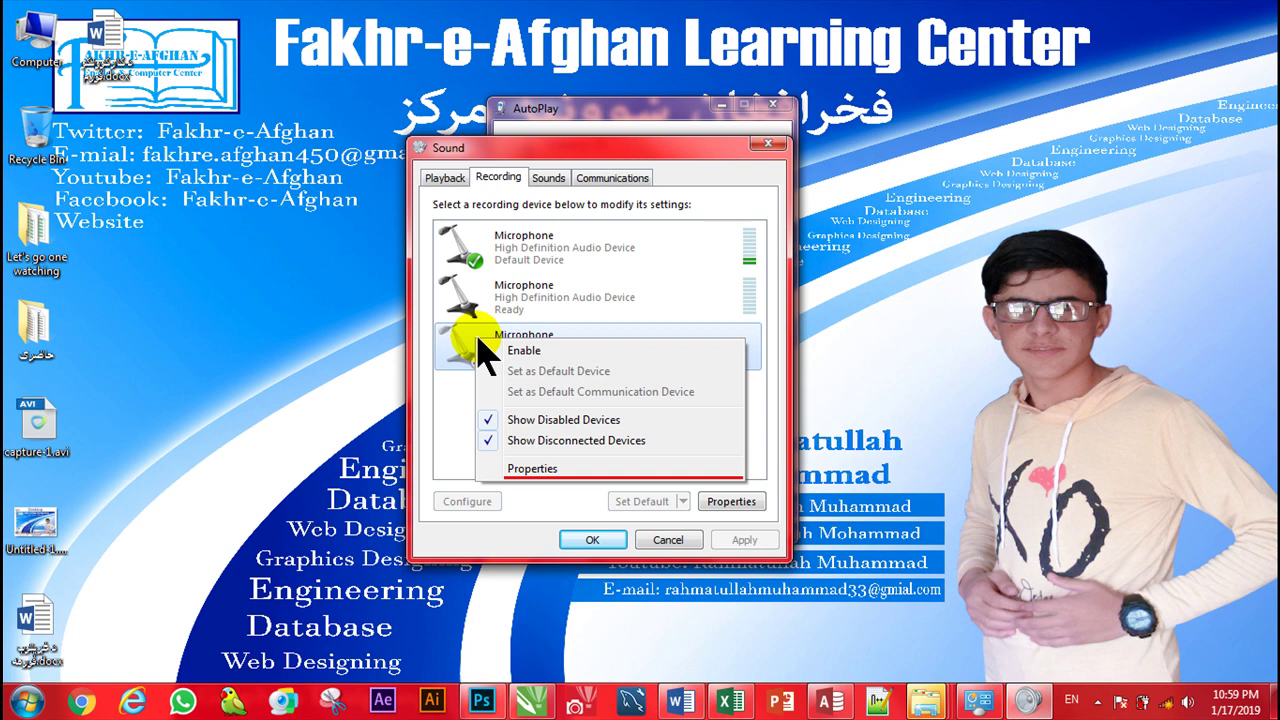
left_click(479, 338)
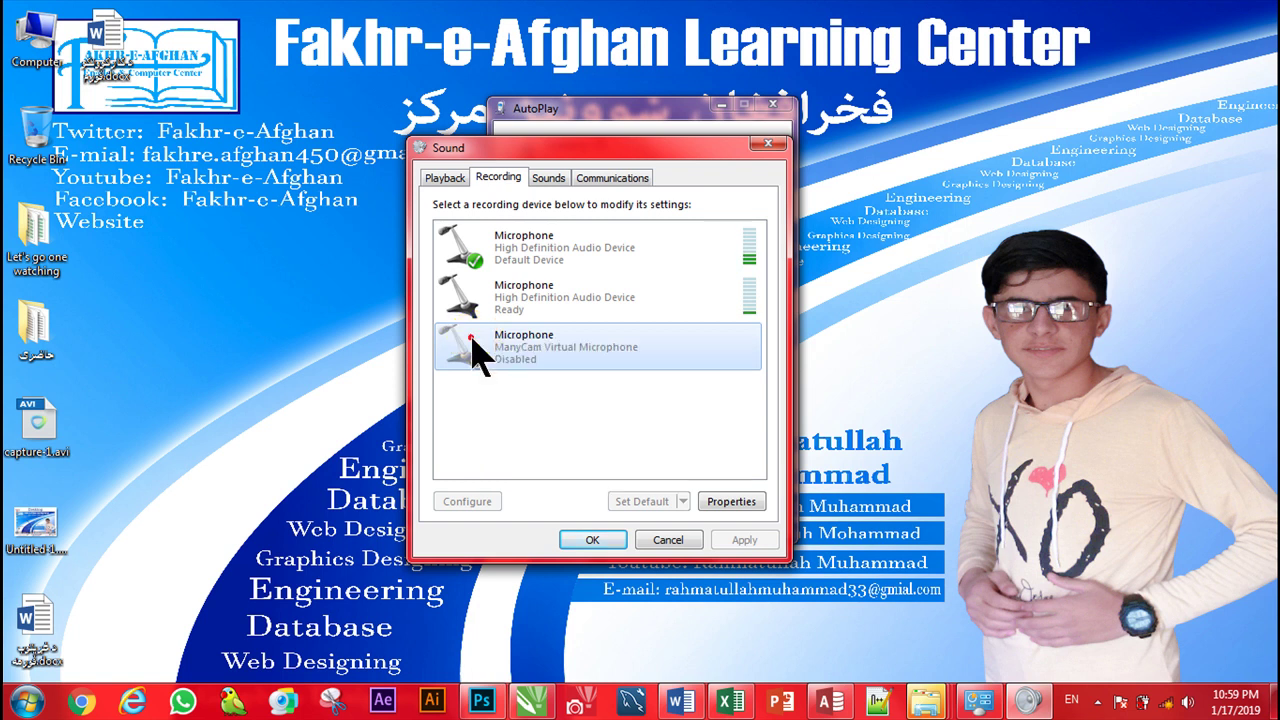
Hide the disabled devices in the recording list and show them again.
left_click(587, 252)
right_click(587, 251)
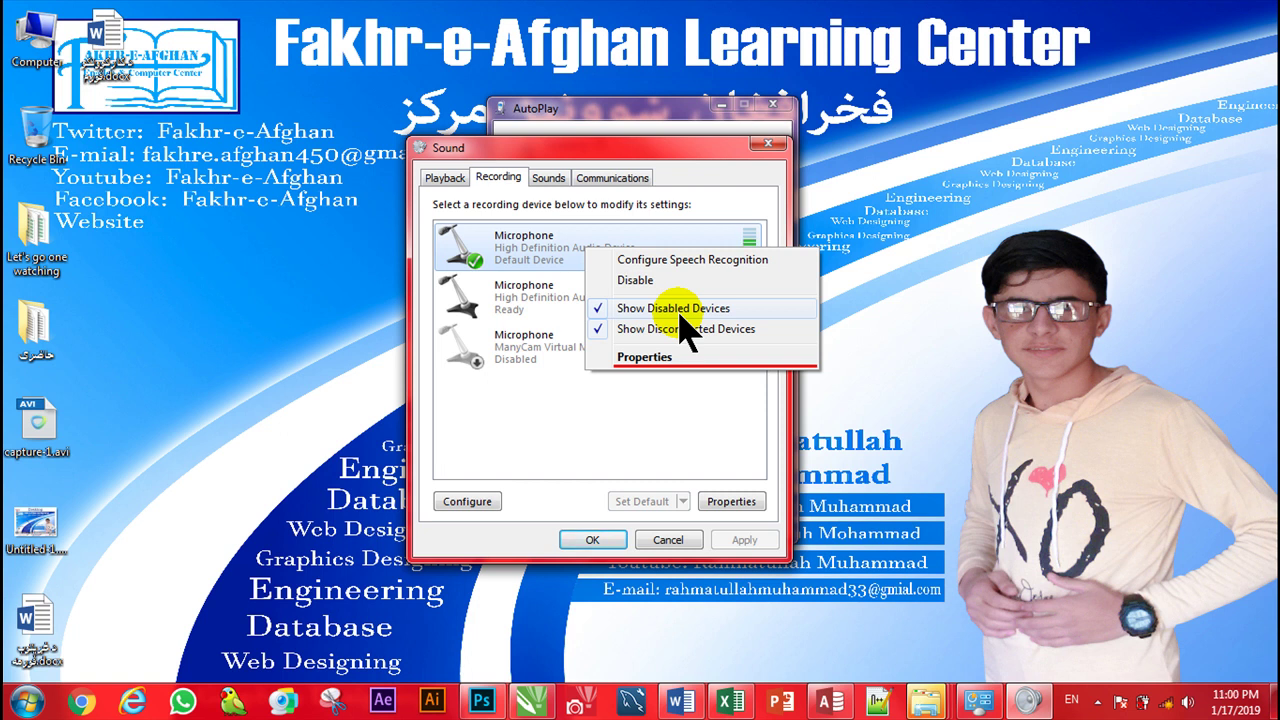
left_click(605, 310)
right_click(497, 360)
left_click(555, 358)
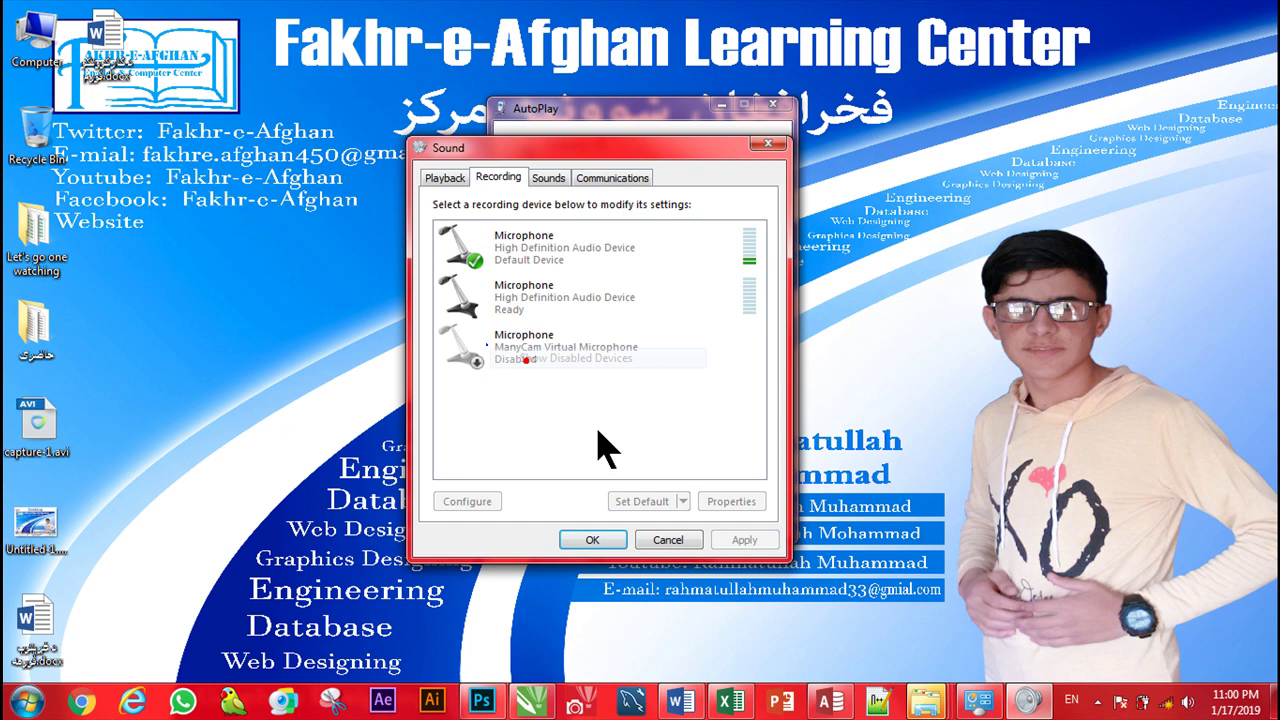
Switch the display of disconnected recording devices off and on again.
right_click(606, 463)
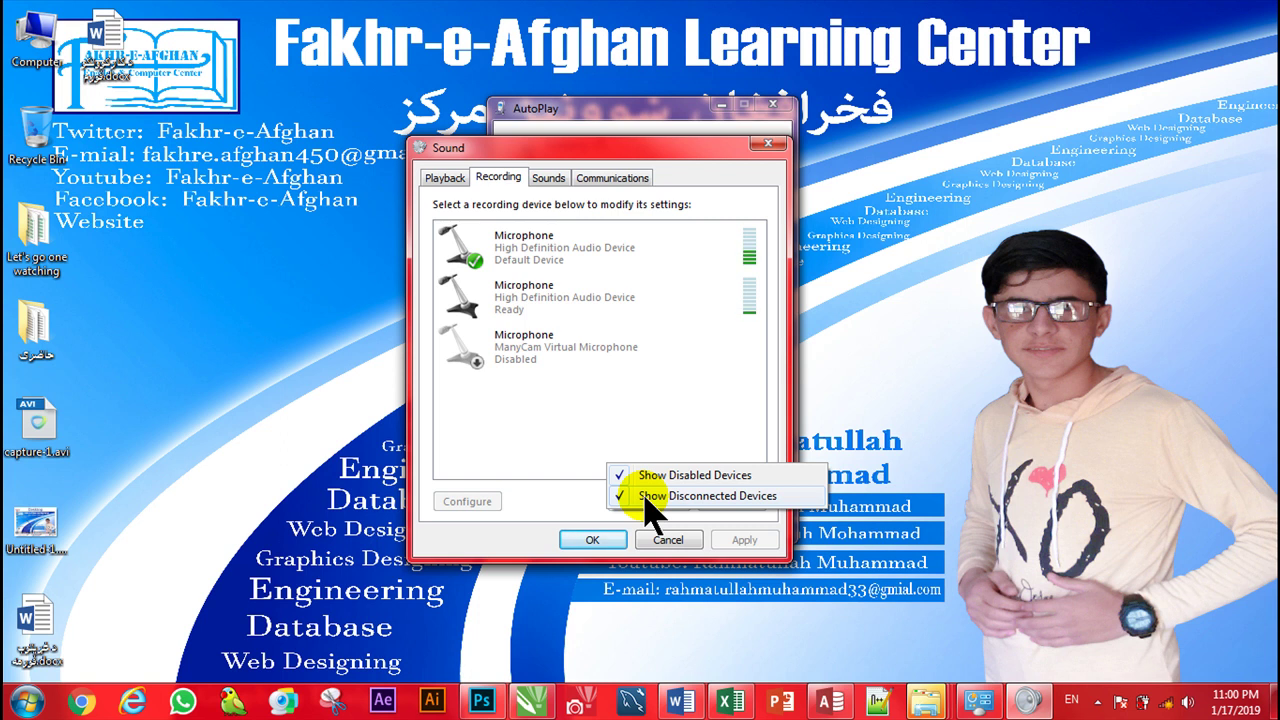
left_click(645, 497)
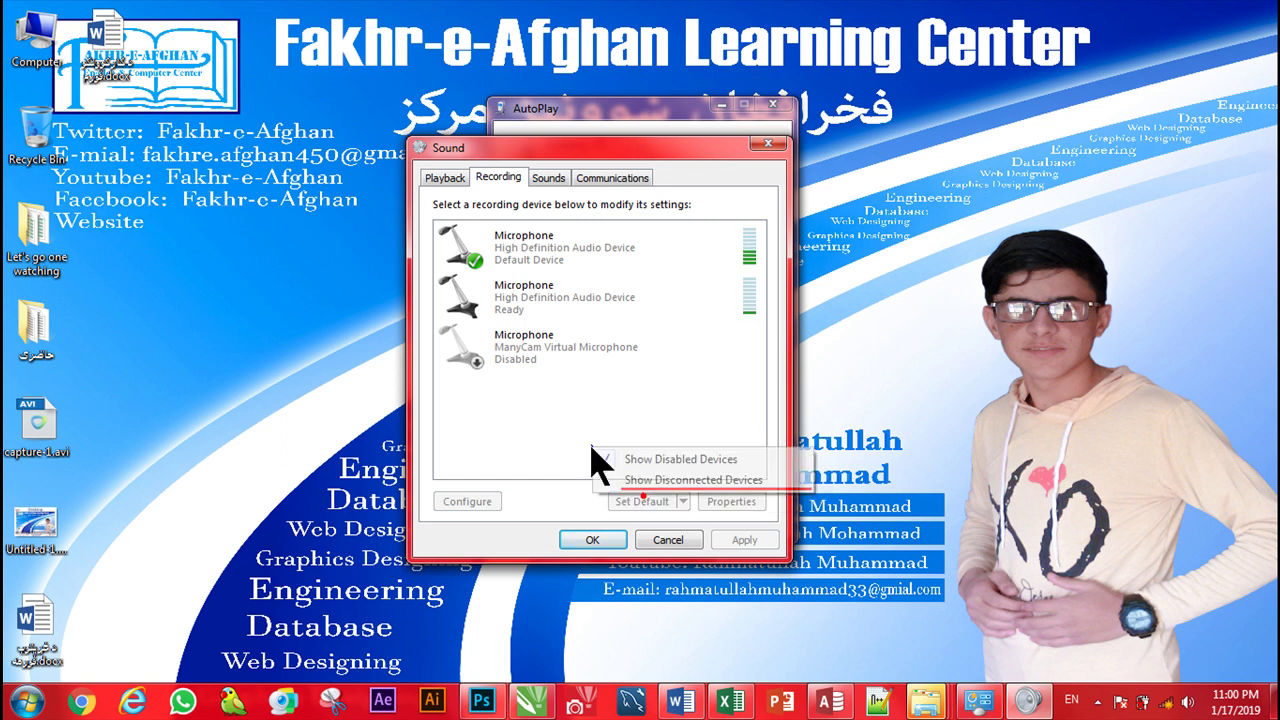
left_click(645, 479)
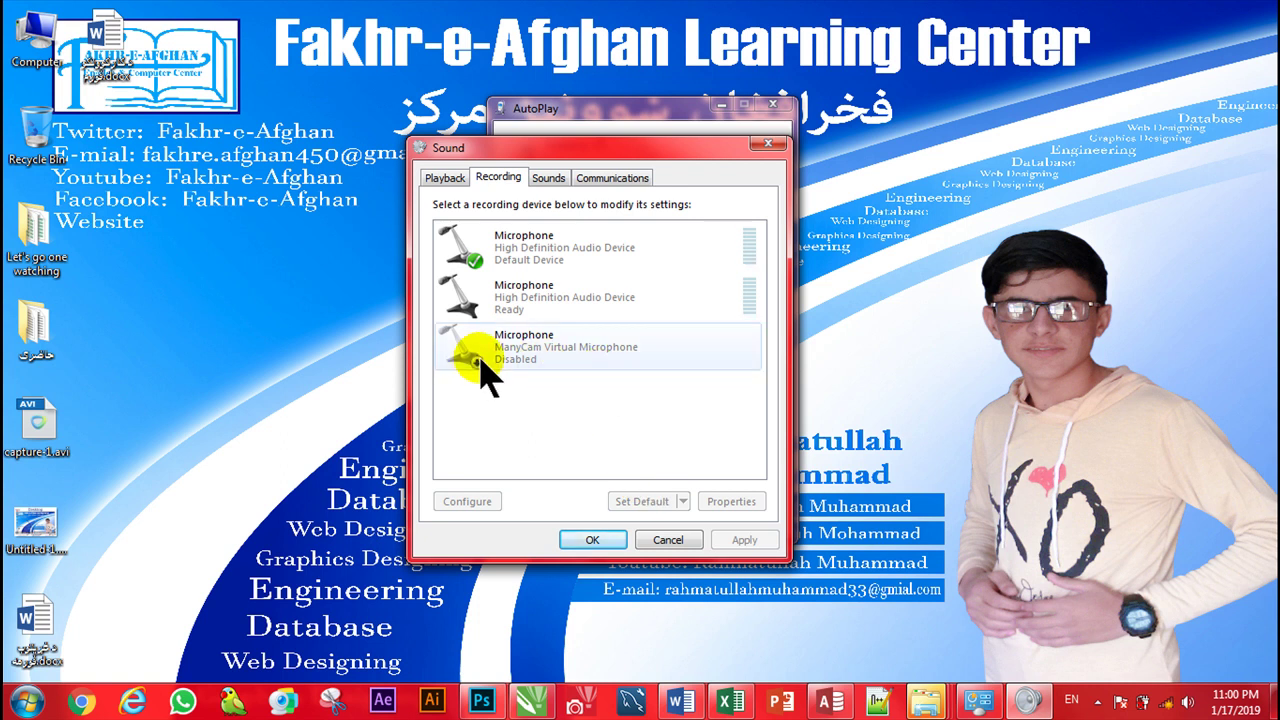
View the general properties of the default microphone, highlight its name, and close the properties without changes.
right_click(605, 245)
left_click(657, 346)
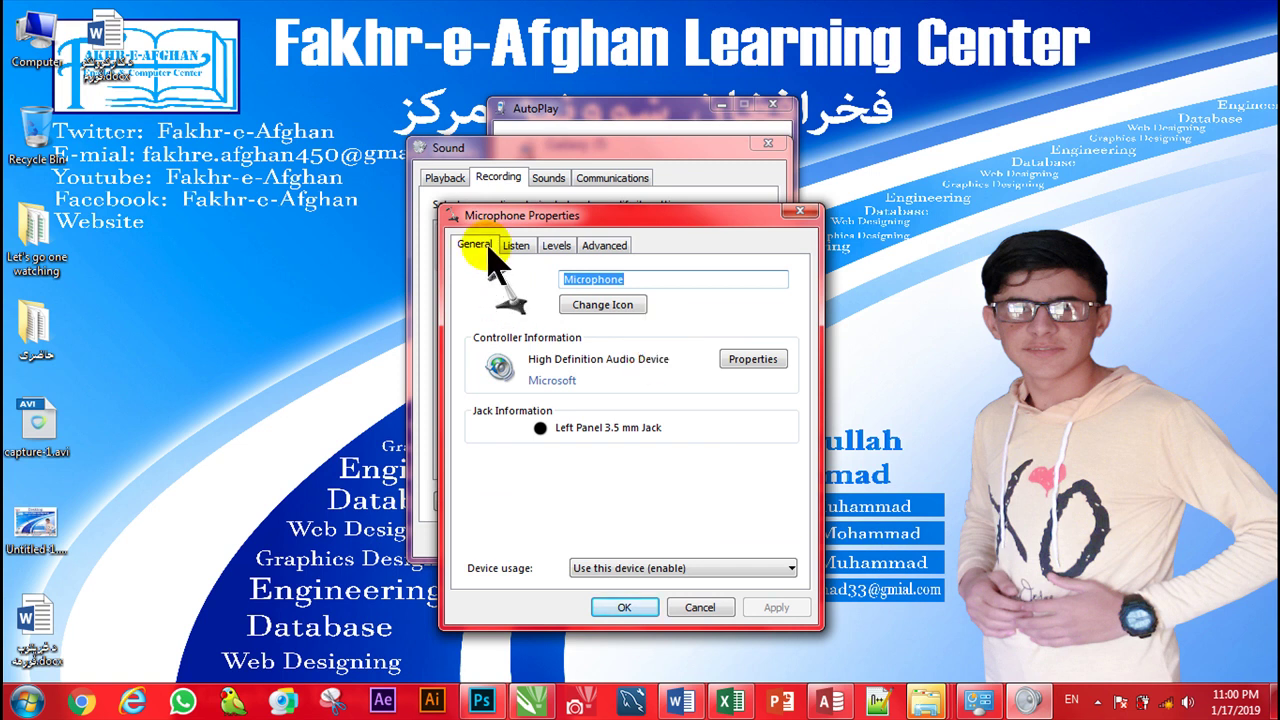
left_click_drag(619, 213, 760, 217)
left_click_drag(803, 283, 722, 270)
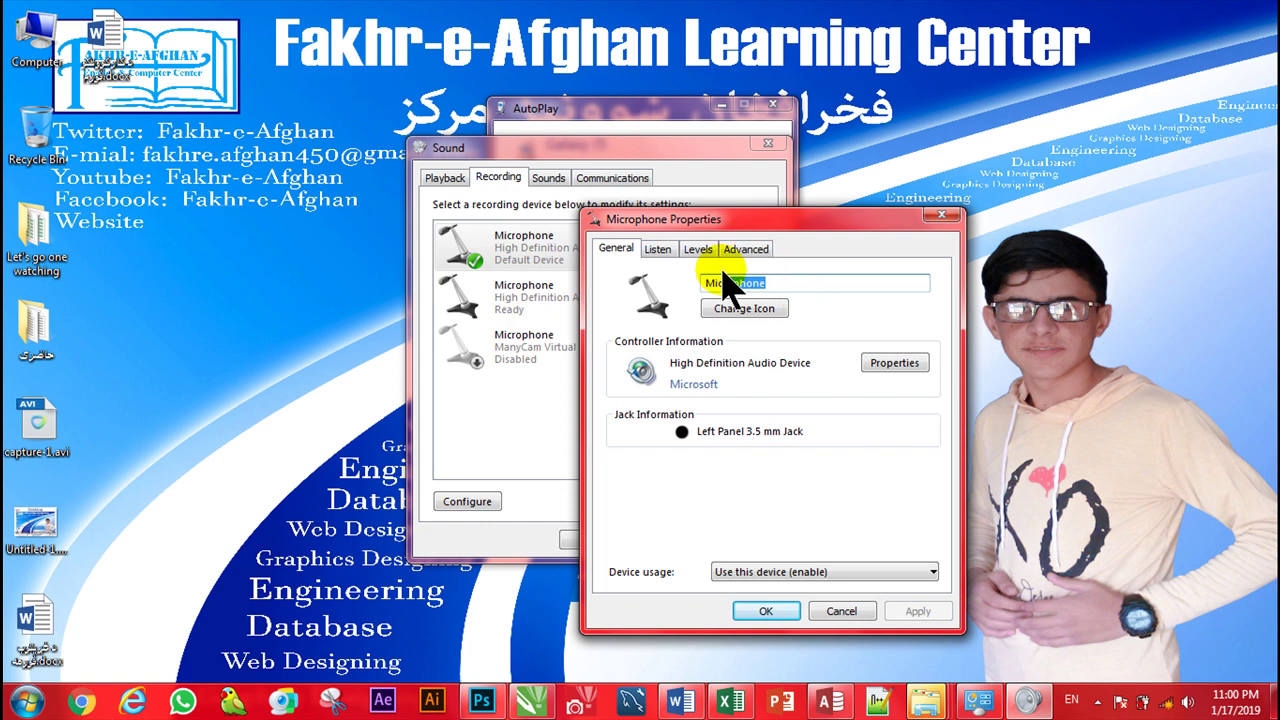
left_click_drag(727, 285, 605, 280)
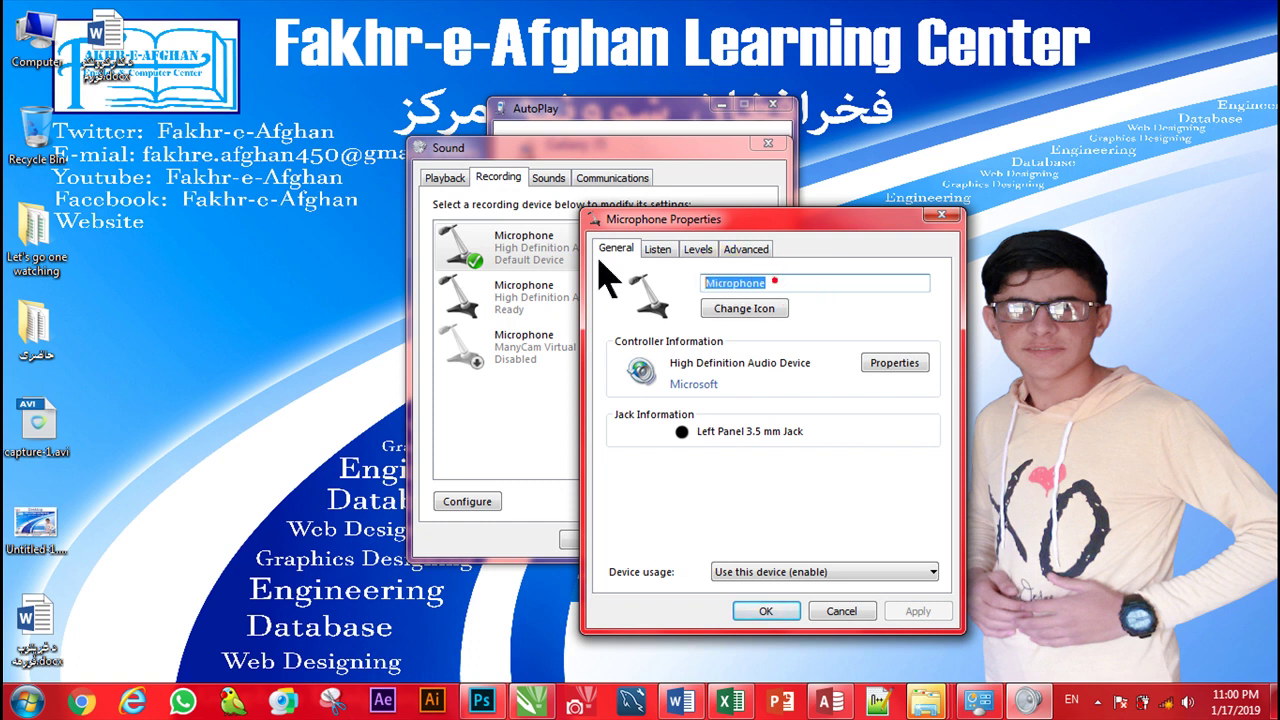
left_click(773, 281)
left_click(941, 215)
Examine the general, driver and detail properties of the default microphone's High Definition Audio controller, and close them without changes.
left_click(731, 501)
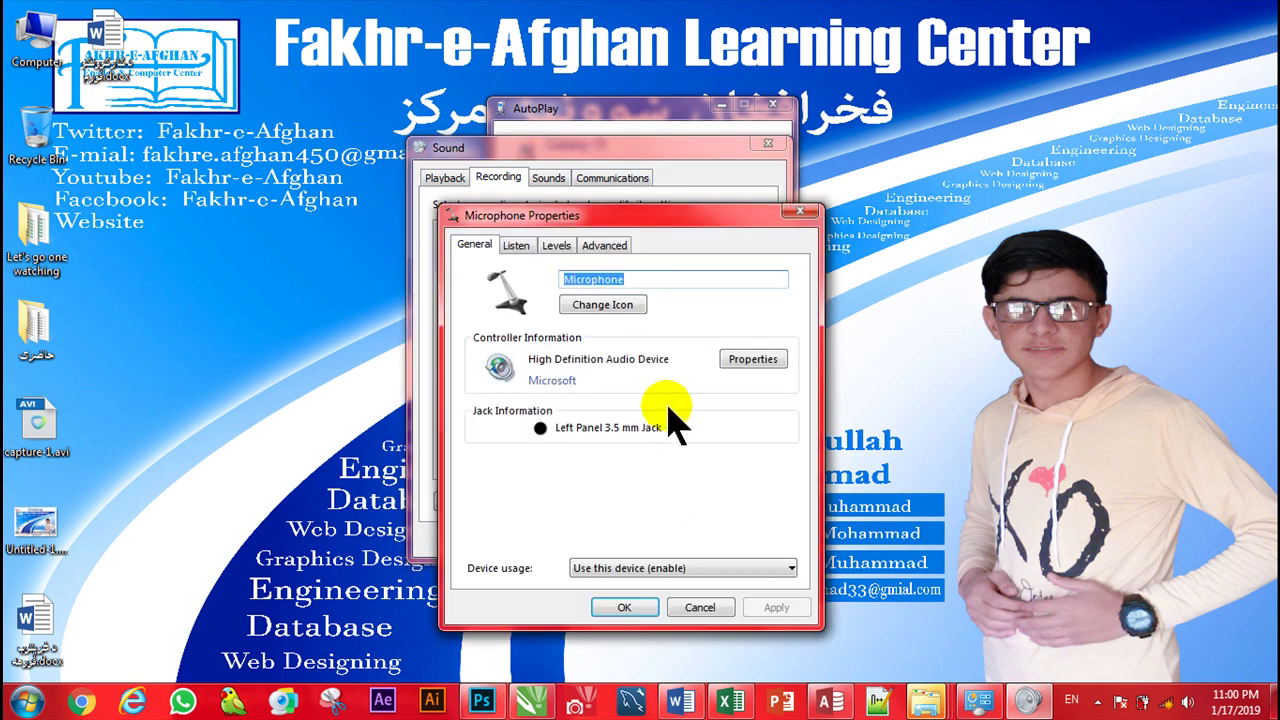
left_click(760, 362)
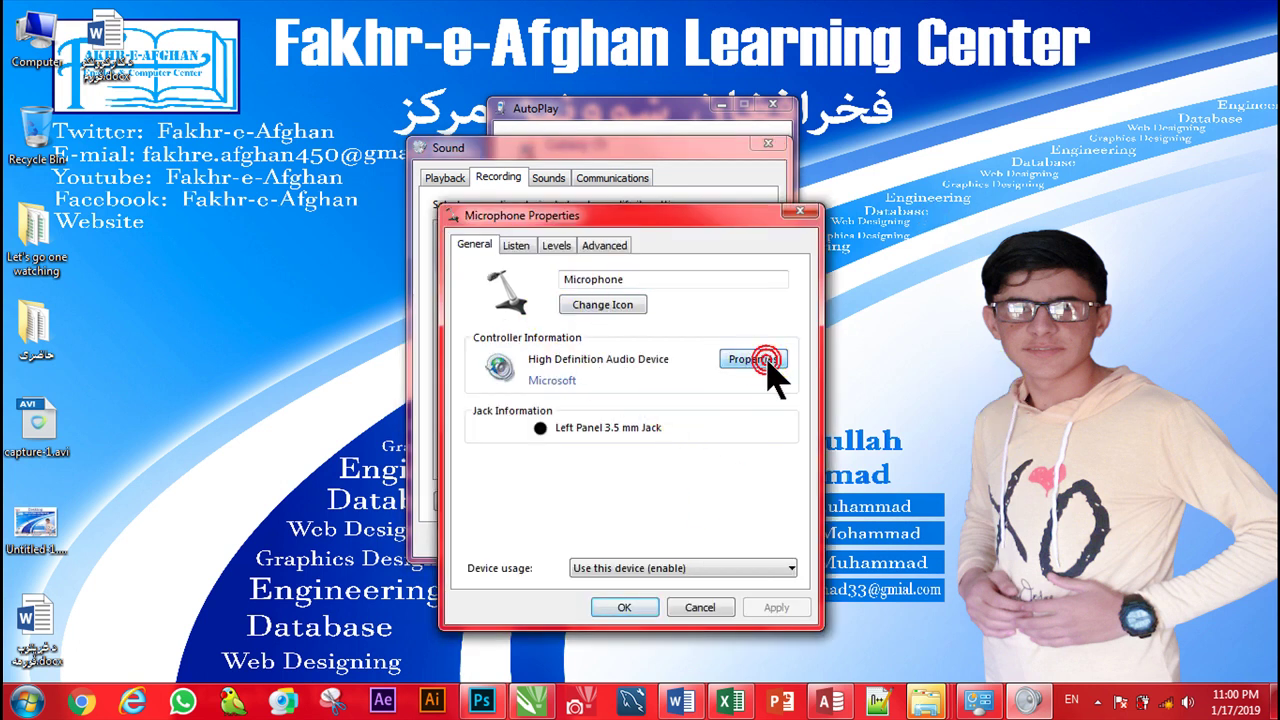
left_click(615, 279)
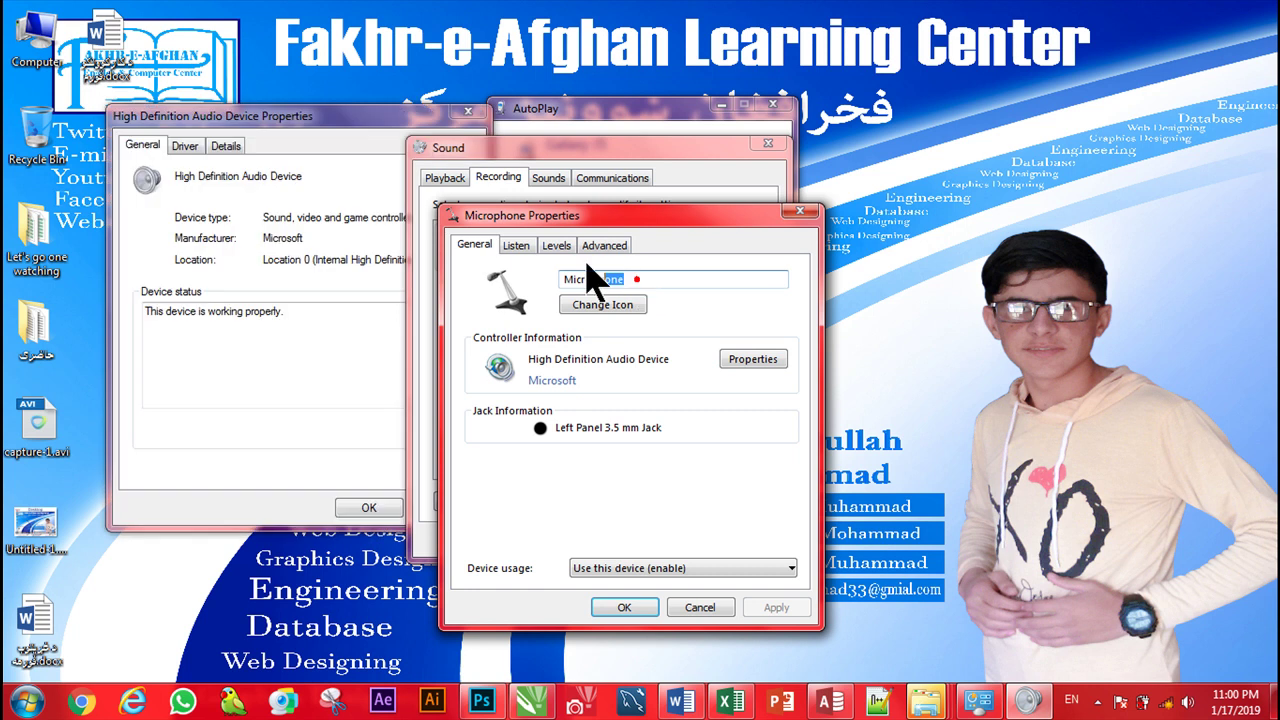
left_click_drag(350, 118, 645, 310)
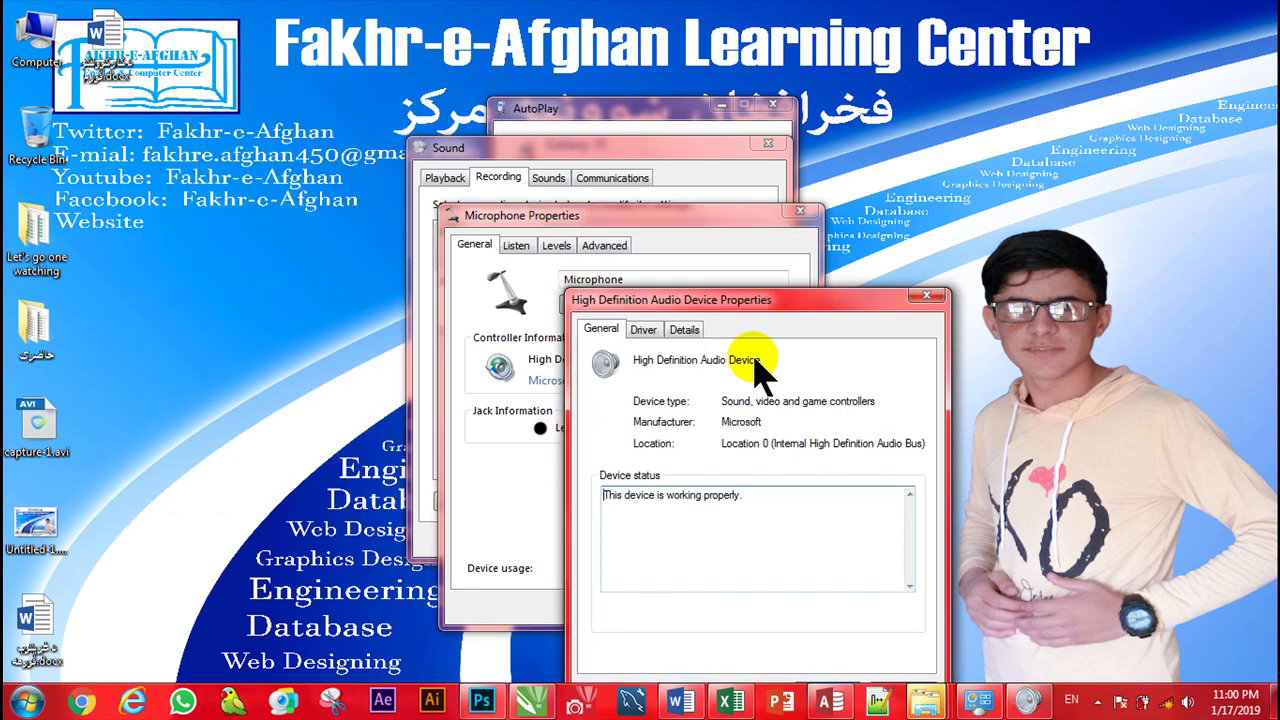
left_click(643, 330)
left_click(684, 329)
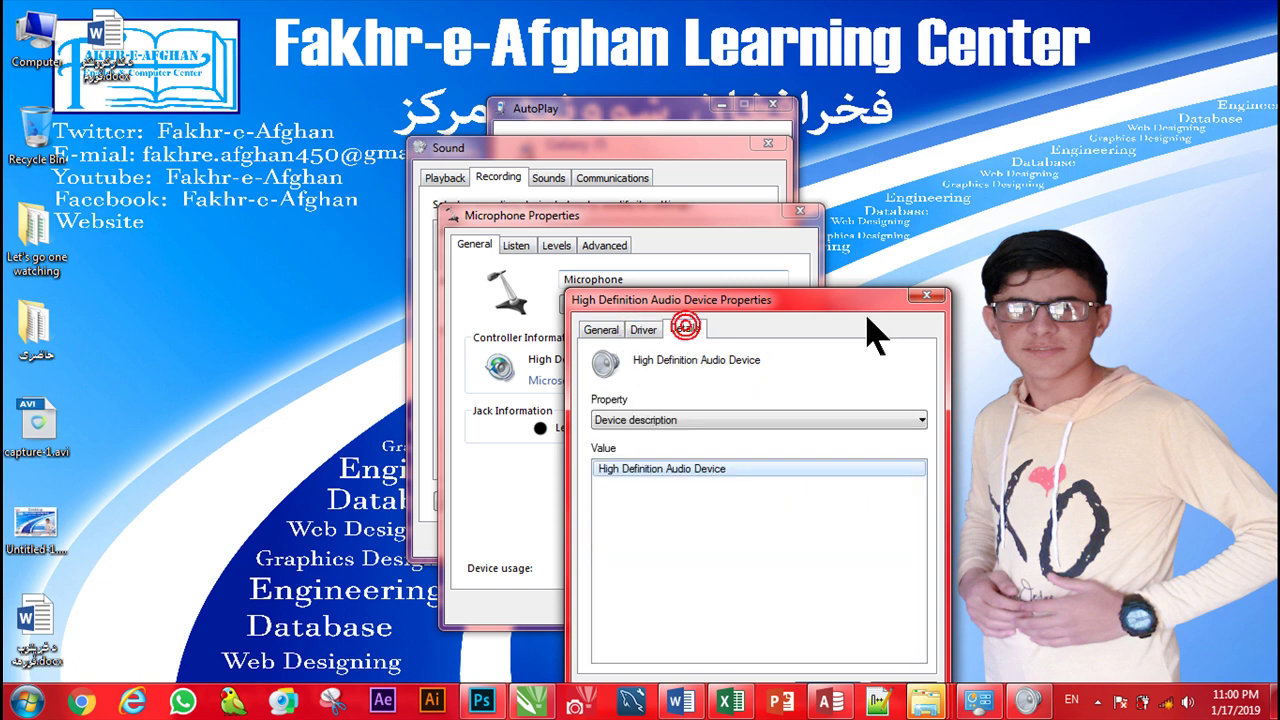
left_click(925, 295)
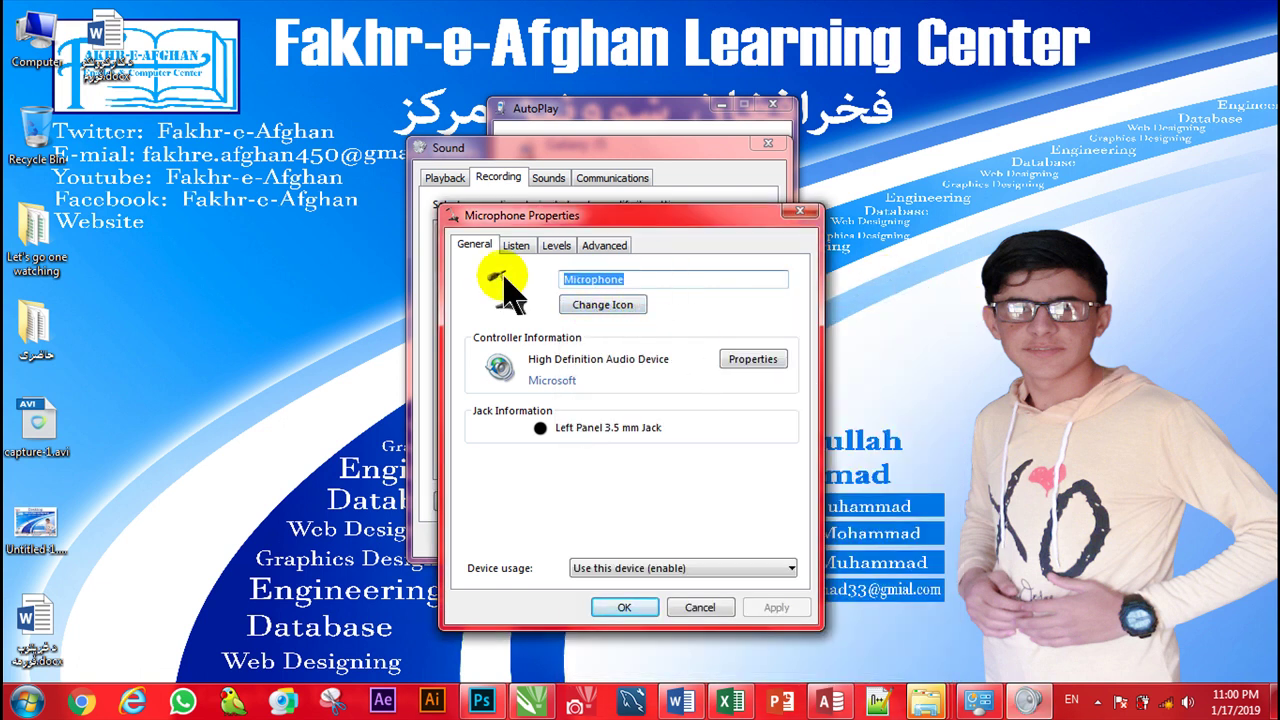
Rename the default microphone FAkhr-e-Afghan, give it a headset icon and apply the changes, closing the AutoPlay window.
type("FAkhr-e-Afghan")
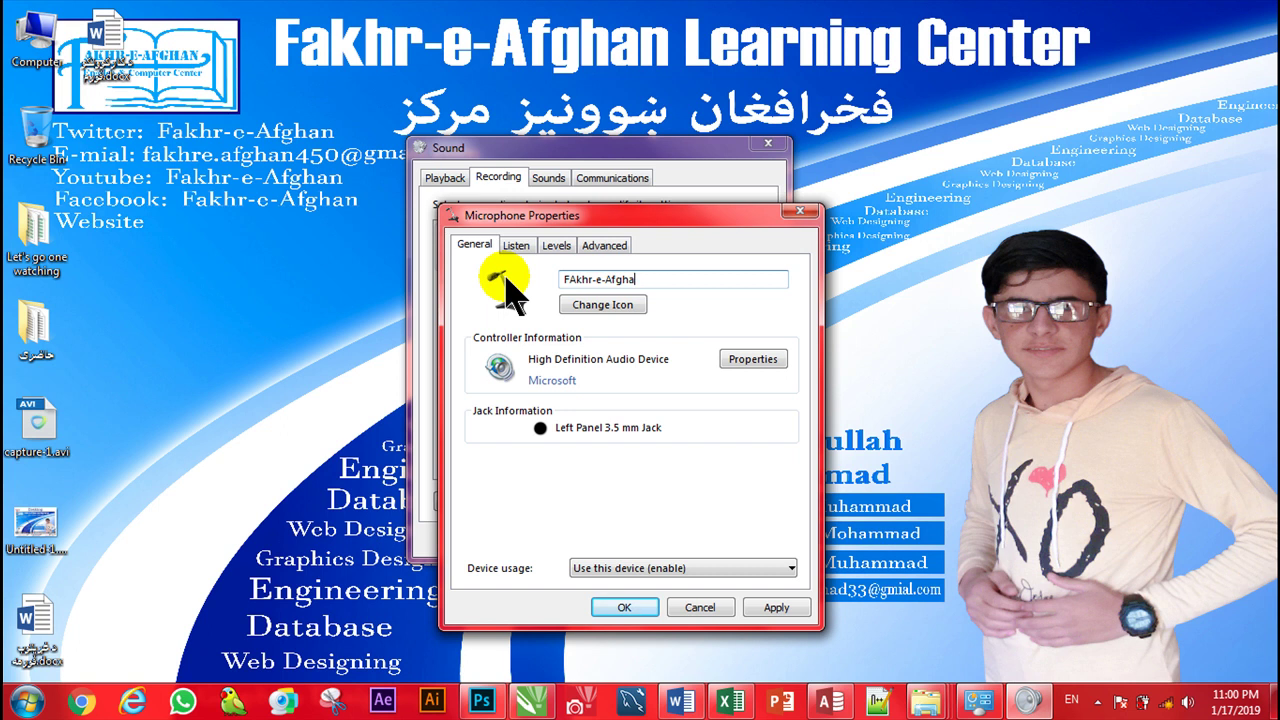
left_click(602, 304)
left_click(571, 490)
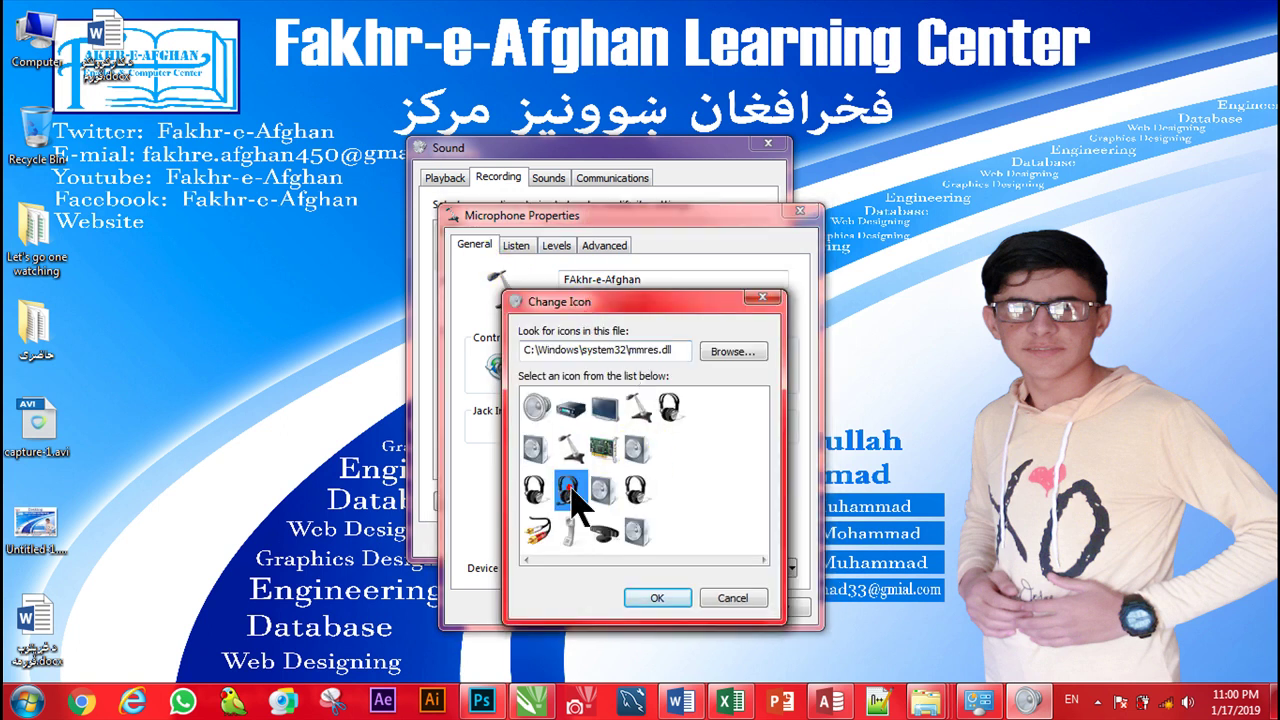
left_click(656, 598)
left_click(775, 608)
left_click(625, 608)
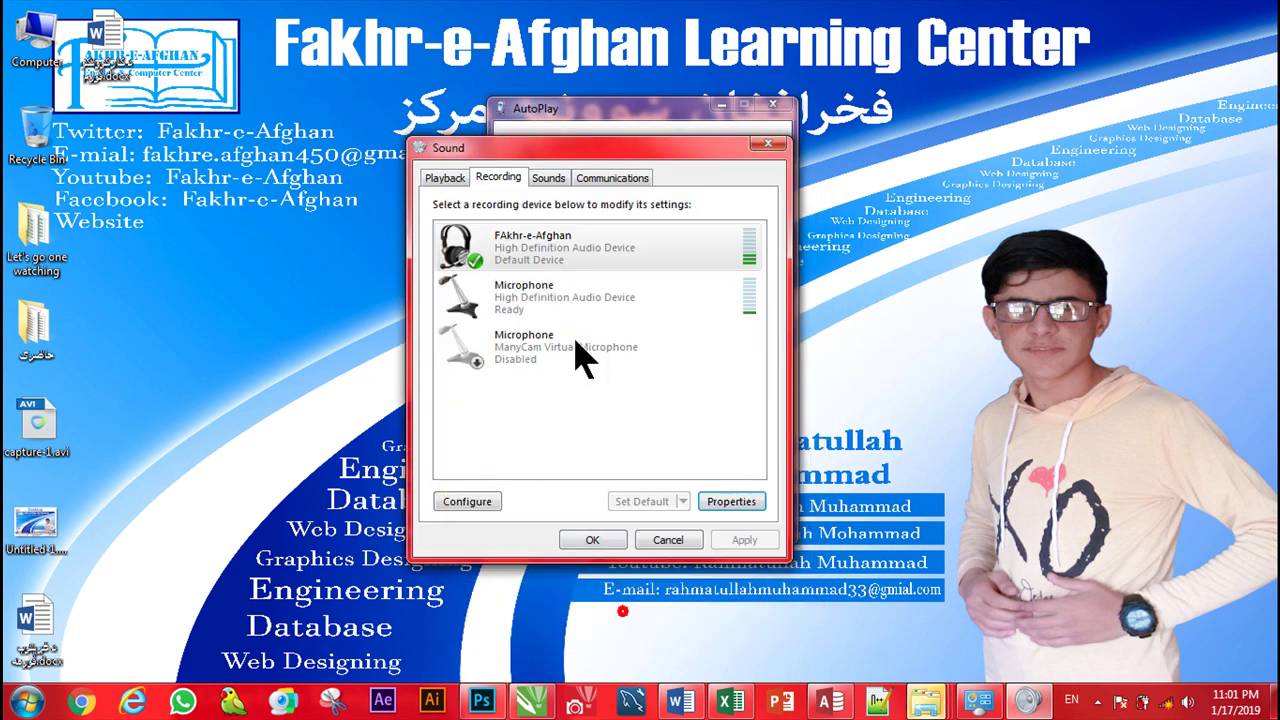
left_click(775, 106)
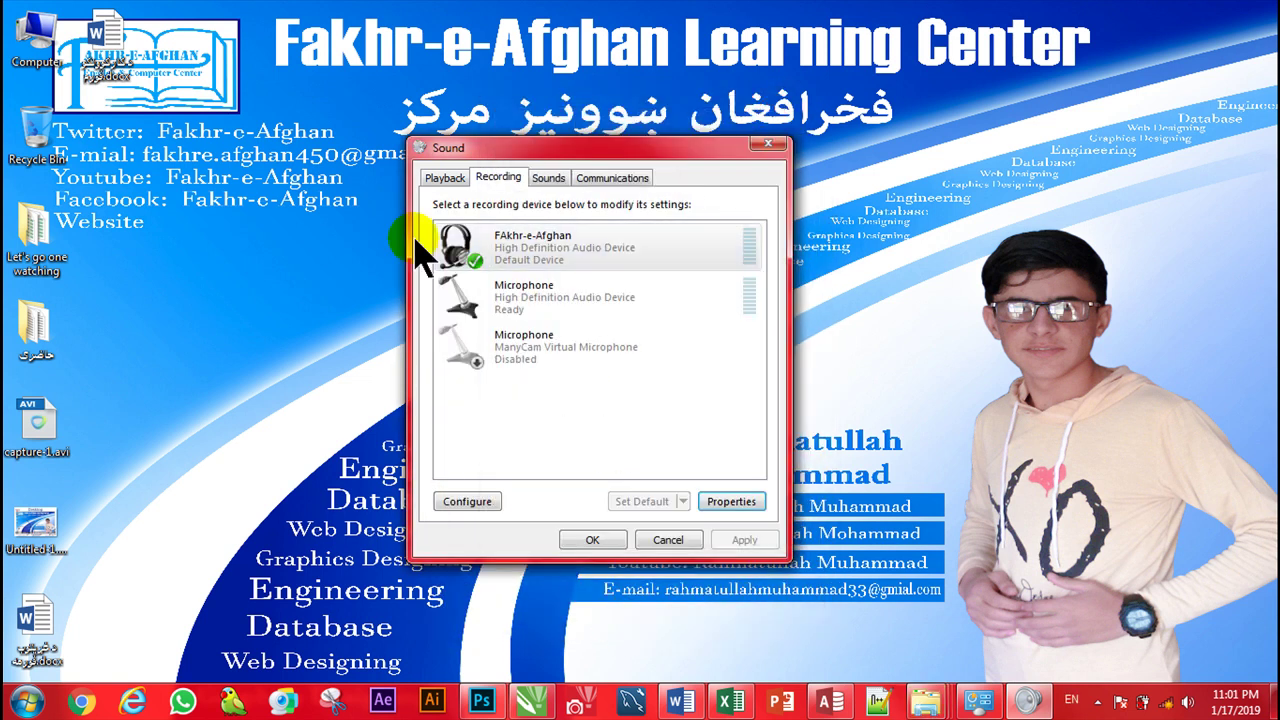
Enable "Listen to this device" in the properties of the FAkhr-e-Afghan recording device.
left_click(455, 262)
right_click(537, 240)
left_click(515, 340)
left_click(516, 245)
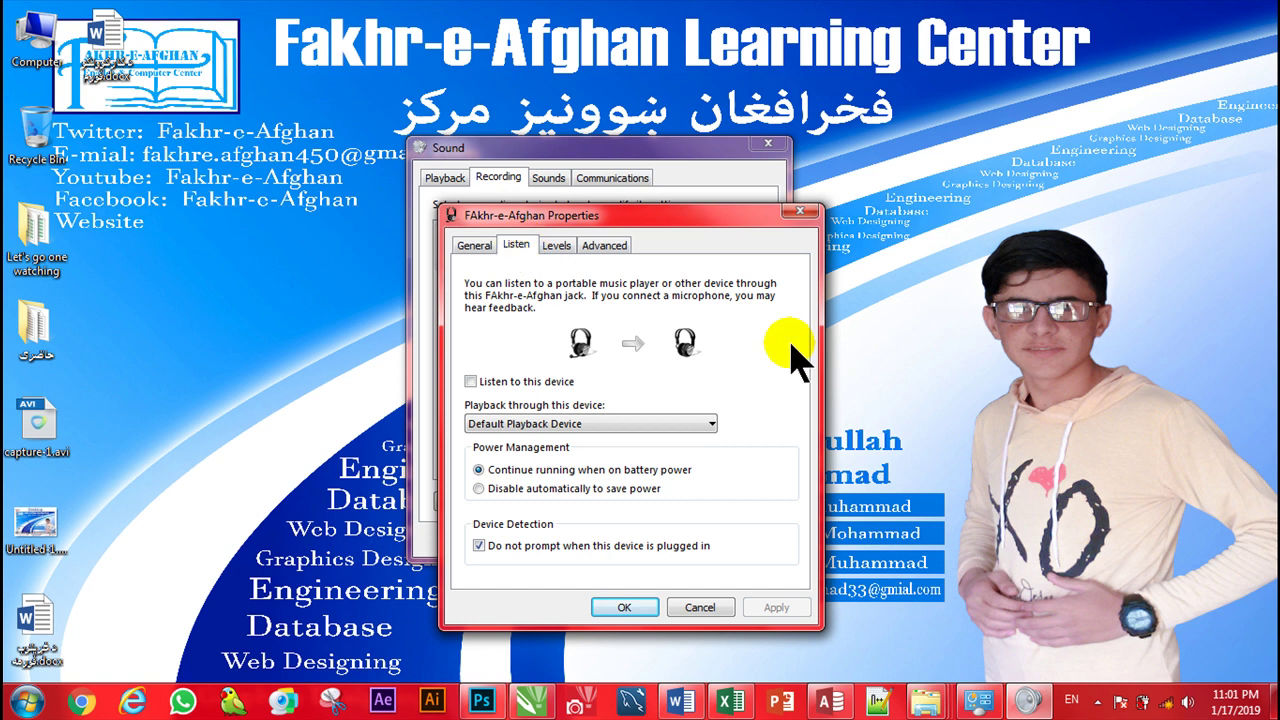
left_click(578, 327)
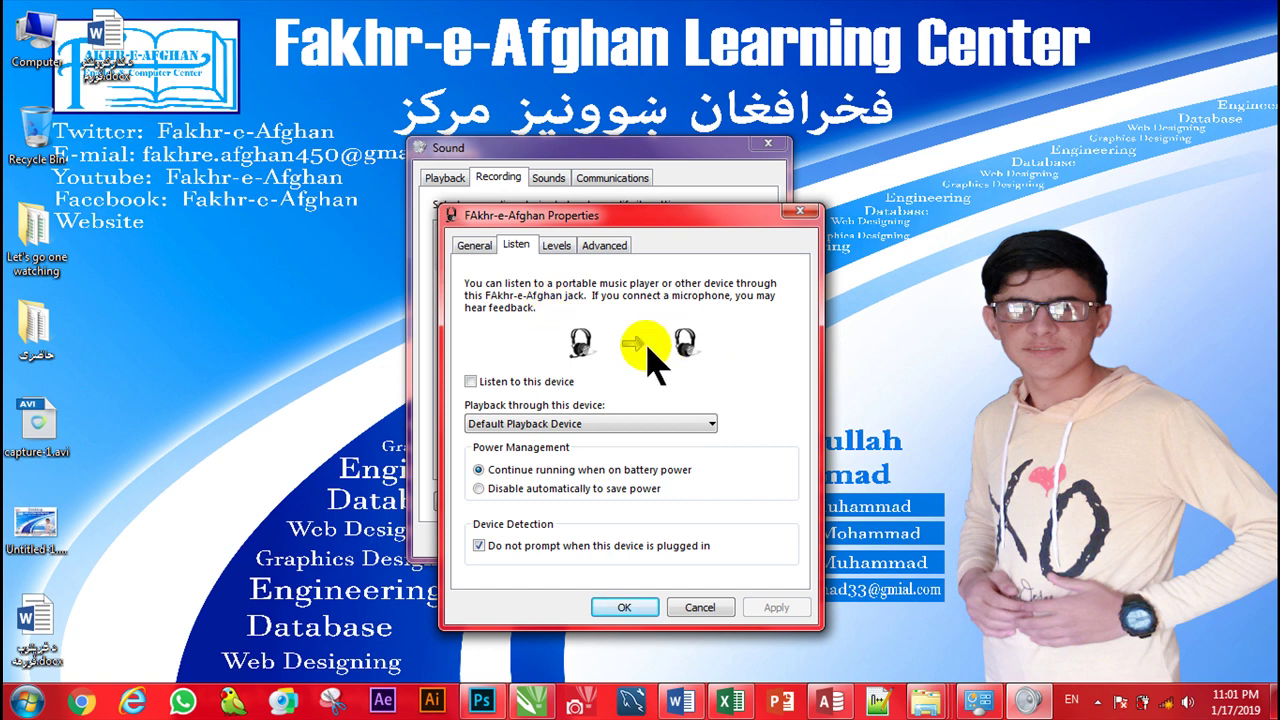
left_click(470, 382)
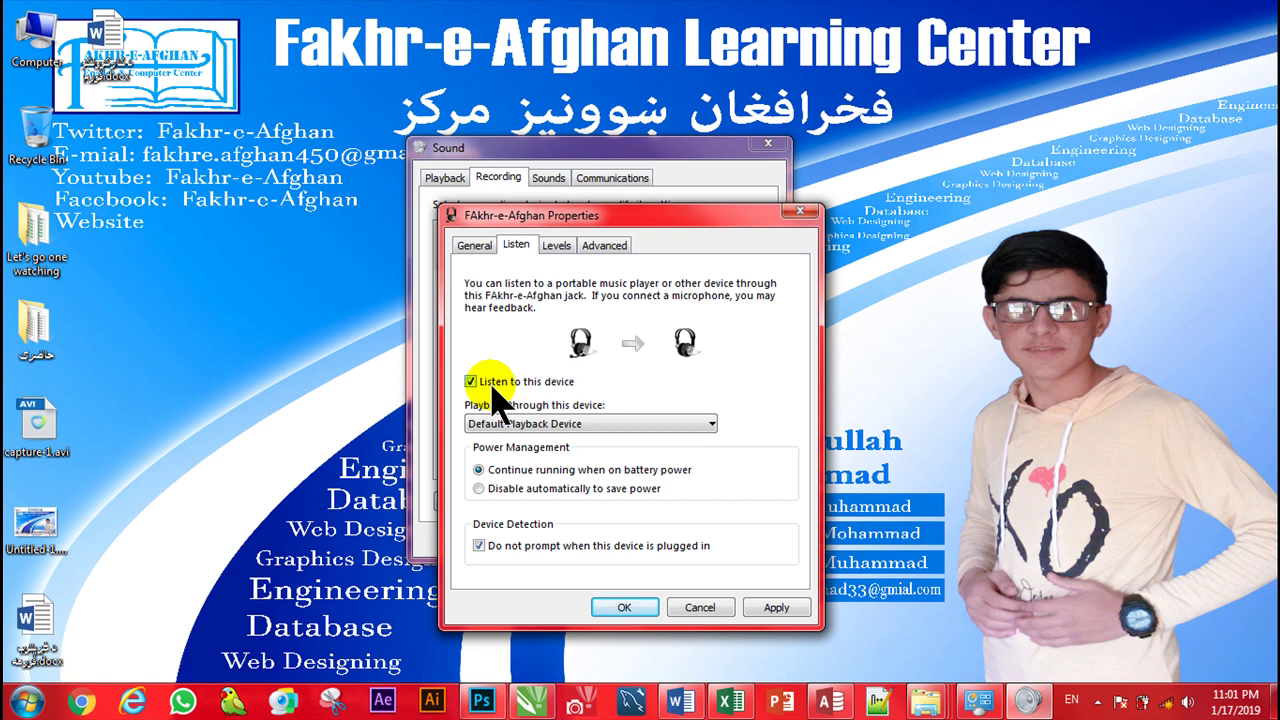
left_click(493, 388)
left_click(494, 385)
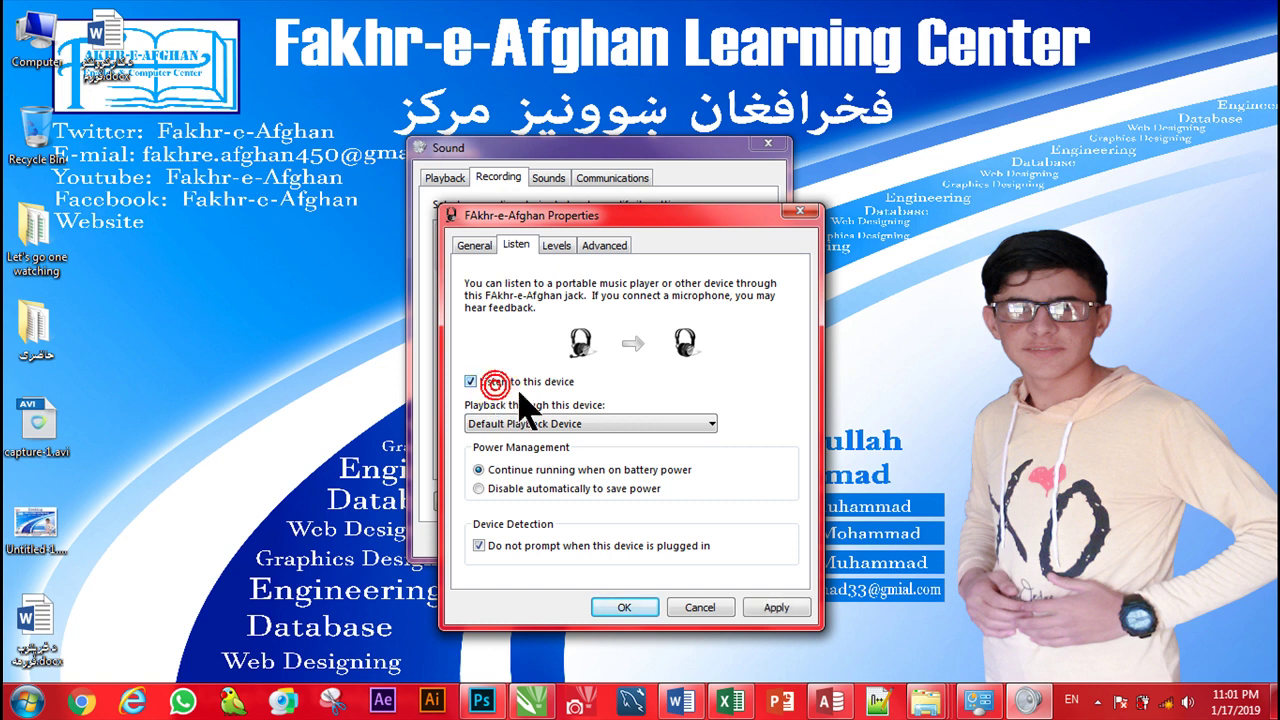
Set the device's playback output to Fakhr-e-Afghan (High Definition Audio Device).
left_click(548, 420)
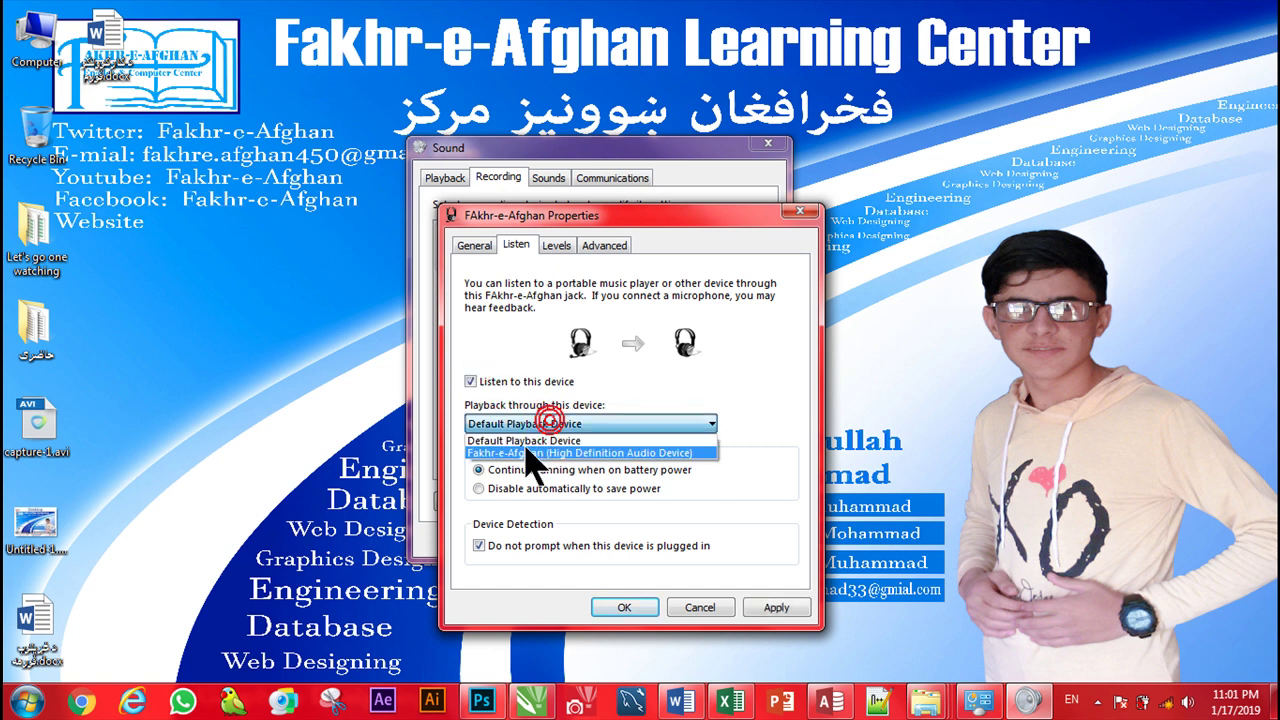
left_click(550, 452)
left_click(563, 424)
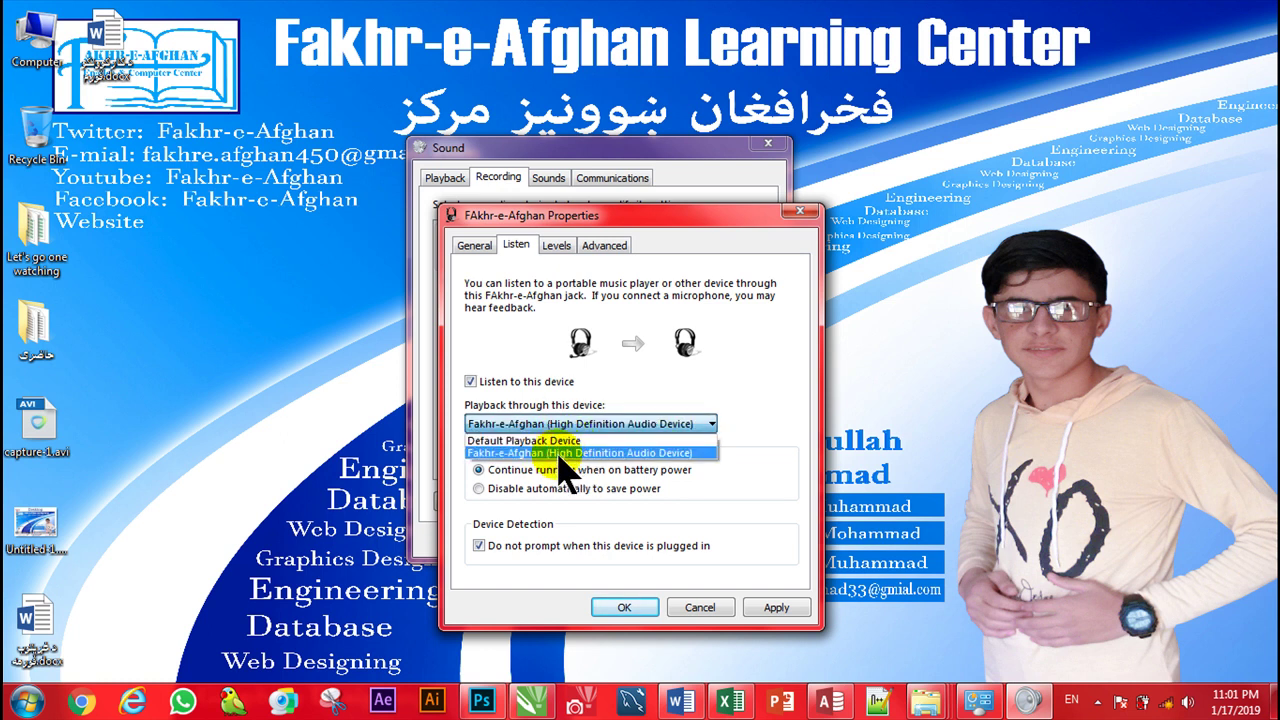
left_click(632, 455)
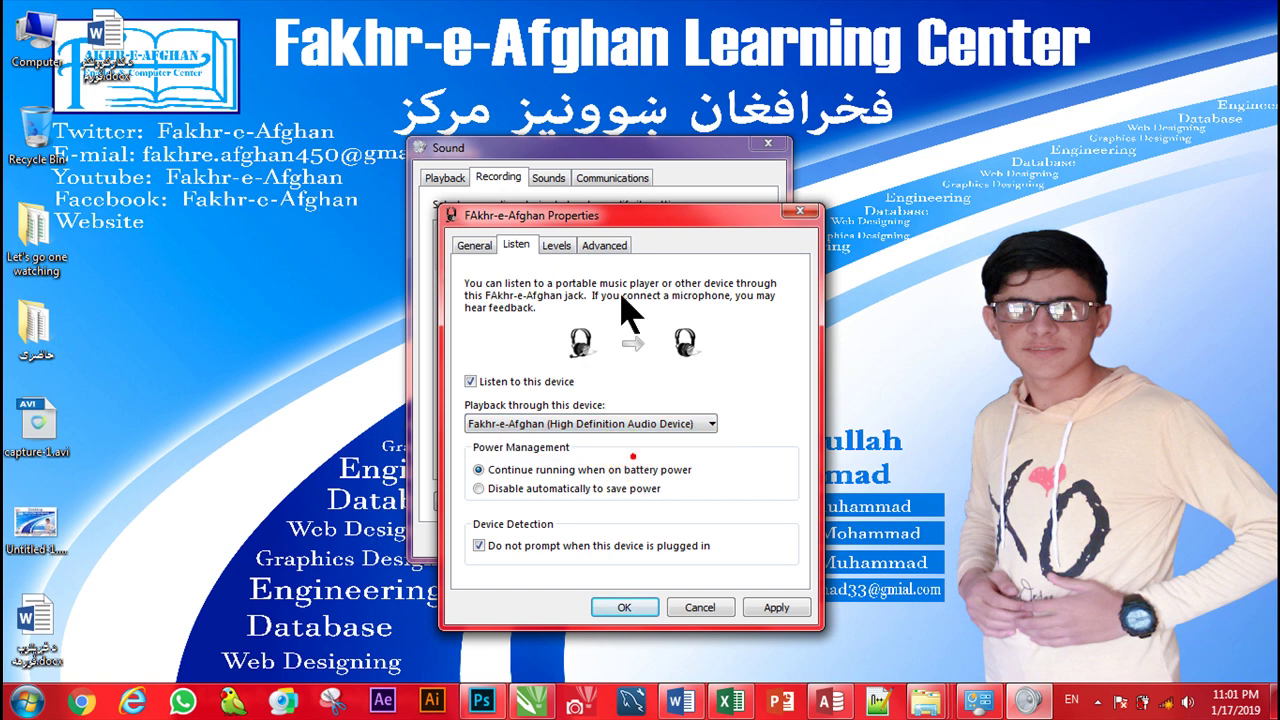
Lower the recording device's microphone level to 90 and return it to 99.
left_click_drag(584, 214, 628, 199)
left_click(601, 230)
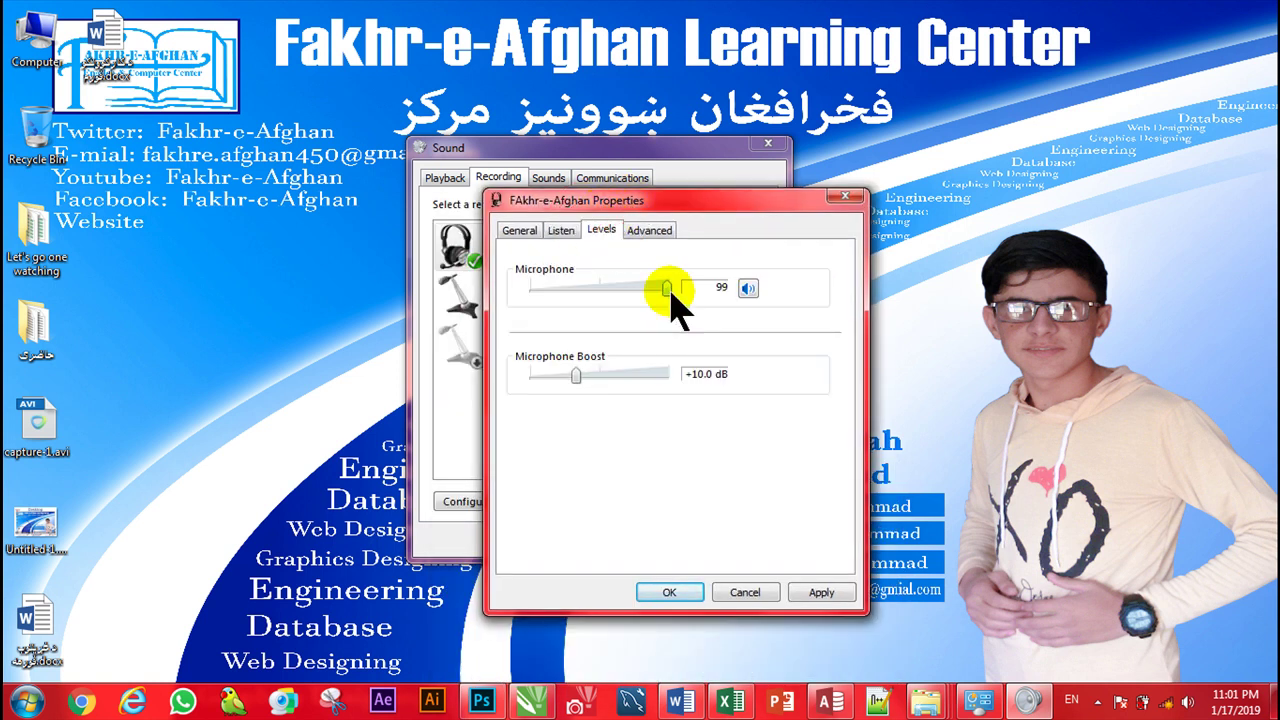
left_click_drag(664, 295, 653, 323)
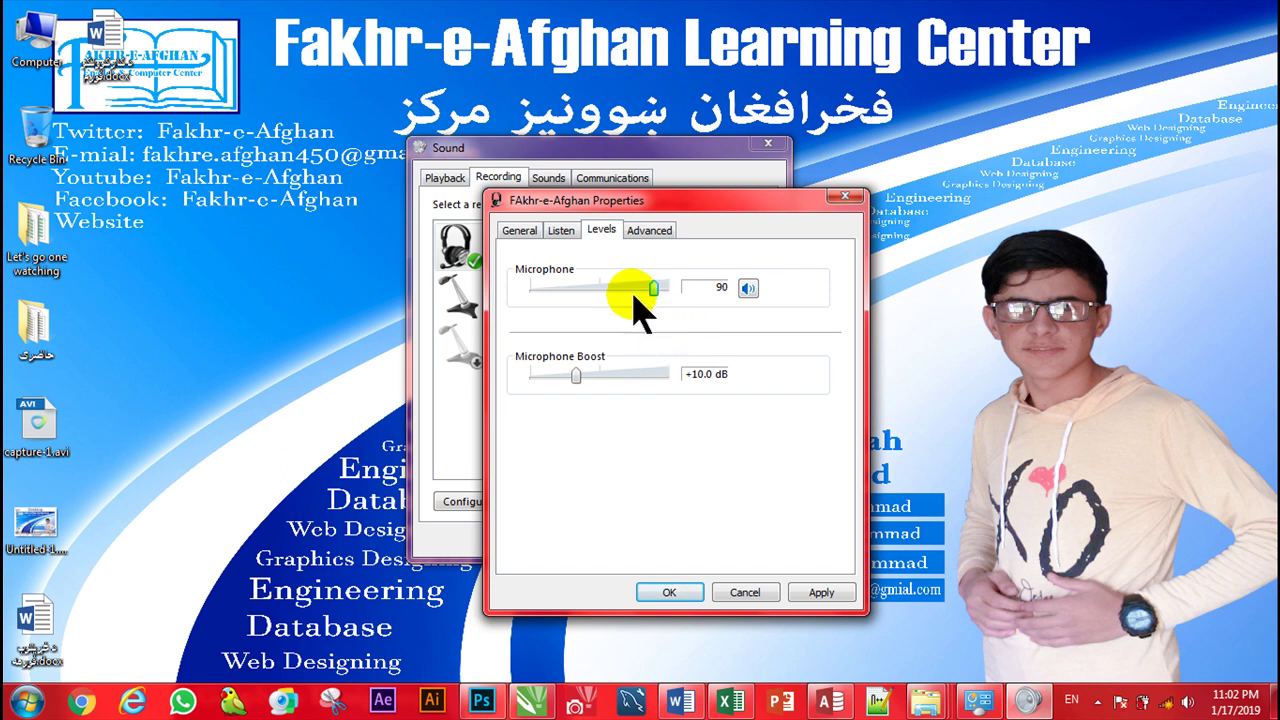
left_click_drag(657, 300, 676, 301)
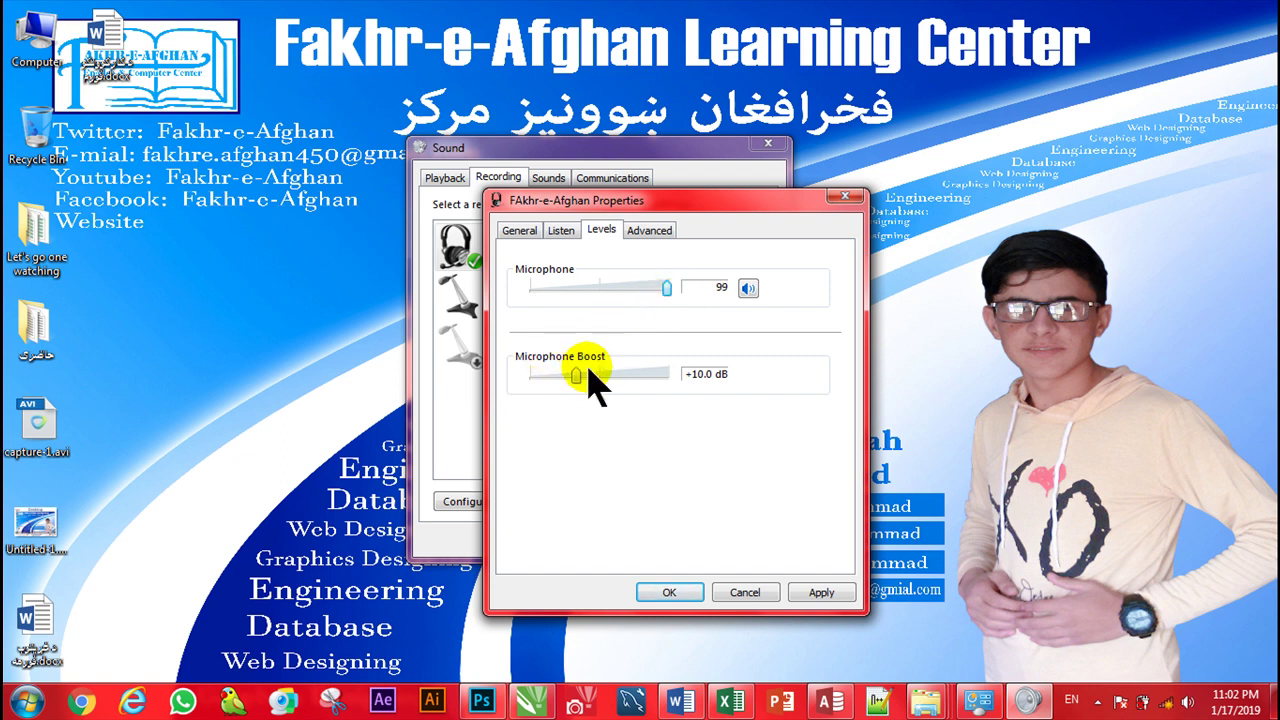
Raise the microphone boost to +30.0 dB and return it to +10.0 dB.
left_click_drag(586, 378, 680, 420)
left_click(699, 421)
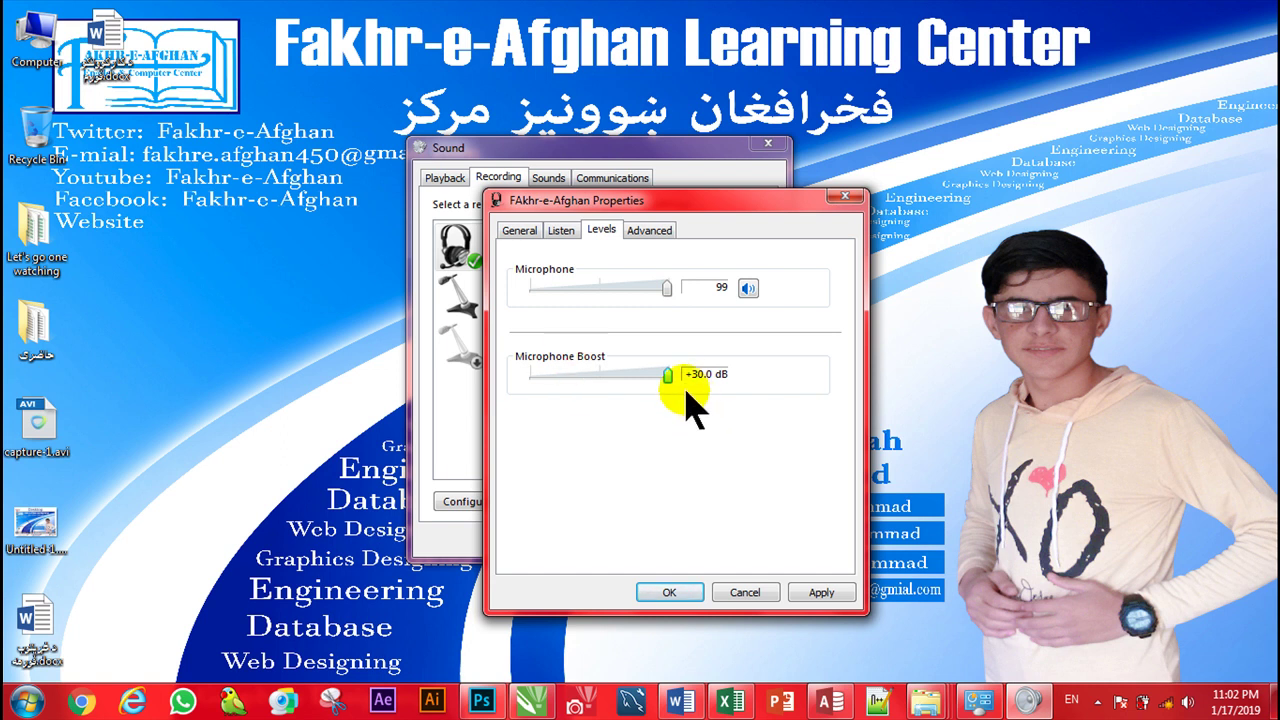
left_click_drag(668, 375, 578, 385)
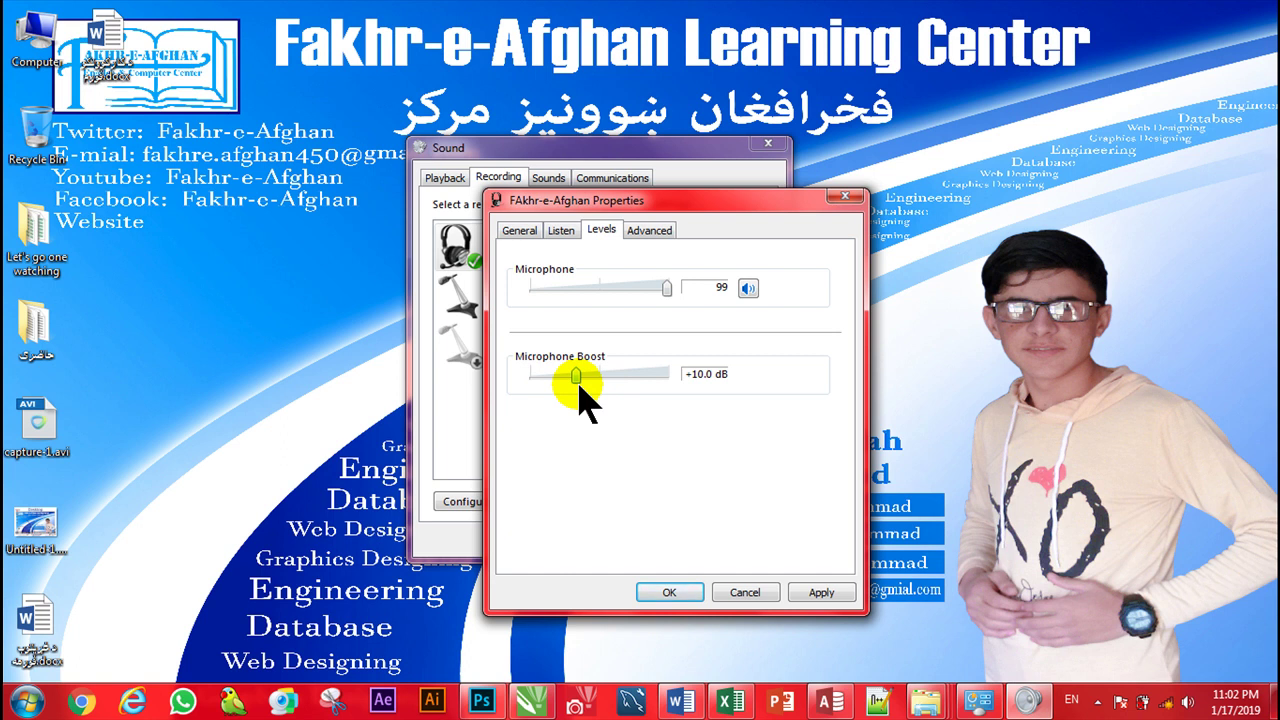
mouse_move(579, 385)
left_mouse_down()
mouse_move(660, 383)
mouse_move(593, 385)
left_mouse_up()
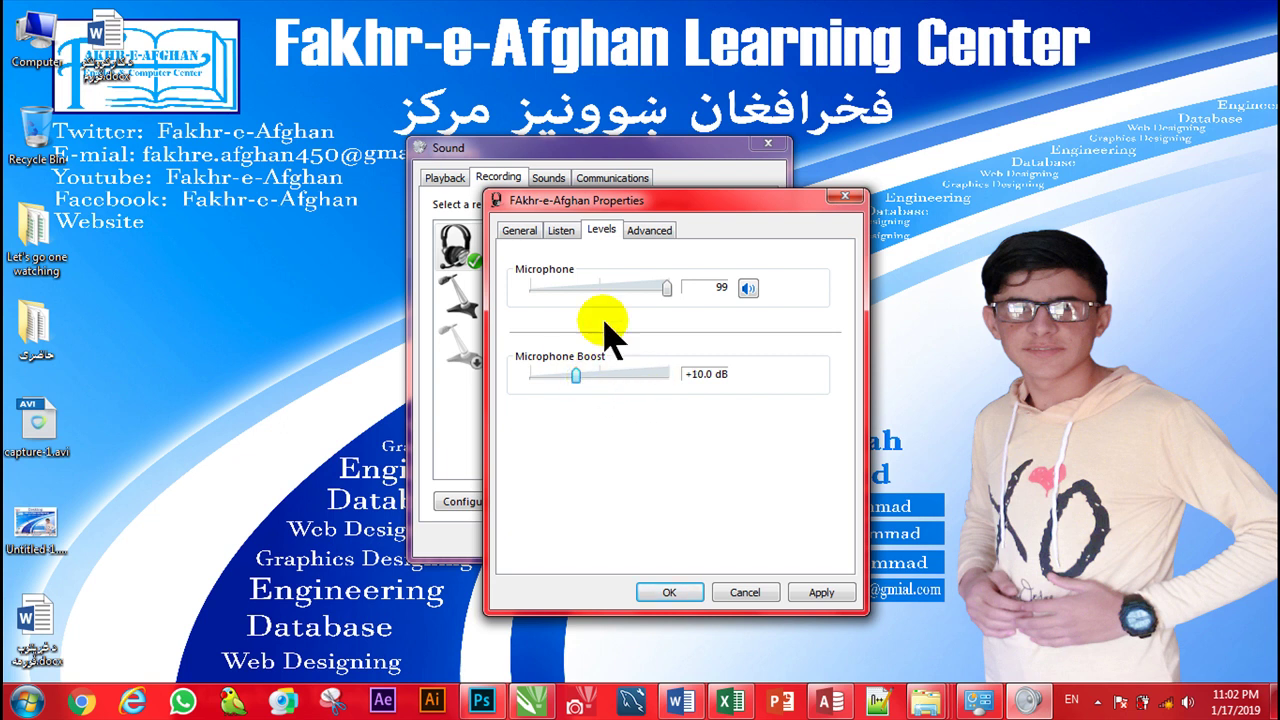
Set the recording device's default format to 2 channel, 16 bit, 48000 Hz (DVD Quality).
left_click(649, 230)
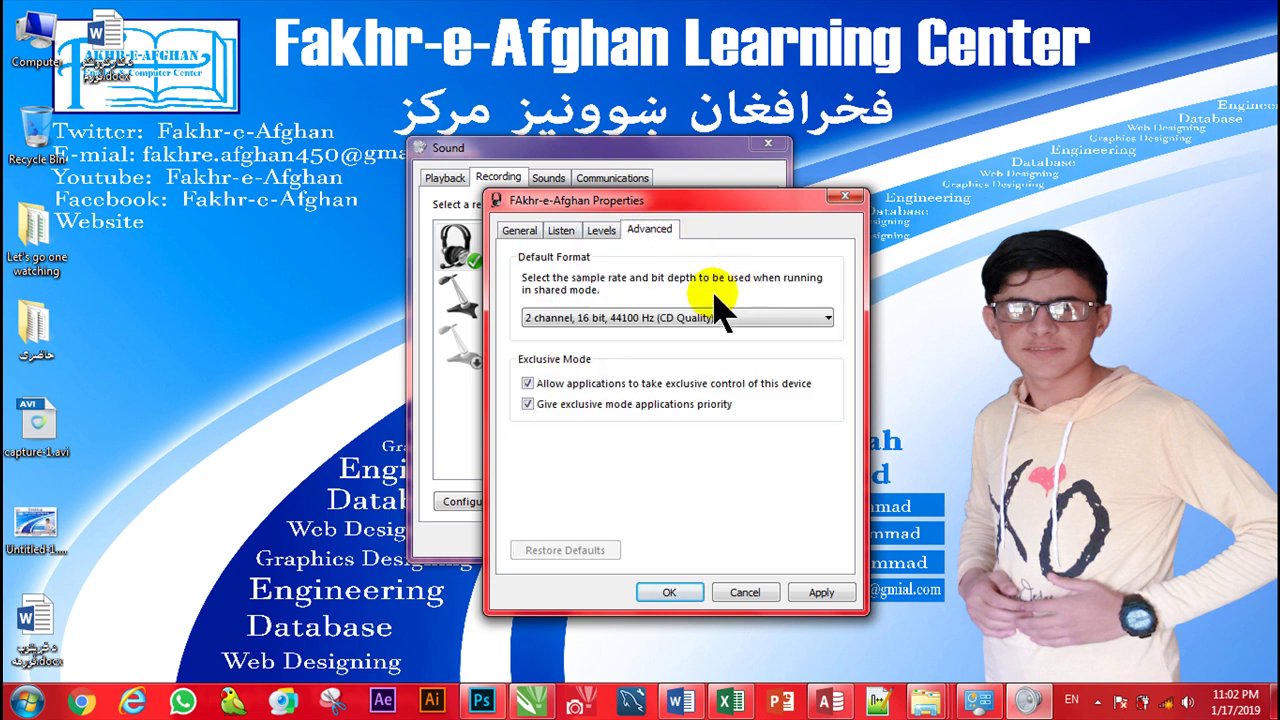
left_click(672, 317)
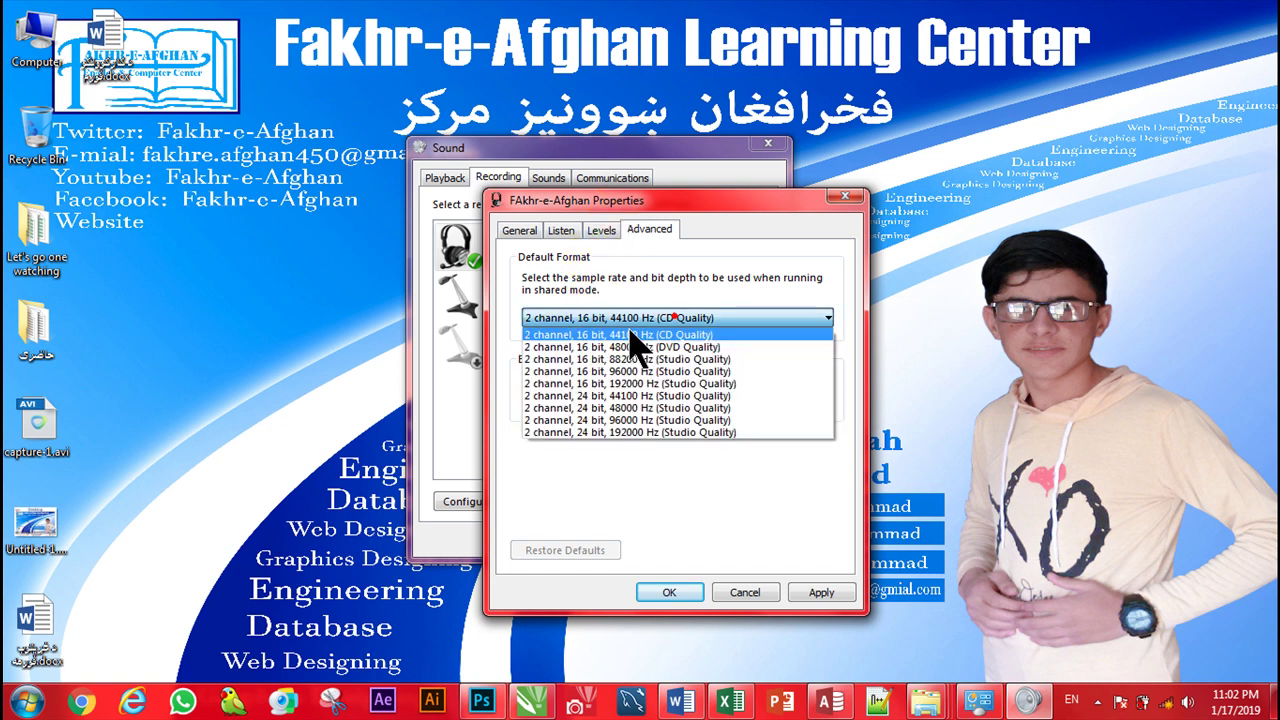
left_click(622, 336)
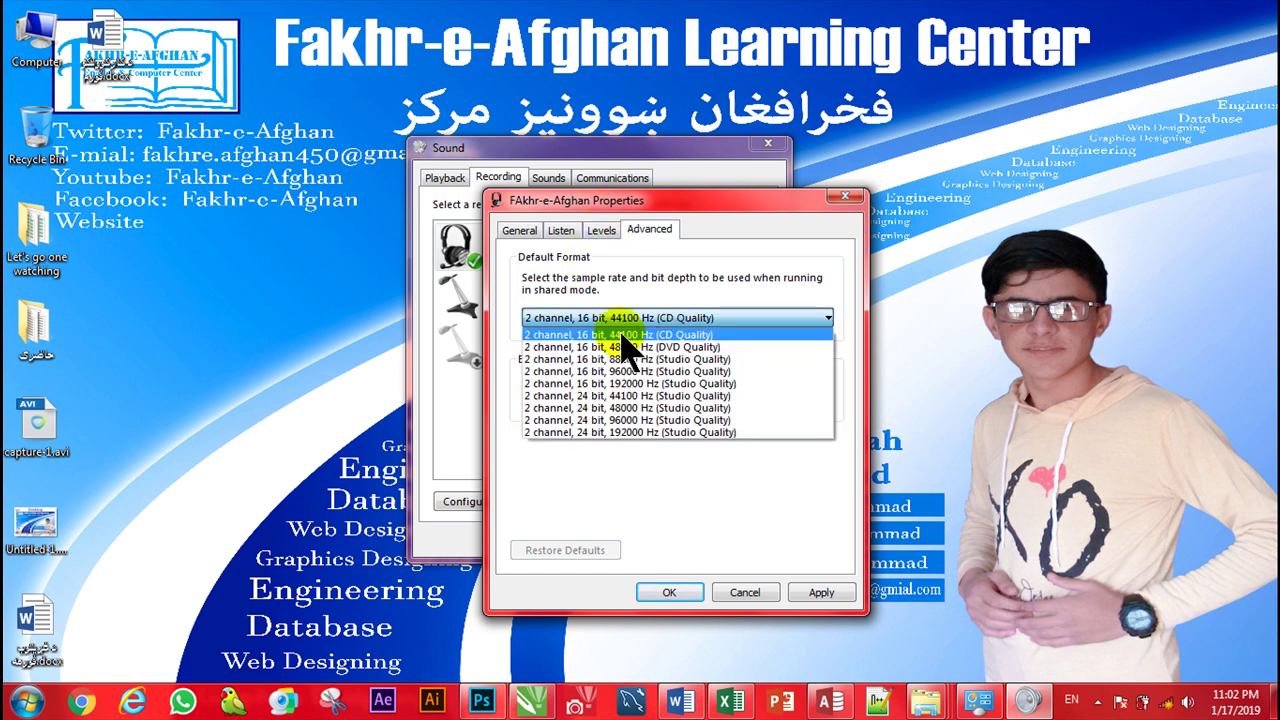
left_click(686, 318)
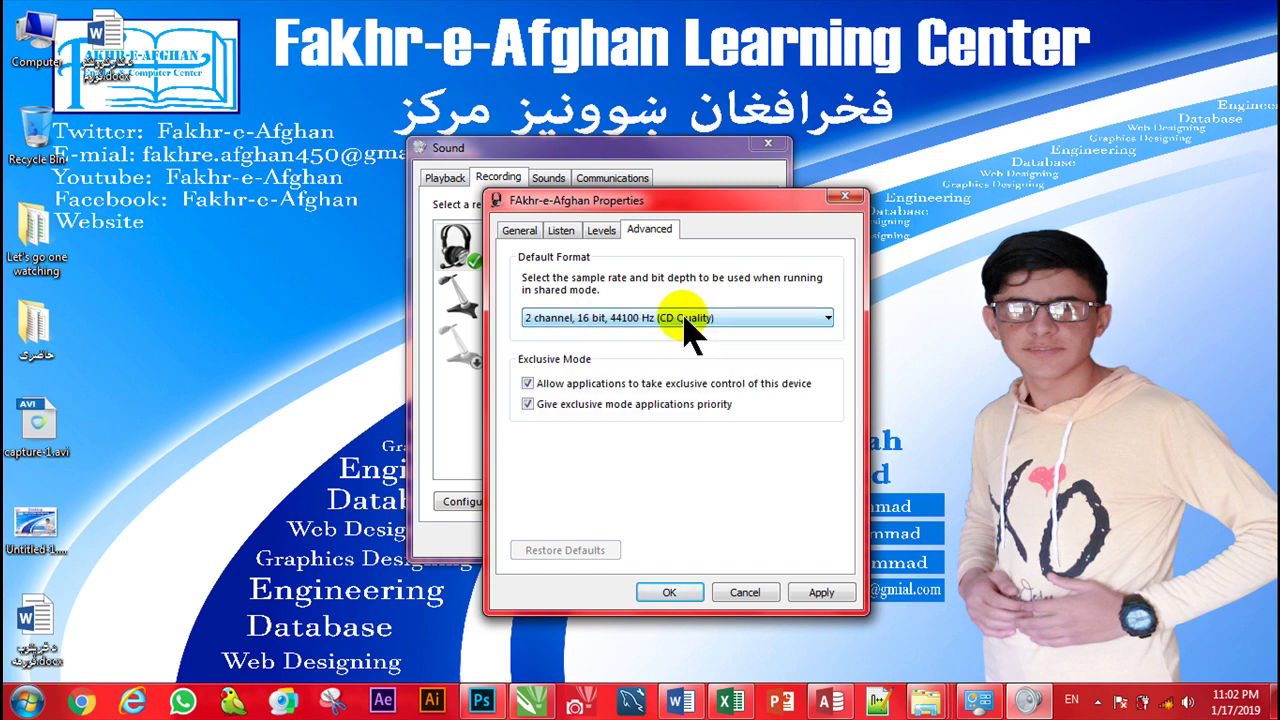
left_click(686, 318)
left_click(664, 352)
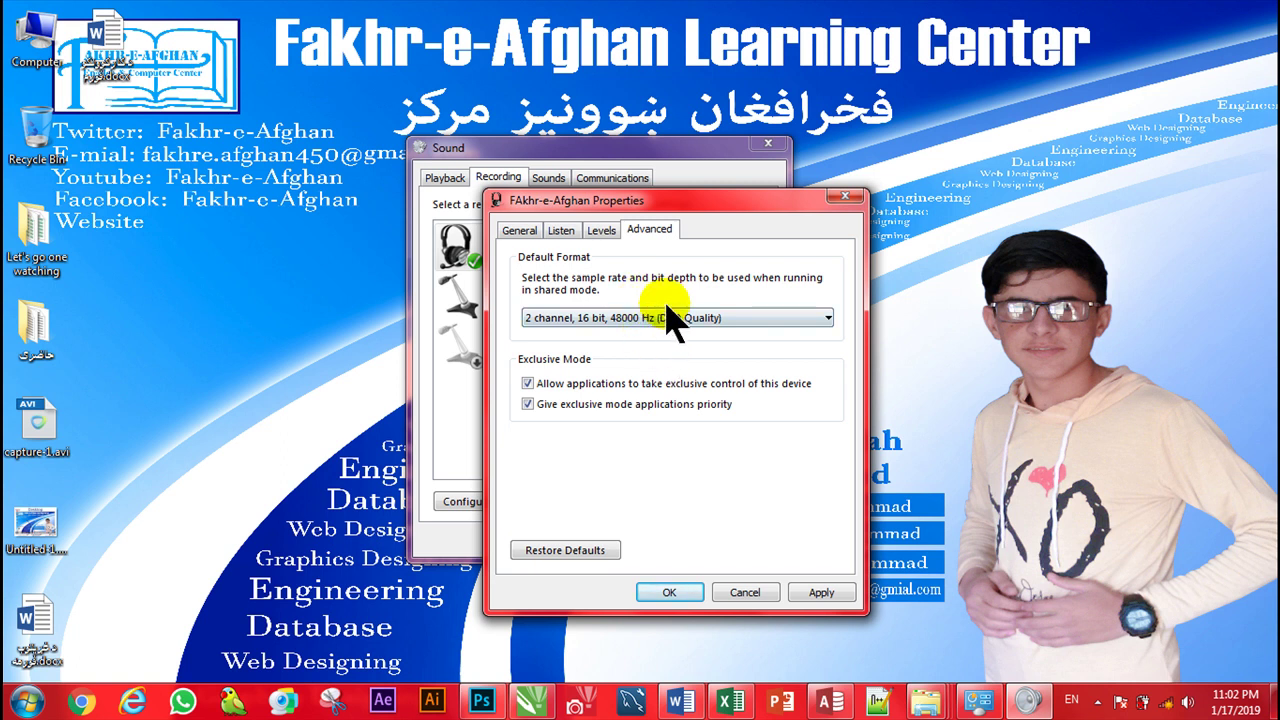
Restore the default format settings of the recording device and accept its properties.
left_click(688, 318)
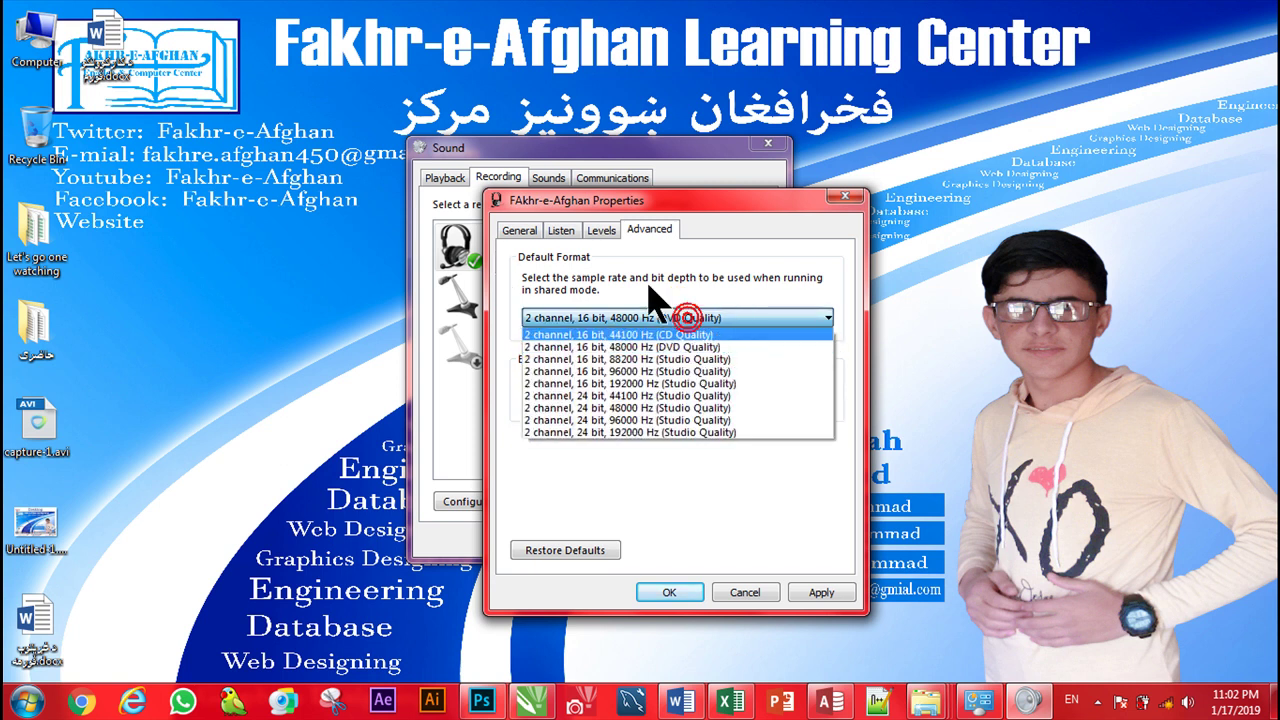
left_click(606, 312)
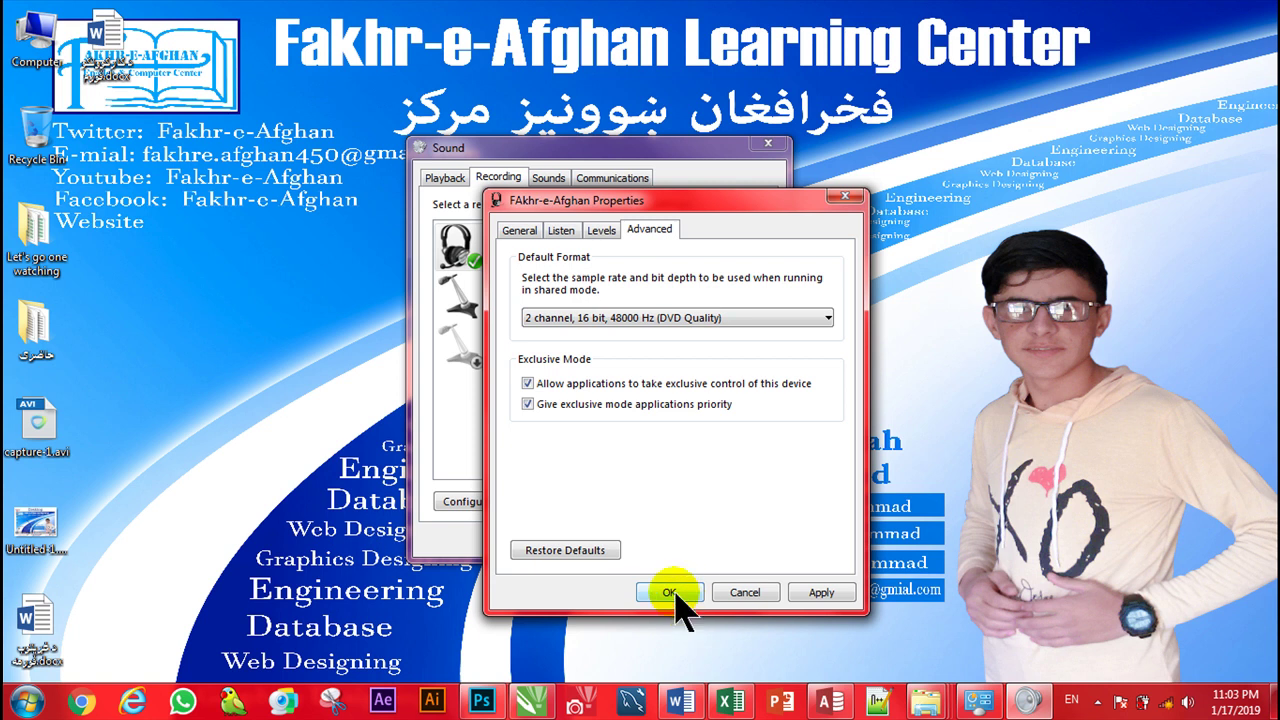
left_click(565, 549)
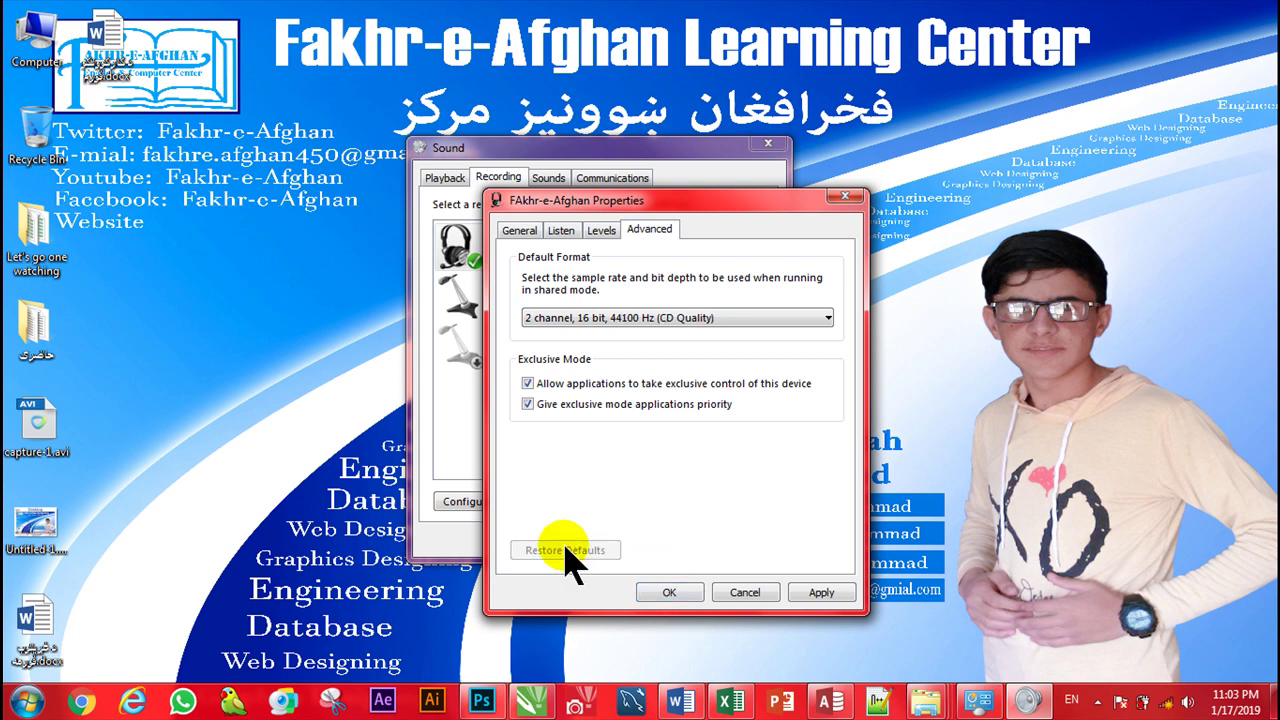
left_click(667, 593)
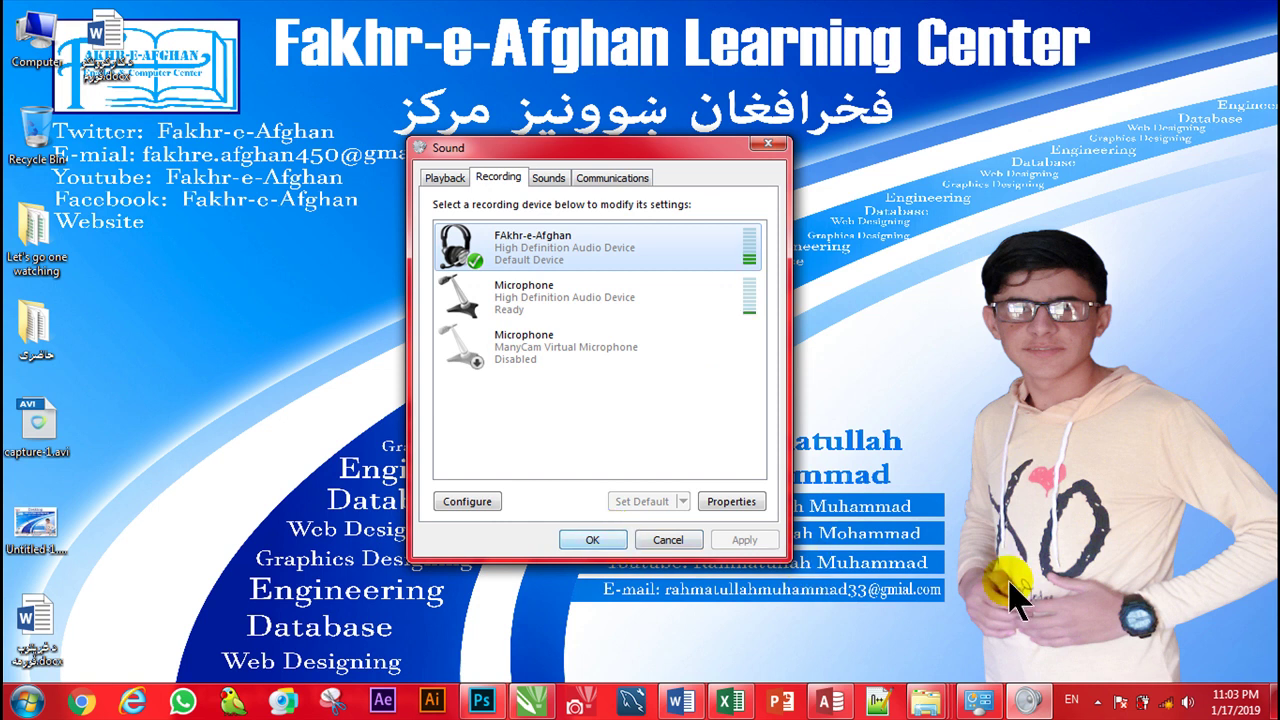
Close the Sound settings and open the Personalization window from the desktop.
left_click(665, 545)
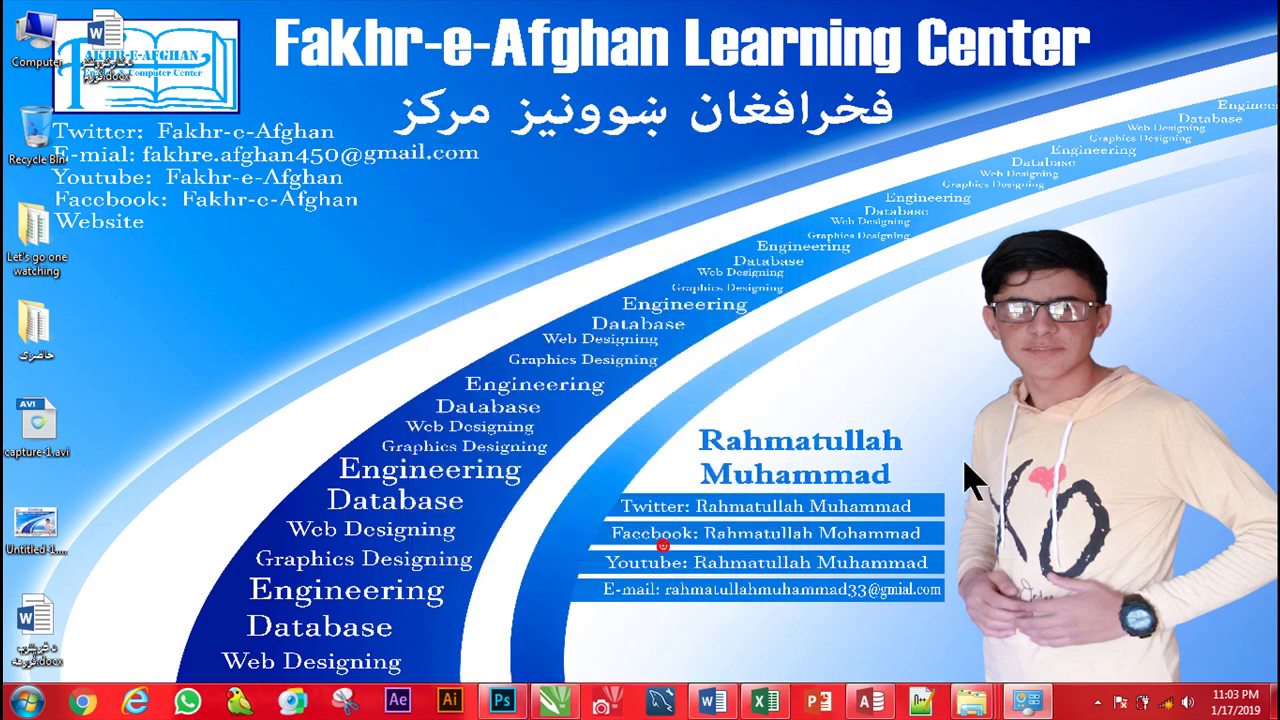
right_click(998, 355)
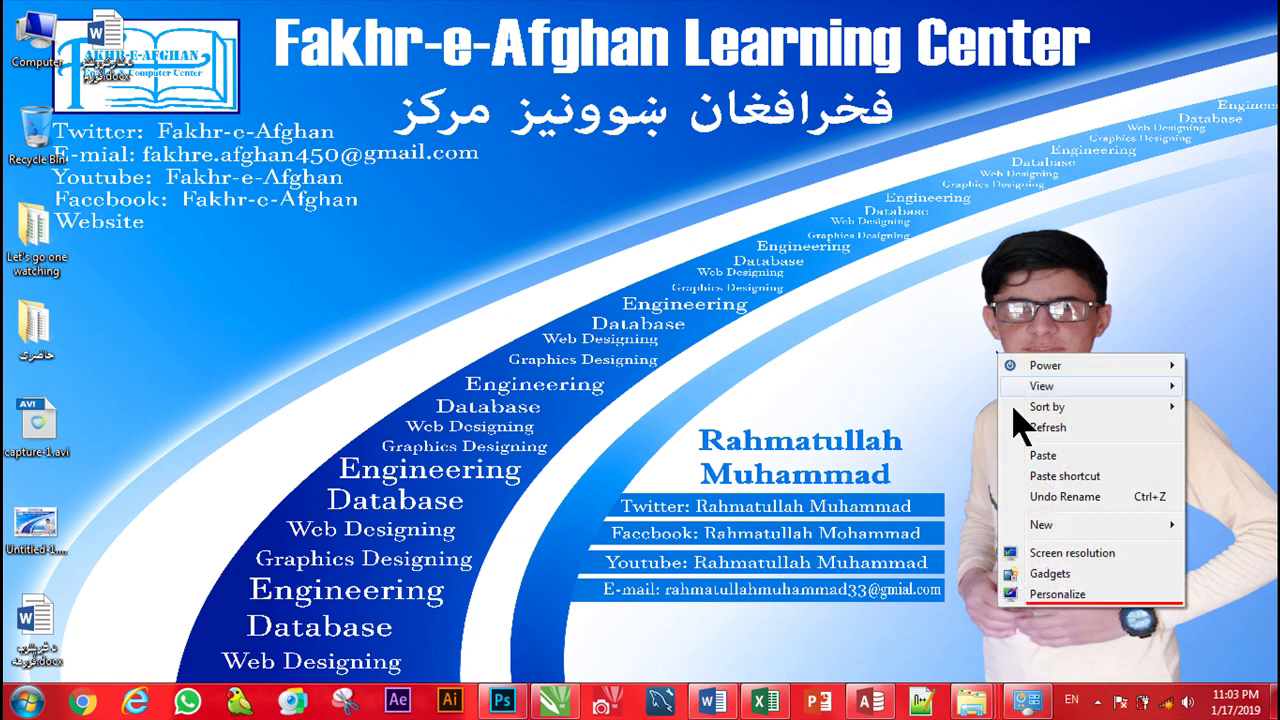
left_click(1057, 594)
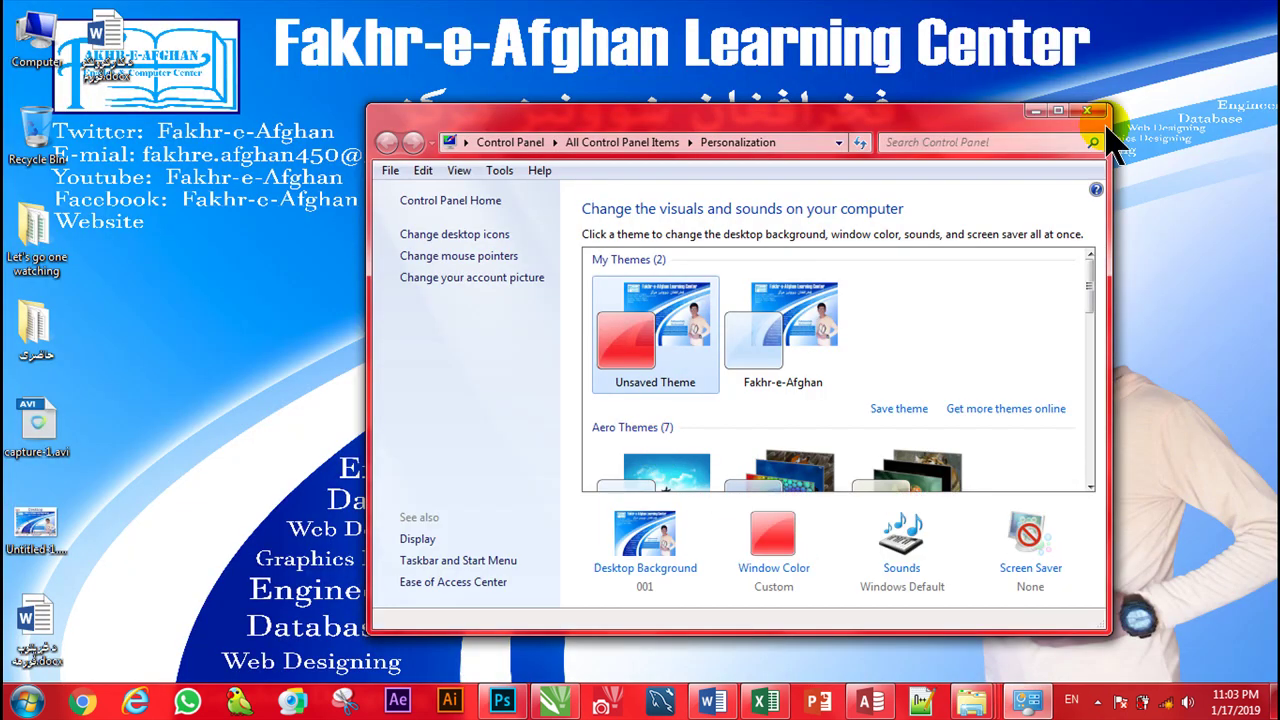
Maximize the Personalization window and show the recording devices in the Sound settings.
left_click(1058, 111)
left_click(869, 618)
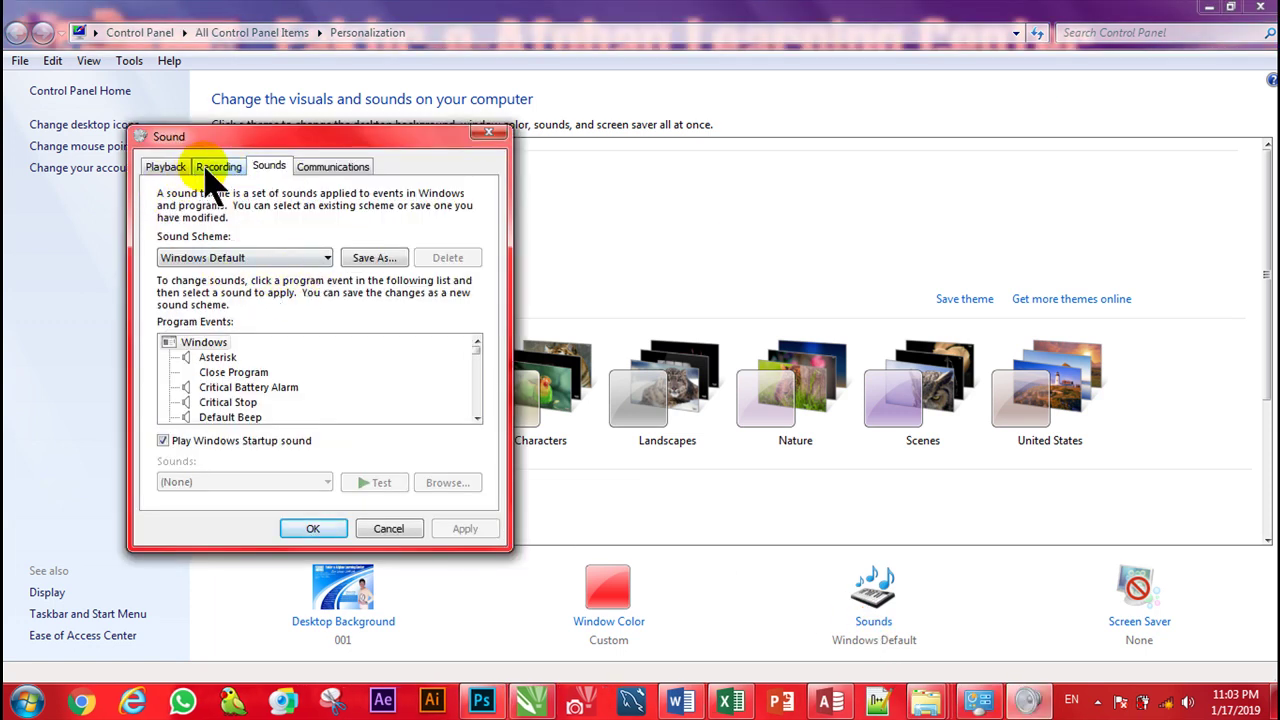
left_click(205, 168)
Disable the FAkhr-e-Afghan recording device and enable it again.
right_click(268, 236)
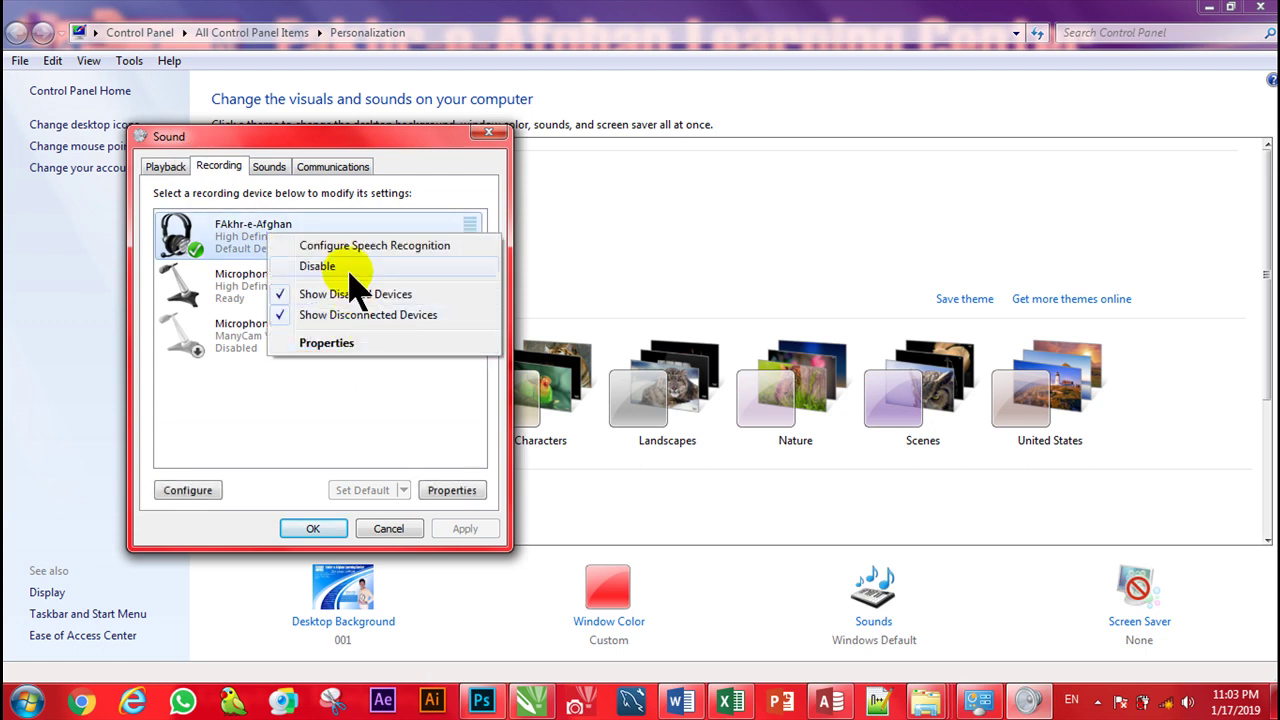
left_click(349, 268)
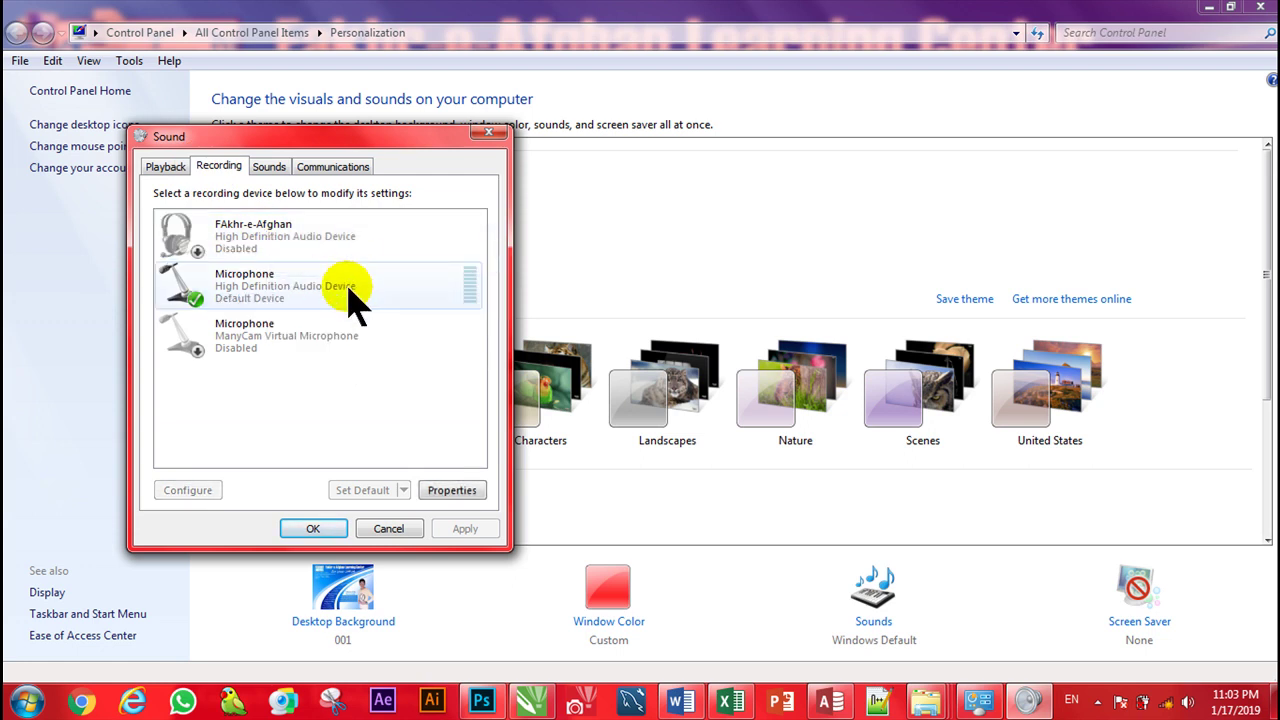
right_click(278, 218)
left_click(305, 232)
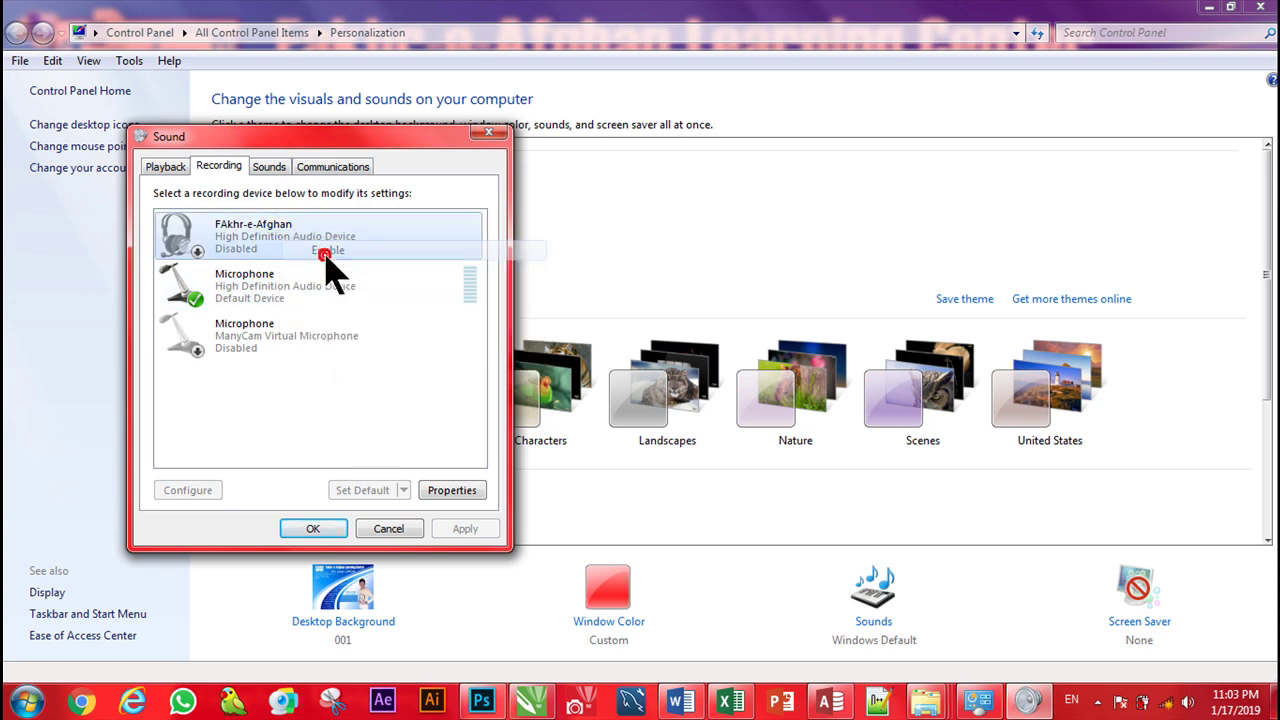
left_click(326, 255)
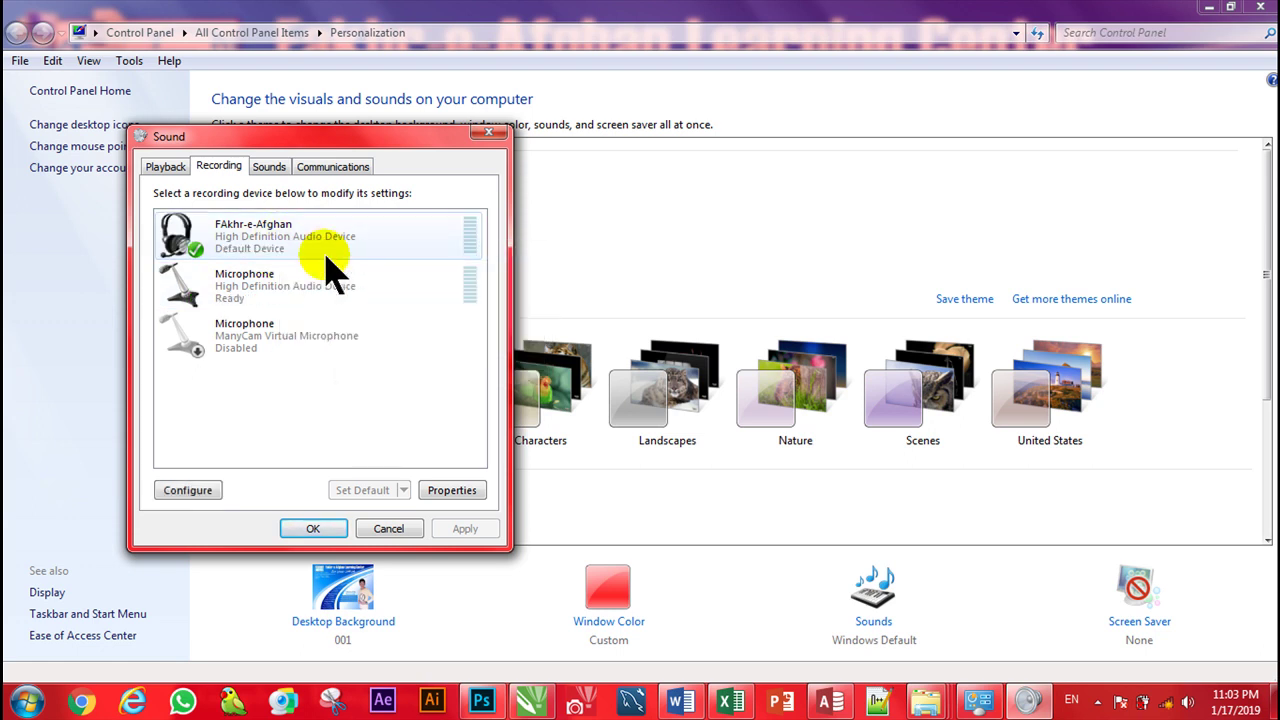
Review the default format, levels and listening settings in the FAkhr-e-Afghan recording device's properties and accept them.
right_click(325, 256)
left_click(418, 366)
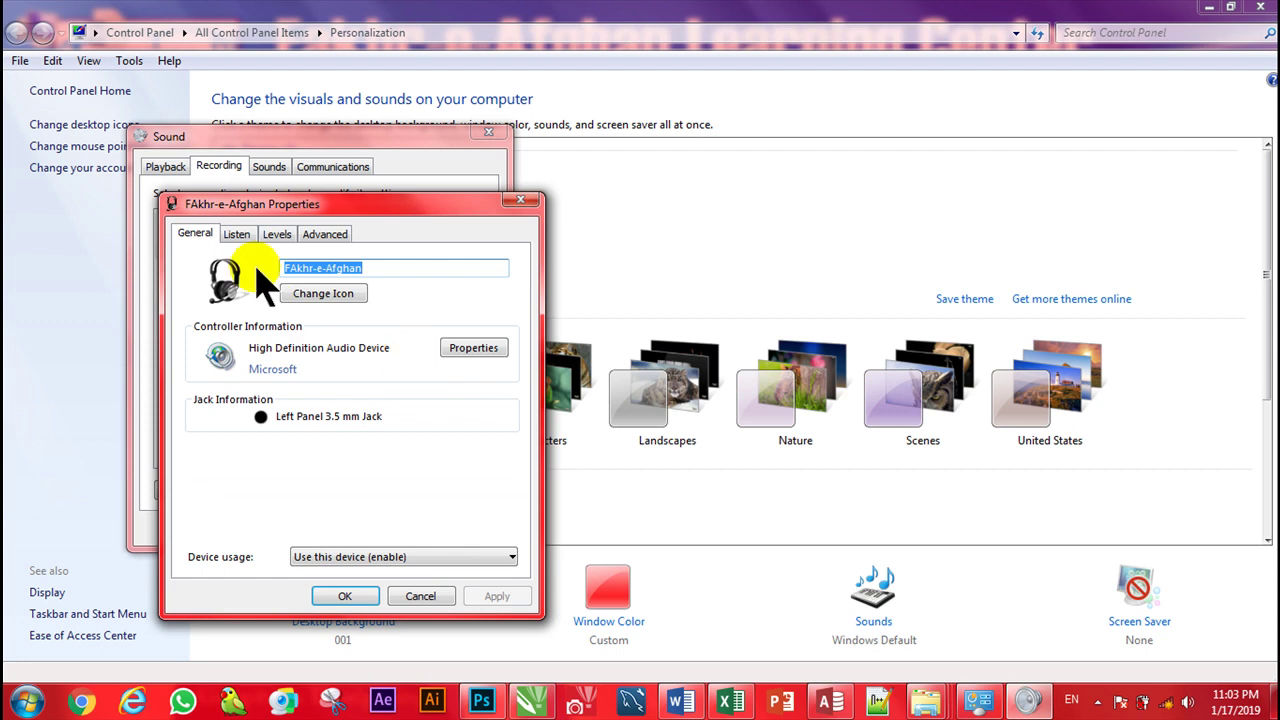
left_click(324, 237)
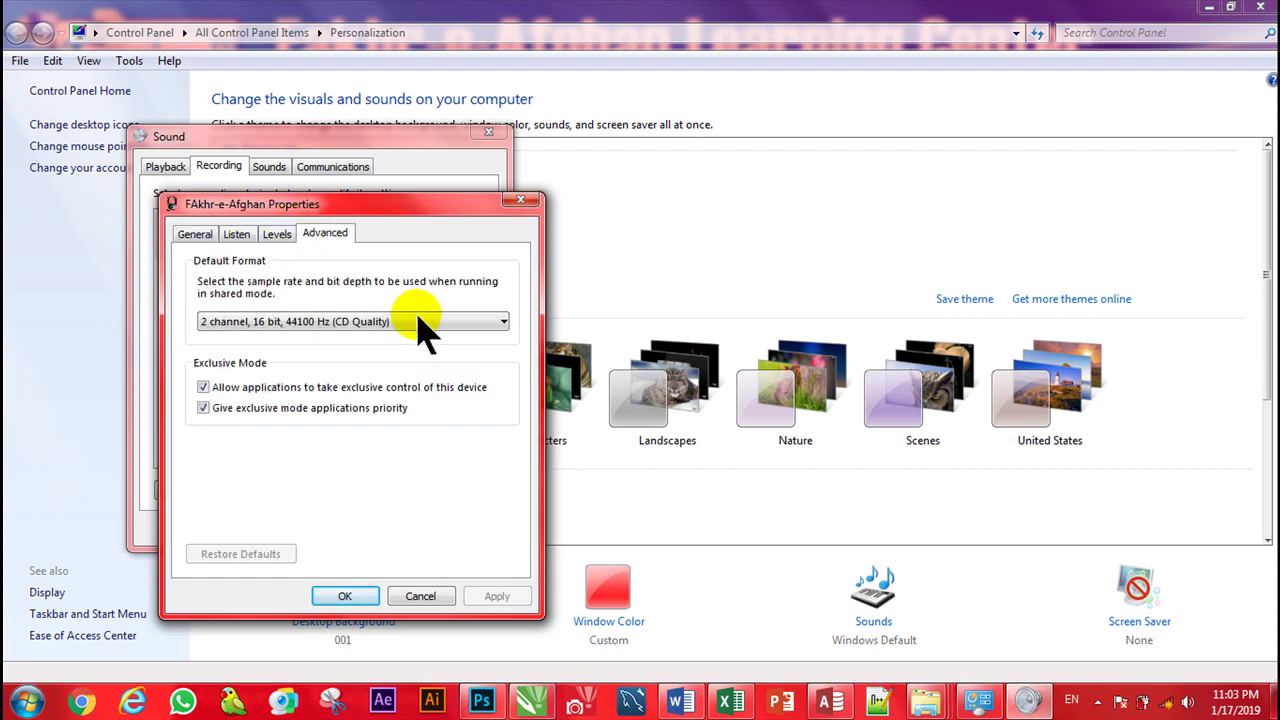
left_click(280, 245)
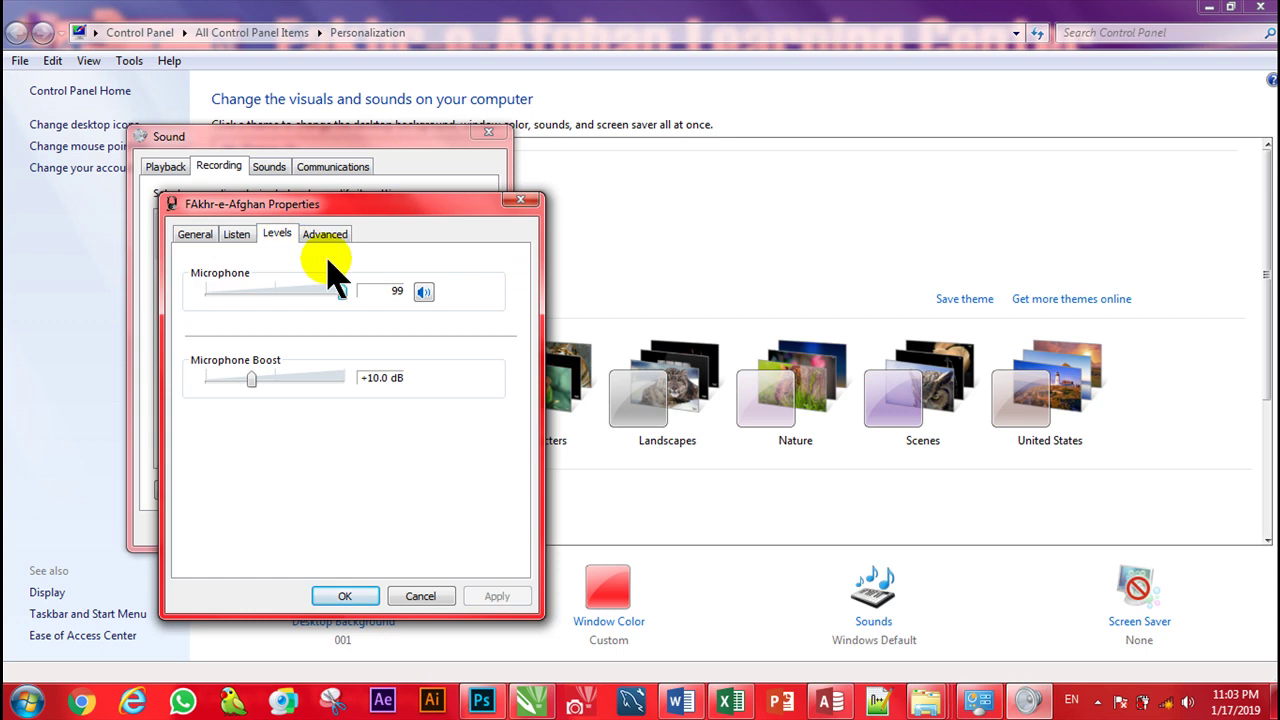
left_click(244, 236)
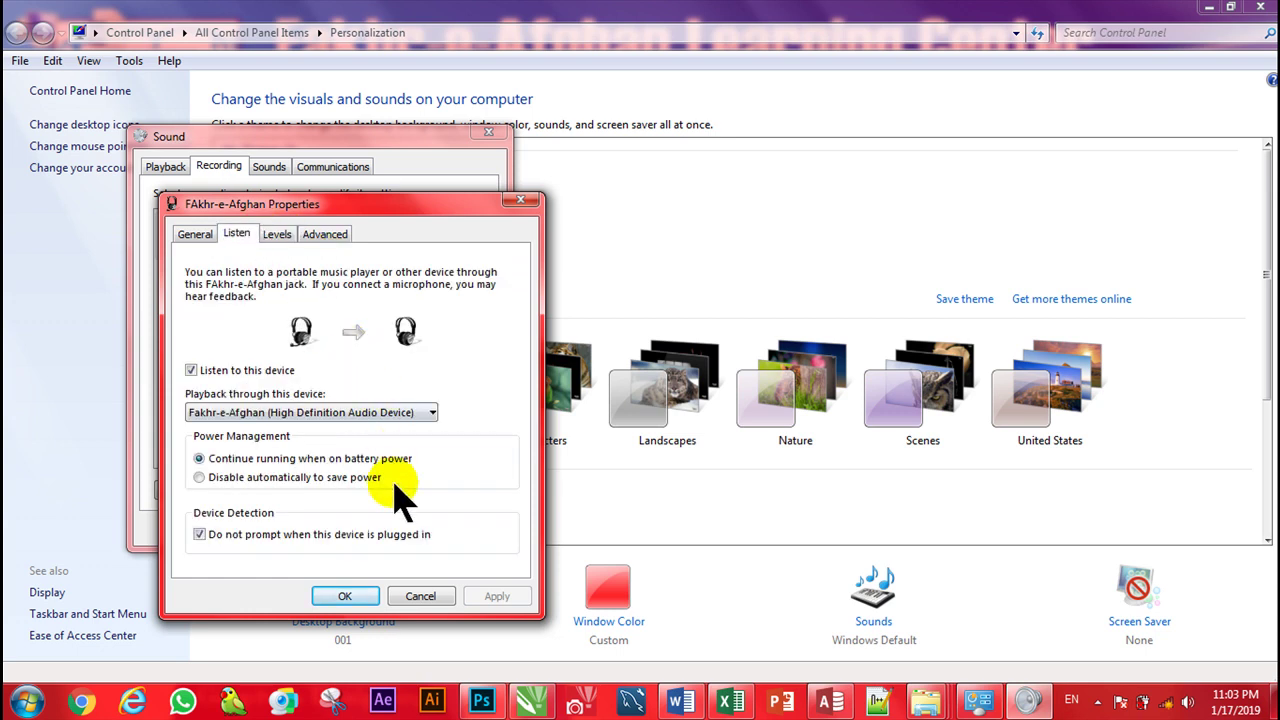
left_click(336, 595)
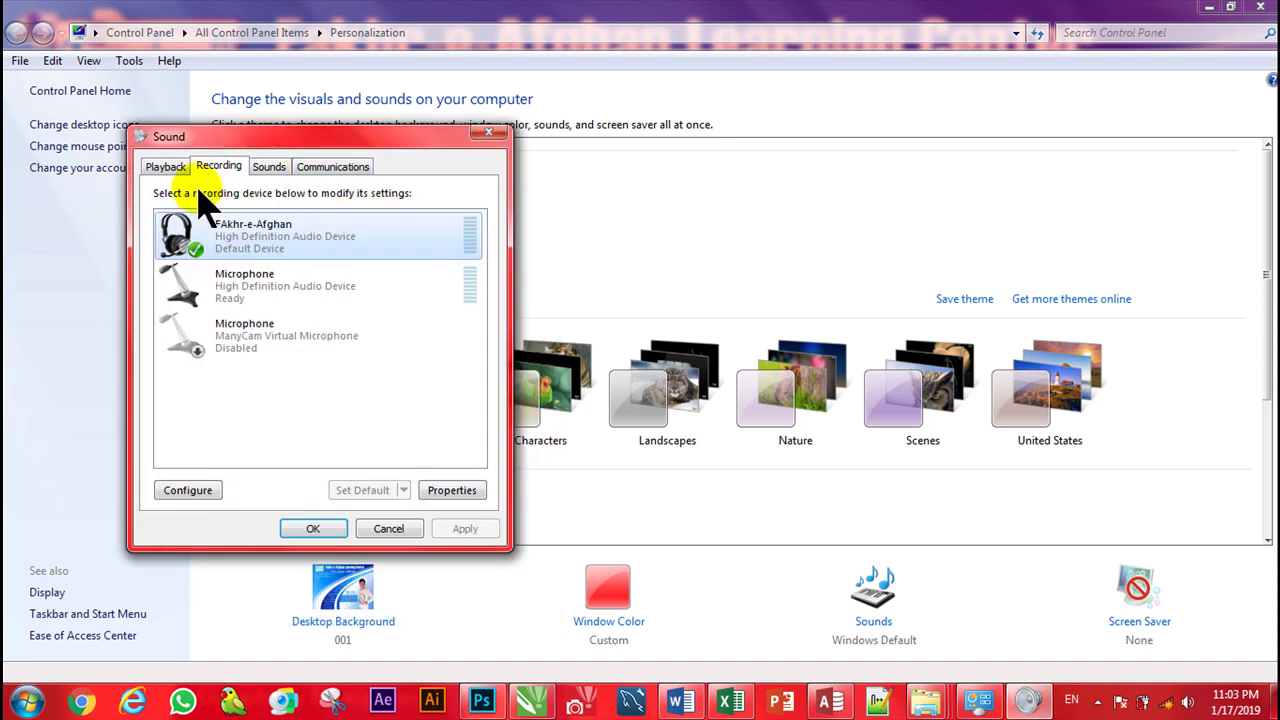
Return to the sound scheme settings, accept the Sound dialog and close the Personalization window.
left_click(266, 166)
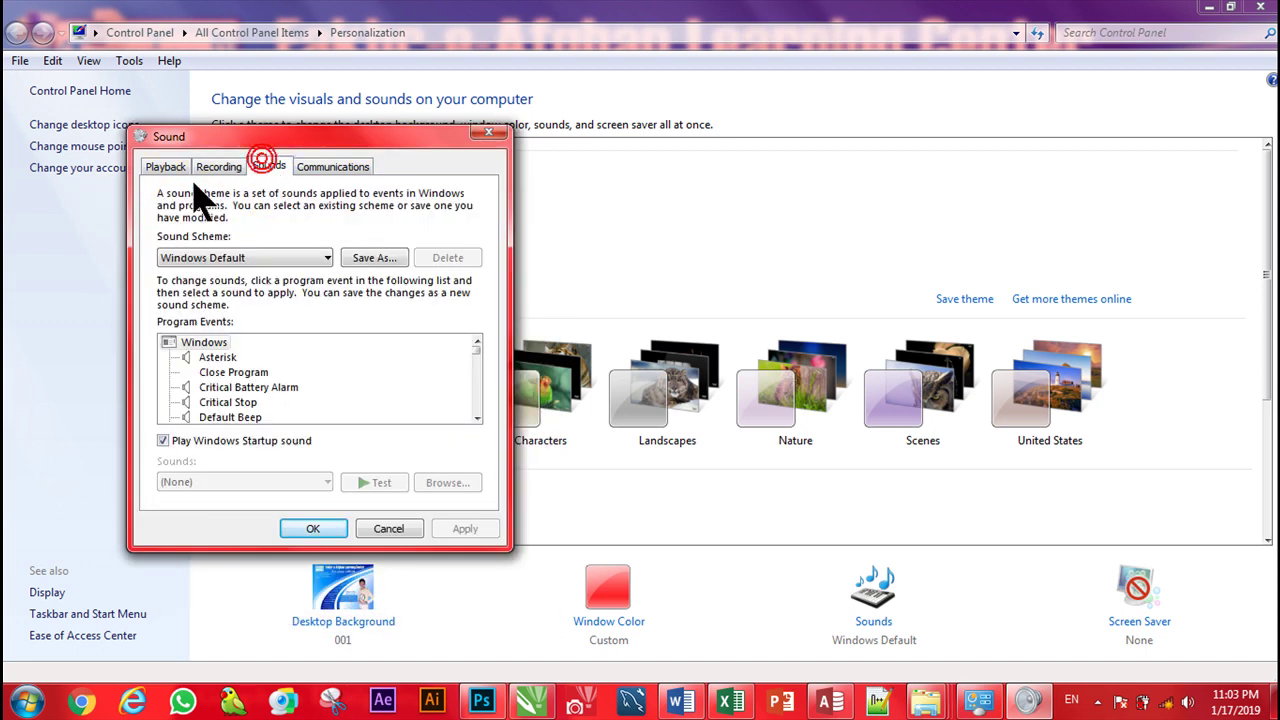
left_click(328, 530)
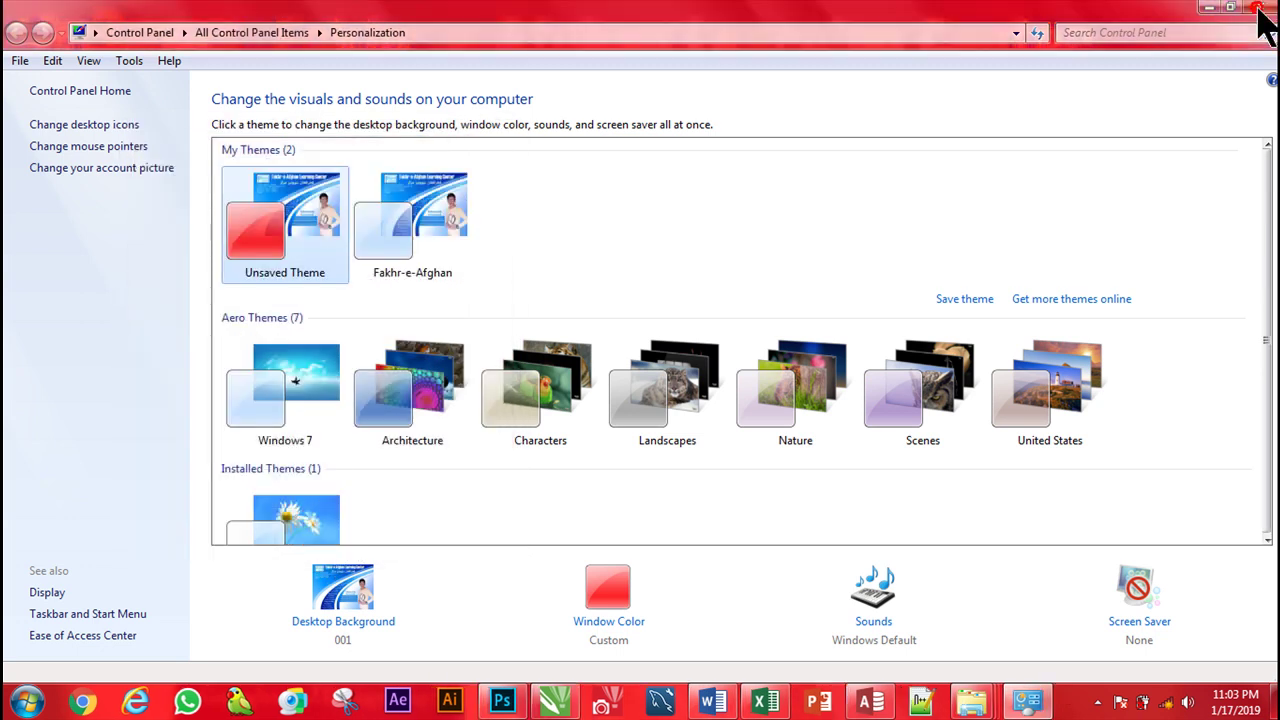
left_click(1257, 8)
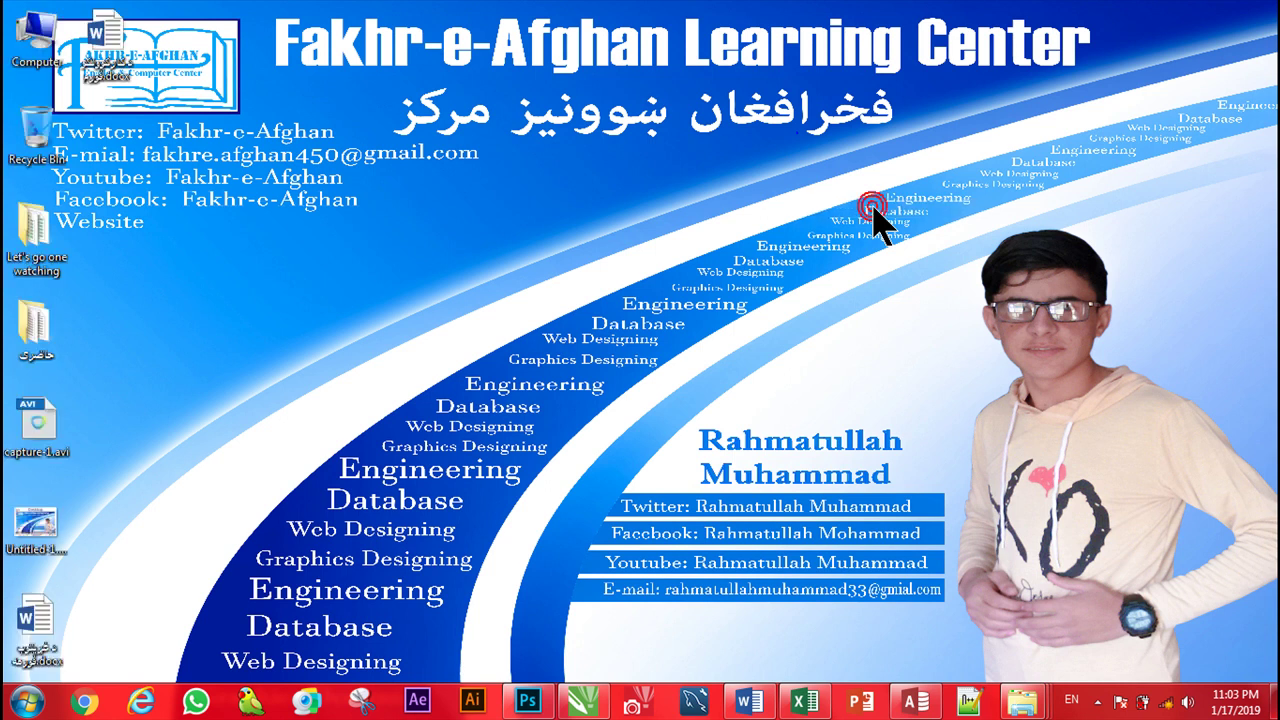
Refresh the desktop and show the hidden notification area icons.
right_click(873, 205)
left_click(931, 286)
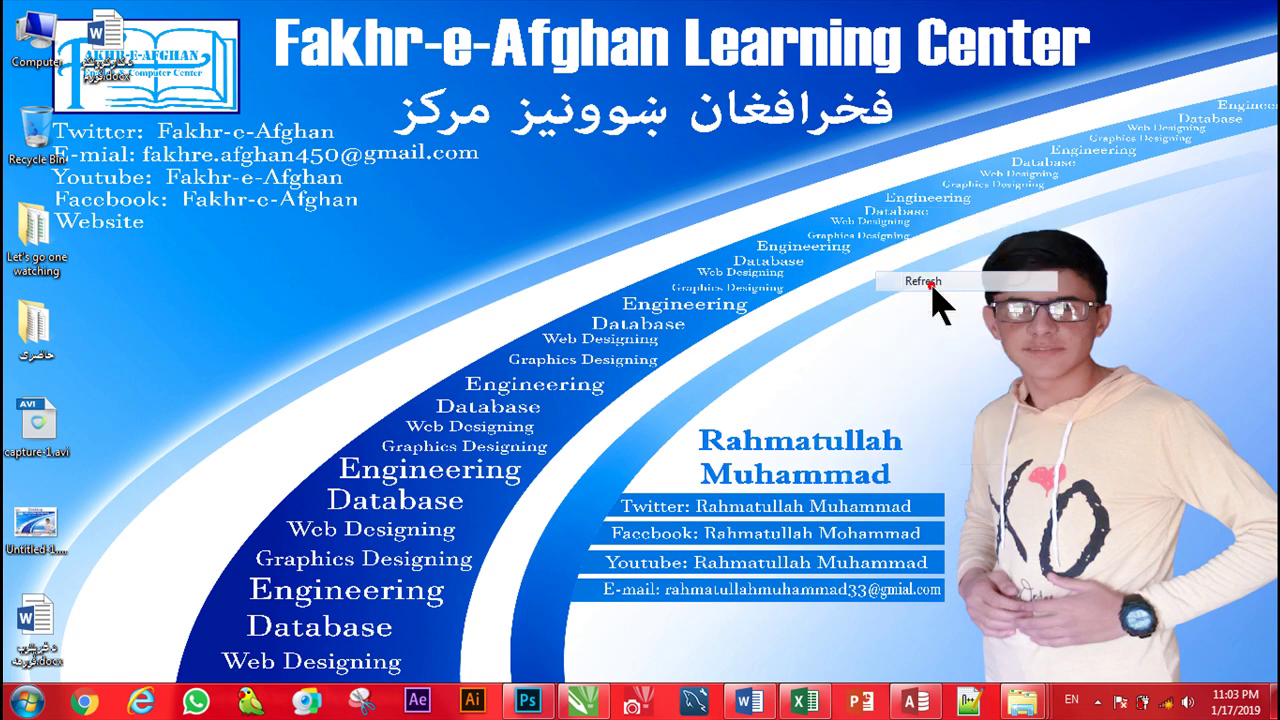
left_click(1096, 704)
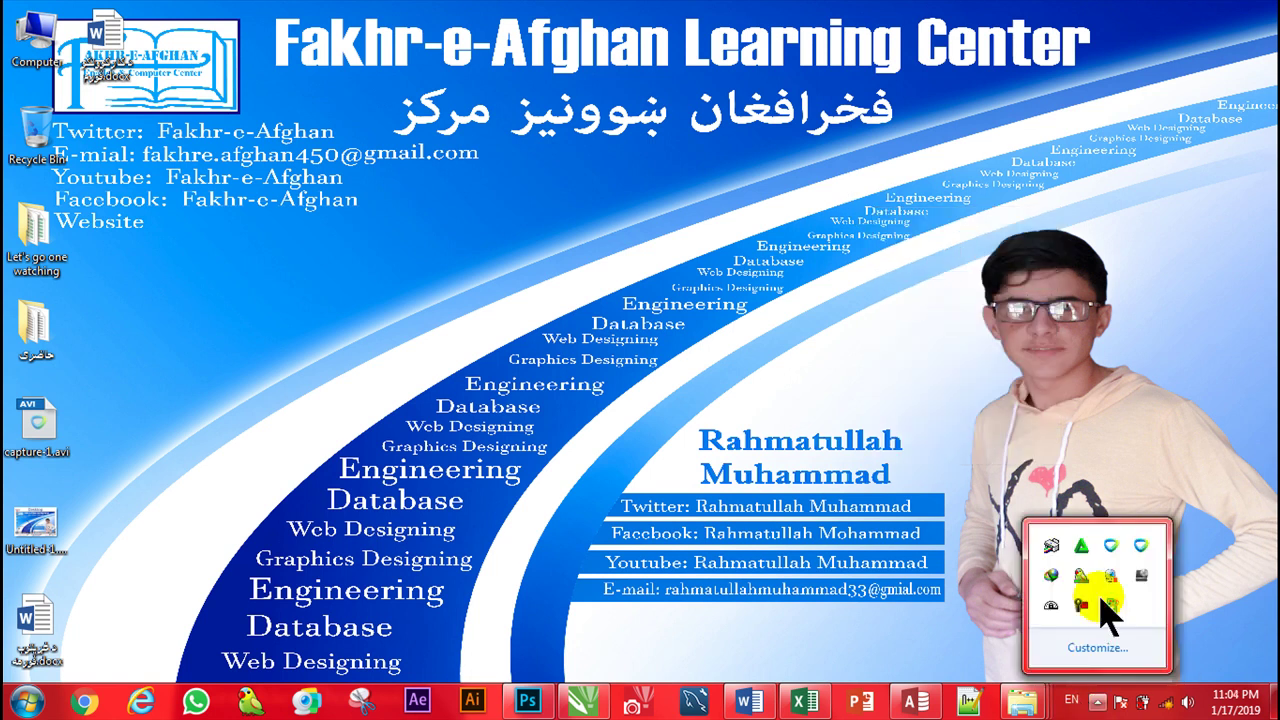